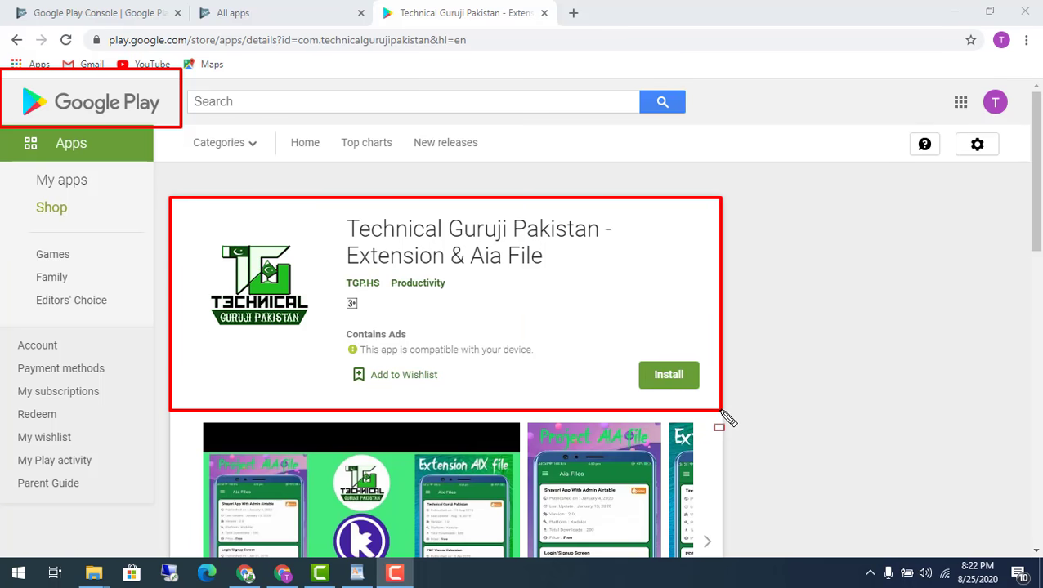
Switch to the Play Console list of all apps and start creating a new app.
{"action": "left_click", "coordinate": [274, 11]}
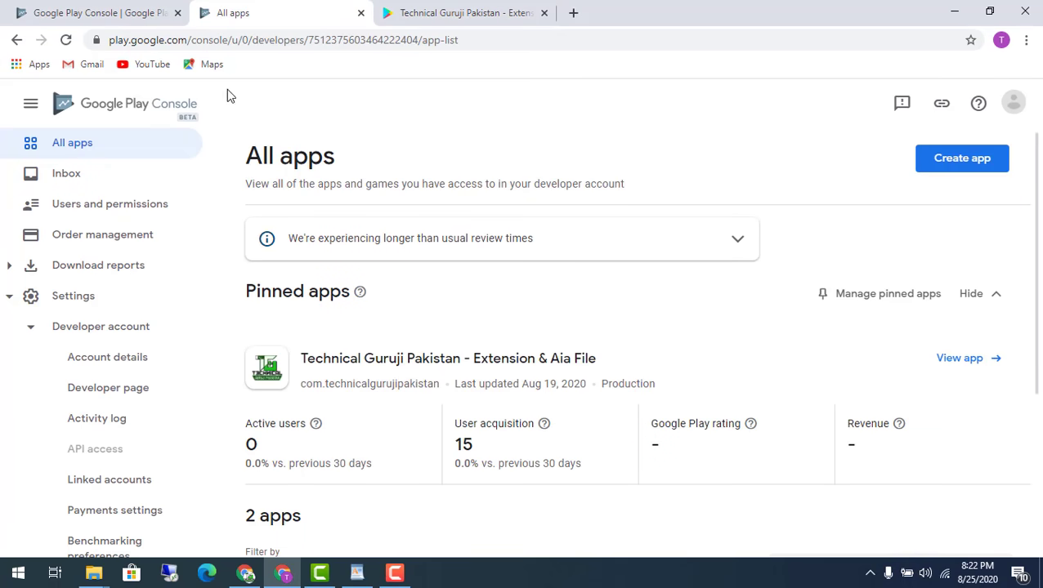
{"action": "left_click_drag", "start_coordinate": [2, 72], "coordinate": [238, 136]}
{"action": "left_click_drag", "start_coordinate": [165, 108], "coordinate": [209, 129]}
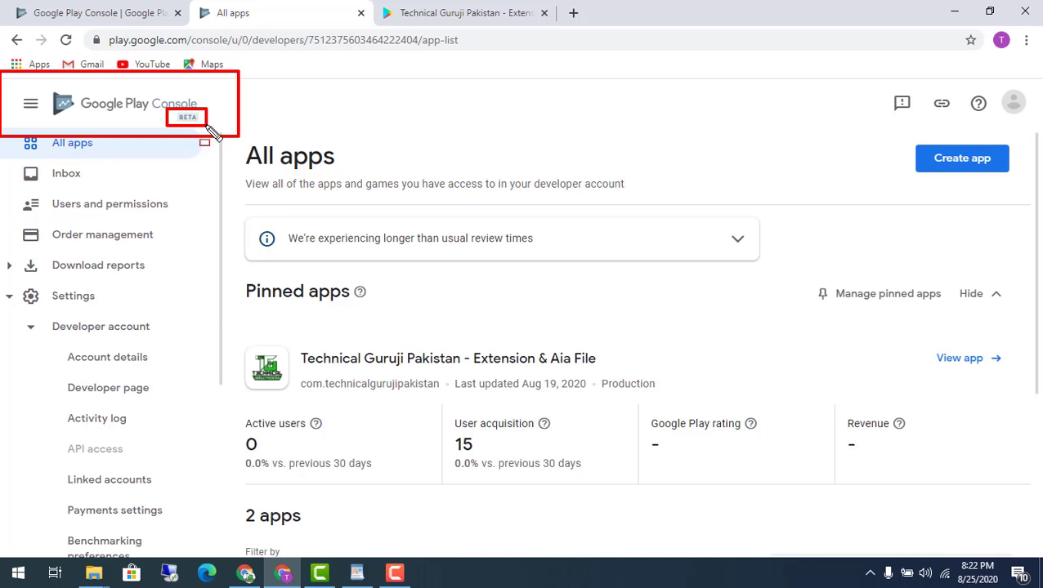
{"action": "key", "text": "Escape"}
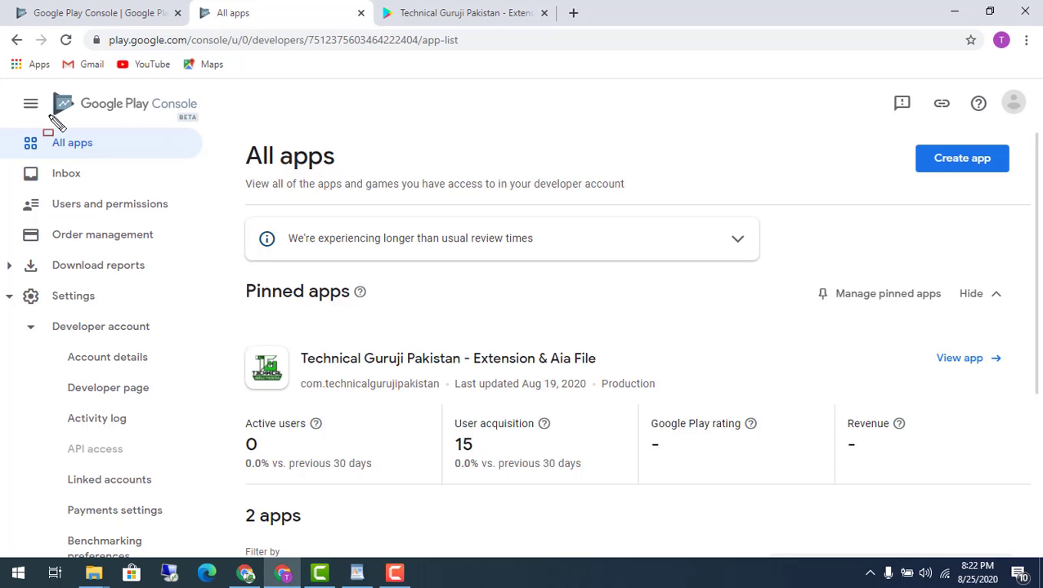
{"action": "mouse_move", "coordinate": [2, 127]}
{"action": "left_mouse_down"}
{"action": "mouse_move", "coordinate": [41, 164]}
{"action": "mouse_move", "coordinate": [204, 162]}
{"action": "left_mouse_up"}
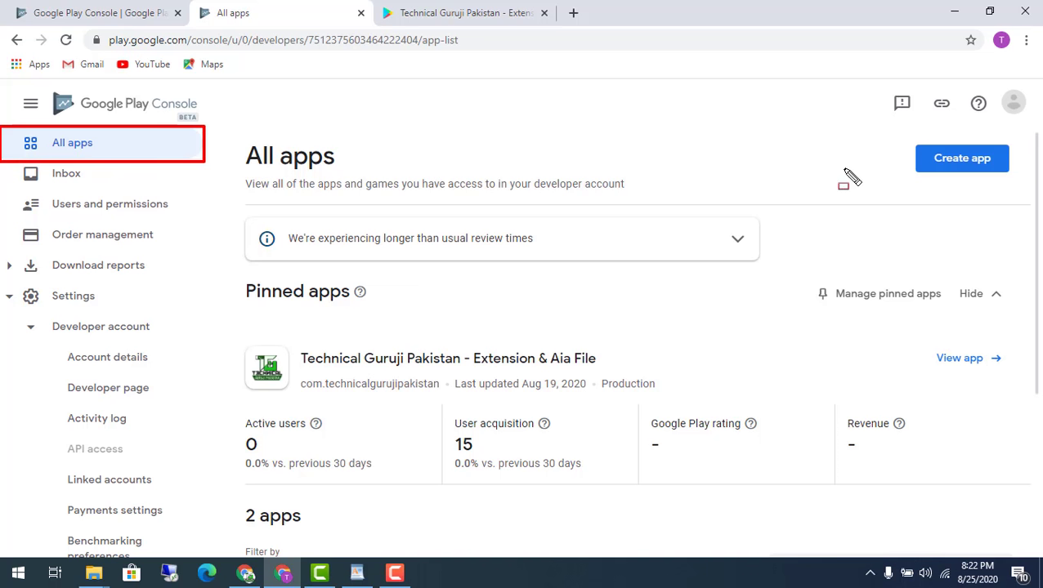
{"action": "mouse_move", "coordinate": [901, 138]}
{"action": "left_mouse_down"}
{"action": "mouse_move", "coordinate": [958, 177]}
{"action": "mouse_move", "coordinate": [1036, 202]}
{"action": "mouse_move", "coordinate": [1021, 179]}
{"action": "left_mouse_up"}
{"action": "key", "text": "Escape"}
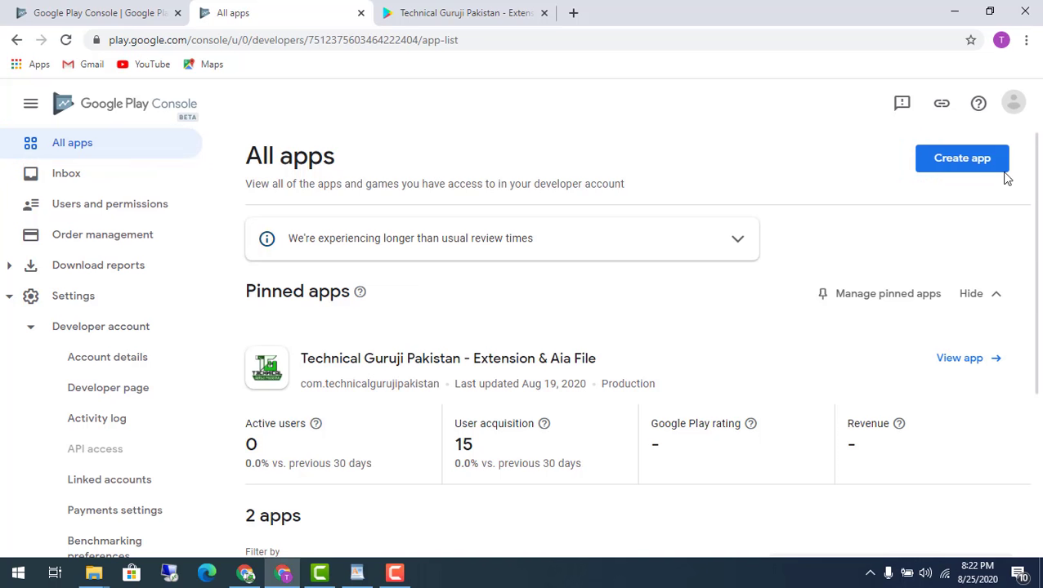
{"action": "left_click", "coordinate": [962, 158]}
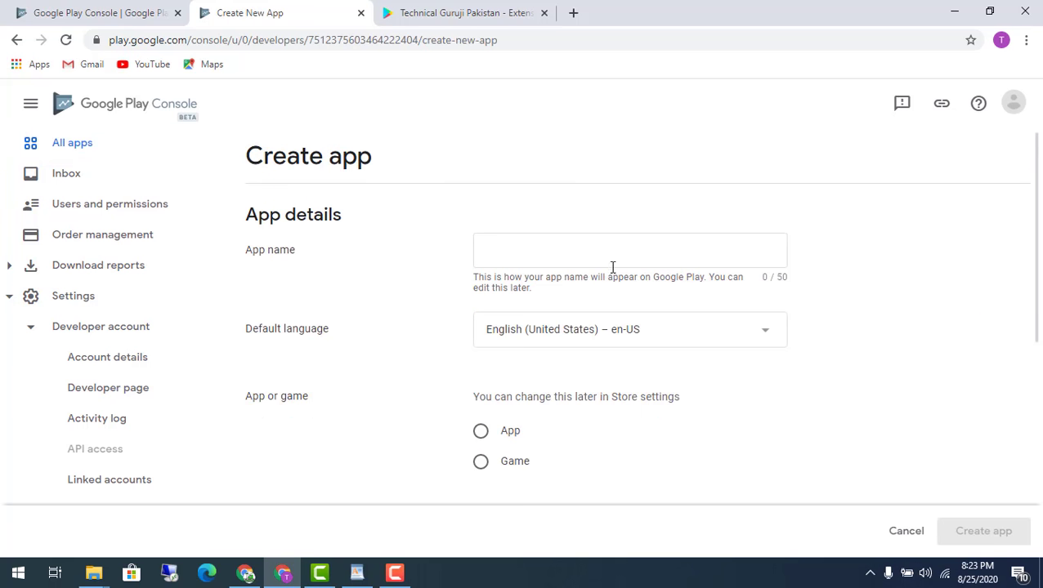
{"action": "left_click", "coordinate": [557, 255]}
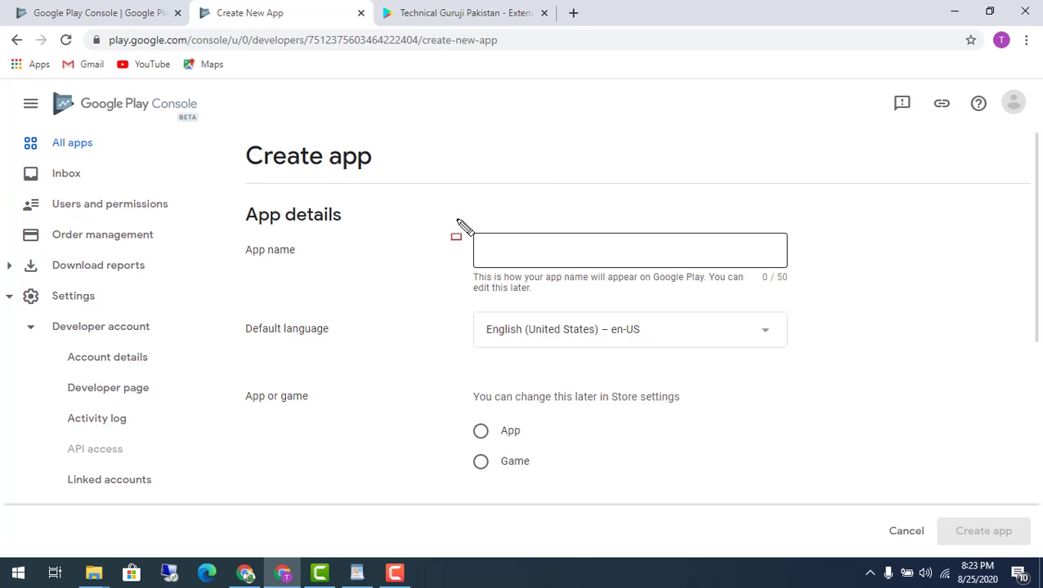
{"action": "mouse_move", "coordinate": [445, 207]}
{"action": "left_mouse_down"}
{"action": "mouse_move", "coordinate": [673, 275]}
{"action": "mouse_move", "coordinate": [817, 294]}
{"action": "mouse_move", "coordinate": [818, 304]}
{"action": "left_mouse_up"}
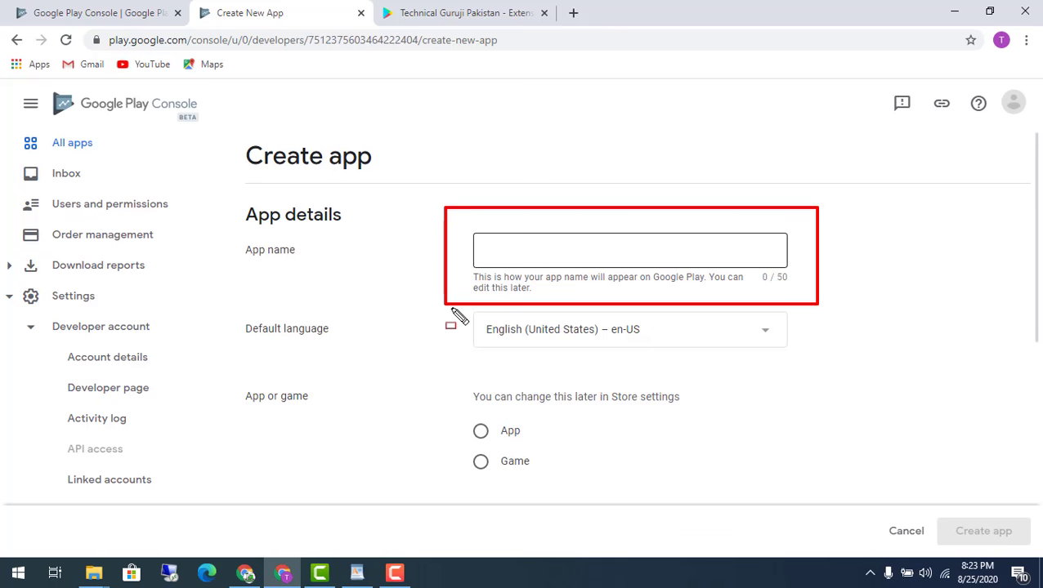
{"action": "mouse_move", "coordinate": [458, 309]}
{"action": "left_mouse_down"}
{"action": "mouse_move", "coordinate": [766, 368]}
{"action": "mouse_move", "coordinate": [810, 361]}
{"action": "mouse_move", "coordinate": [801, 354]}
{"action": "left_mouse_up"}
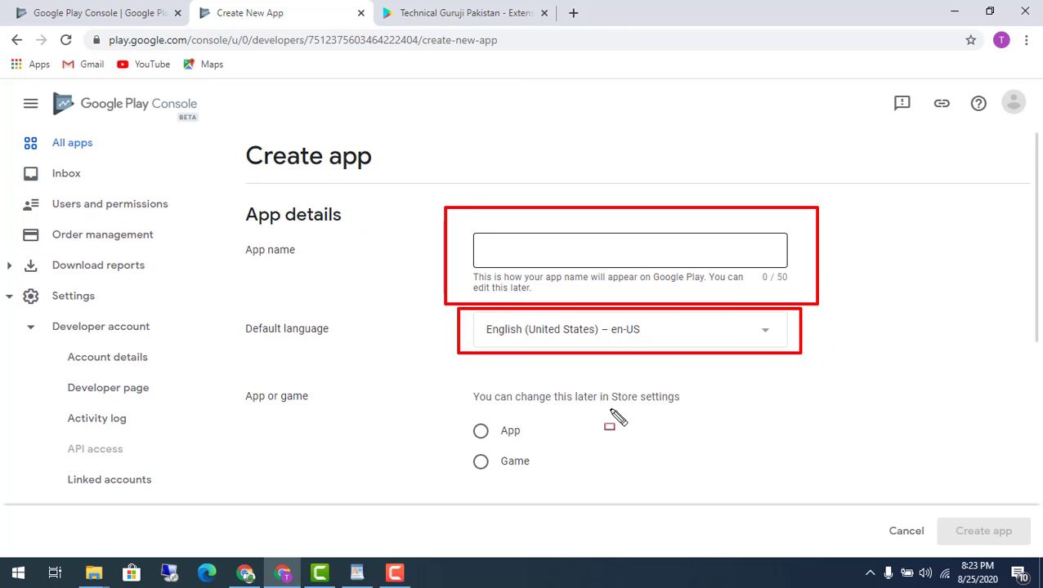
{"action": "mouse_move", "coordinate": [458, 414]}
{"action": "left_mouse_down"}
{"action": "mouse_move", "coordinate": [506, 483]}
{"action": "mouse_move", "coordinate": [560, 481]}
{"action": "left_mouse_up"}
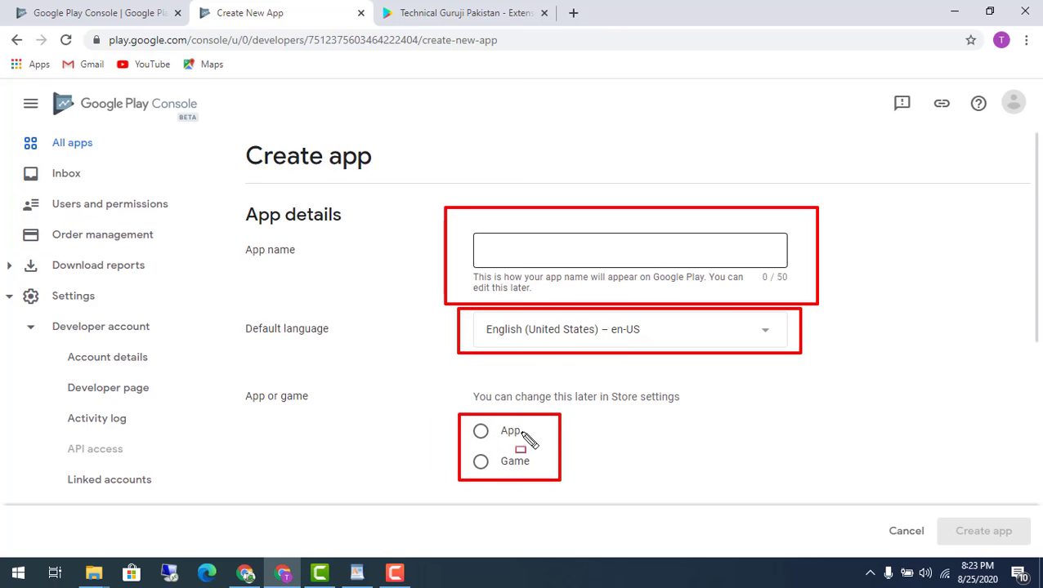
{"action": "key", "text": "ctrl+shift+2"}
Name the new app "Smart Hd Wallpaper".
{"action": "left_click", "coordinate": [575, 257]}
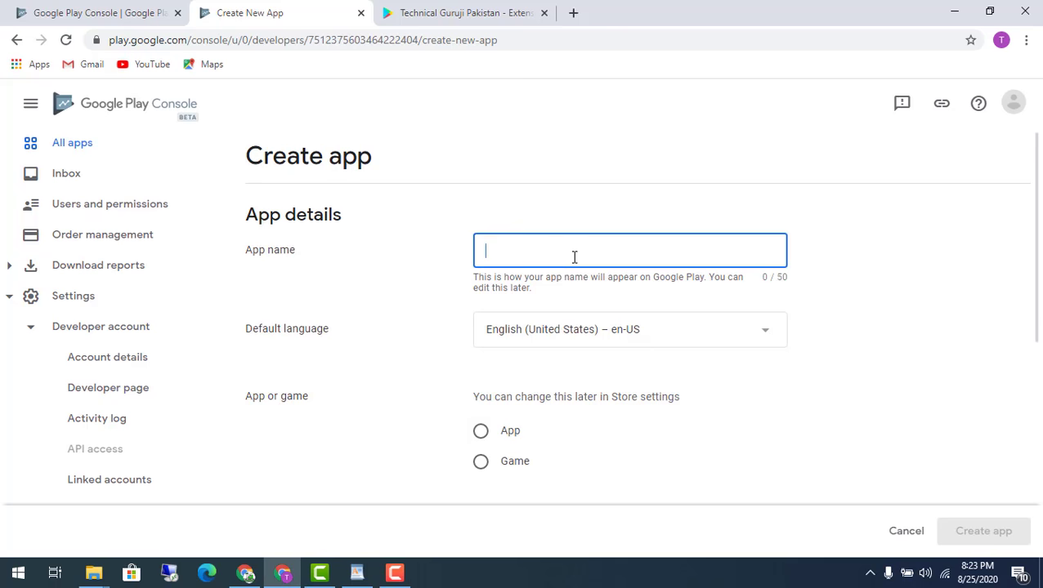
{"action": "type", "text": "Smart Hd Wallpaper"}
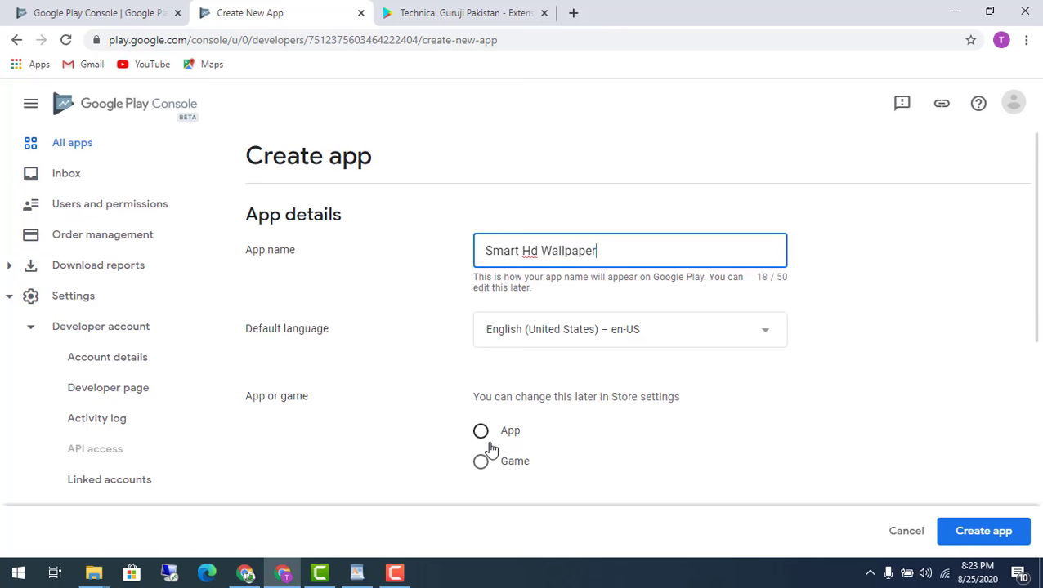
{"action": "left_click", "coordinate": [896, 286]}
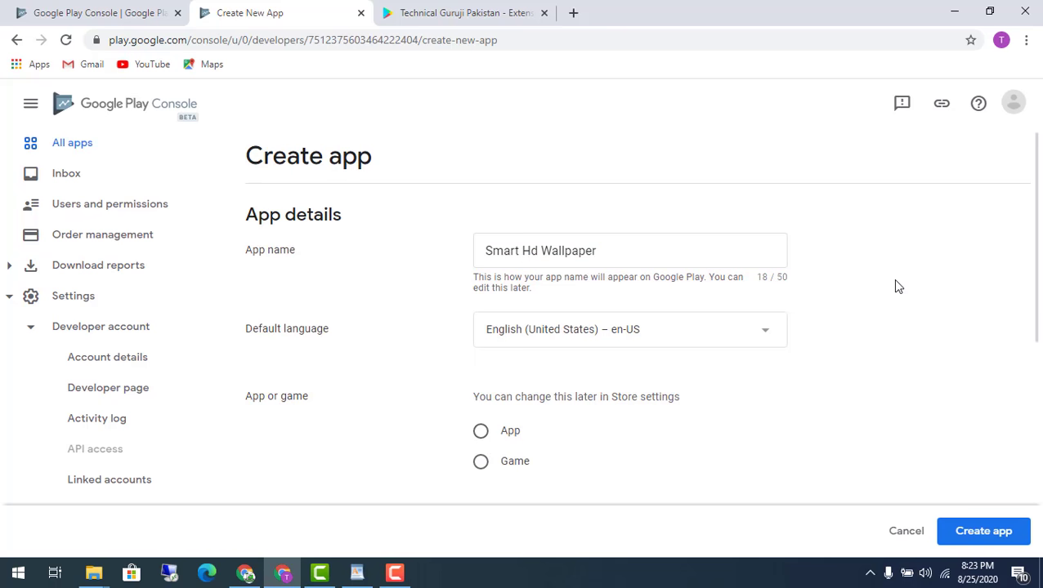
{"action": "left_click", "coordinate": [566, 251]}
{"action": "left_click_drag", "start_coordinate": [607, 256], "coordinate": [537, 260]}
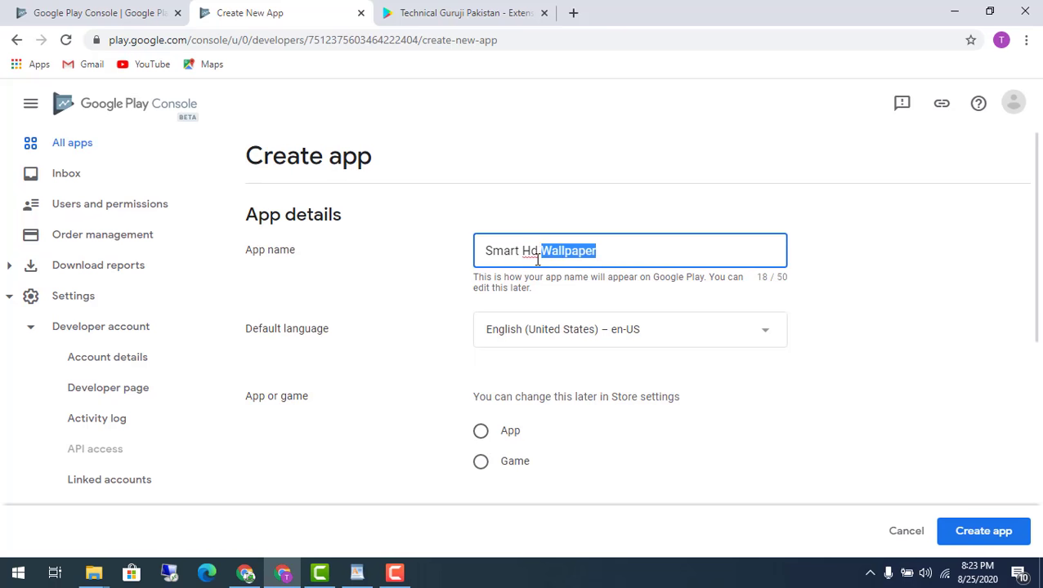
Classify the new entry as an App rather than a game and make it Free.
{"action": "left_click", "coordinate": [513, 433]}
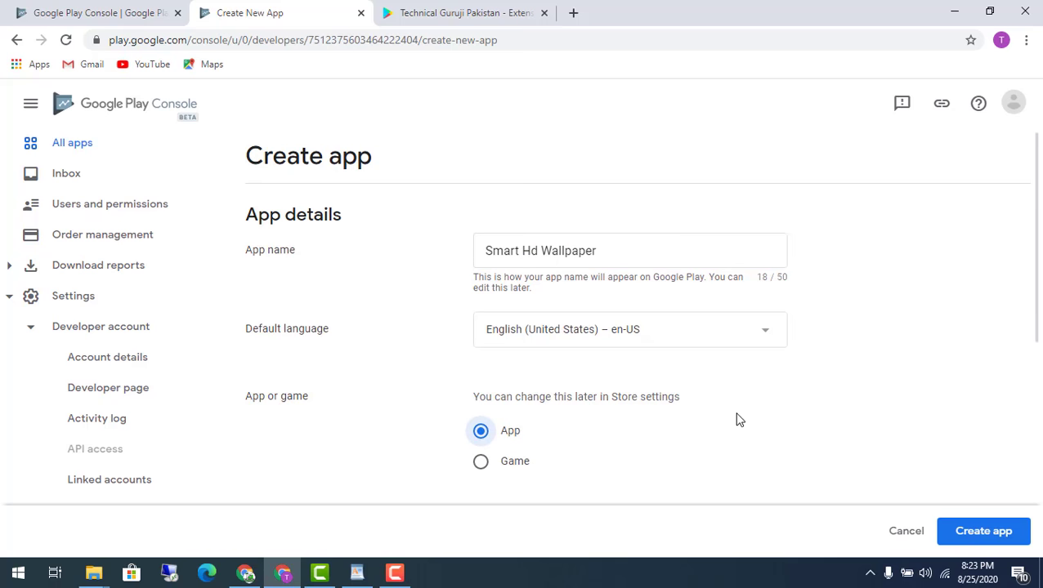
{"action": "scroll", "coordinate": [738, 419], "scroll_direction": "down", "scroll_amount": 1}
{"action": "scroll", "coordinate": [738, 419], "scroll_direction": "down", "scroll_amount": 2}
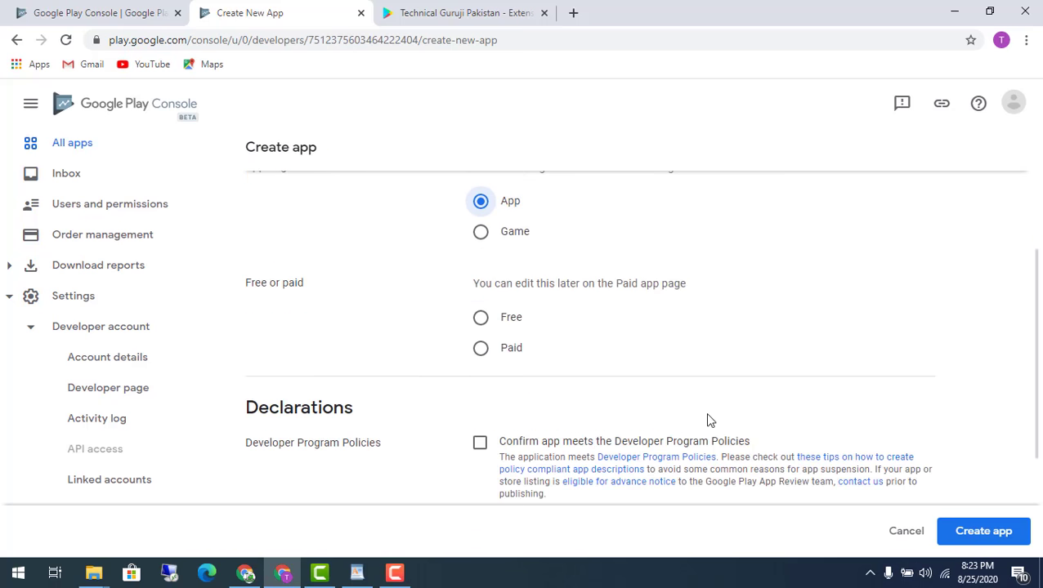
{"action": "left_click", "coordinate": [482, 324]}
Accept the Developer Program Policies and US export laws declarations, and create the app.
{"action": "scroll", "coordinate": [486, 335], "scroll_direction": "down", "scroll_amount": 3}
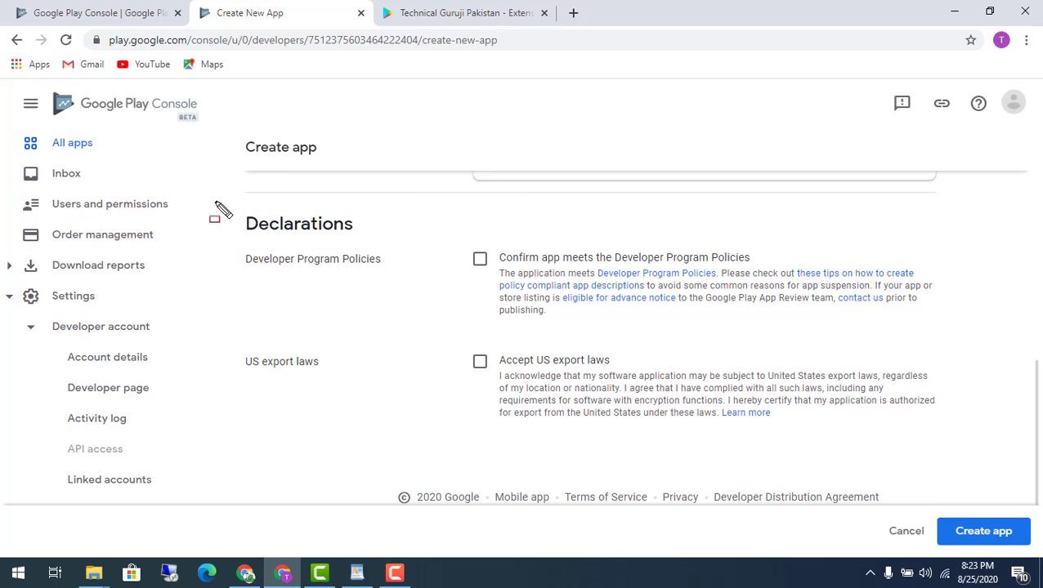
{"action": "mouse_move", "coordinate": [215, 199]}
{"action": "left_mouse_down"}
{"action": "mouse_move", "coordinate": [854, 451]}
{"action": "mouse_move", "coordinate": [999, 459]}
{"action": "mouse_move", "coordinate": [985, 459]}
{"action": "left_mouse_up"}
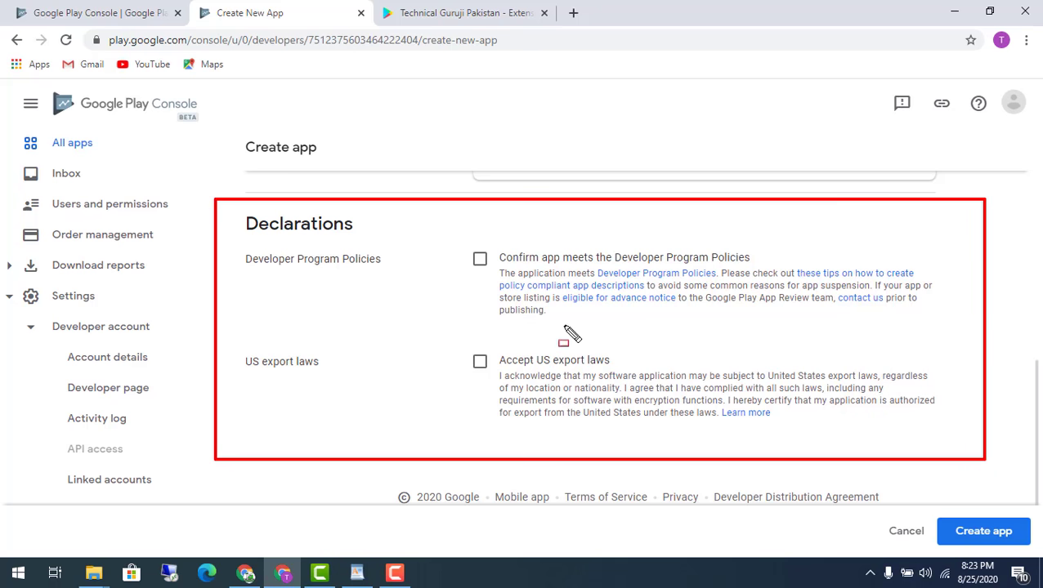
{"action": "left_click_drag", "start_coordinate": [457, 247], "coordinate": [488, 269]}
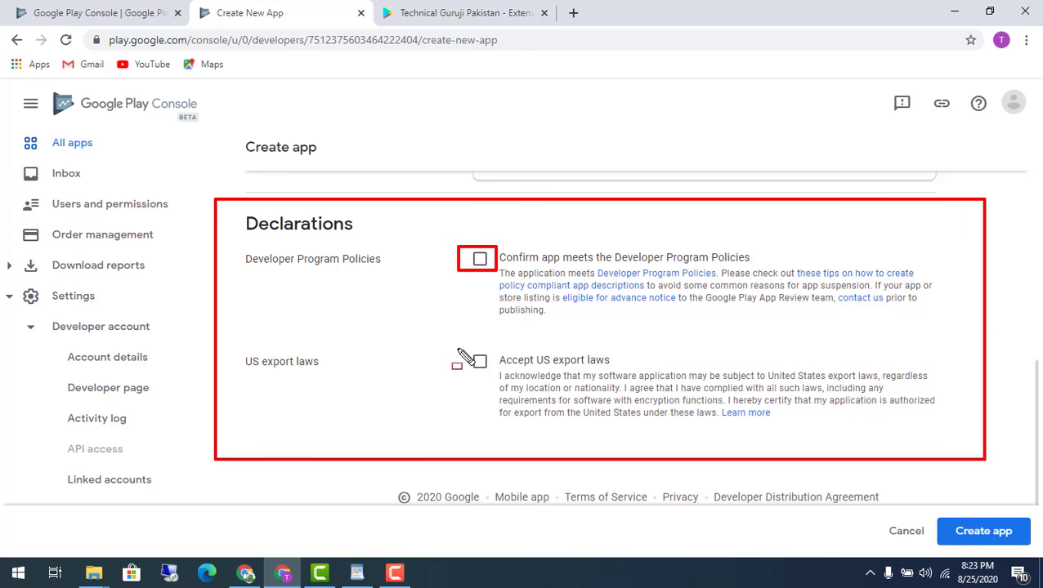
{"action": "left_click_drag", "start_coordinate": [456, 349], "coordinate": [501, 382]}
{"action": "key", "text": "Escape"}
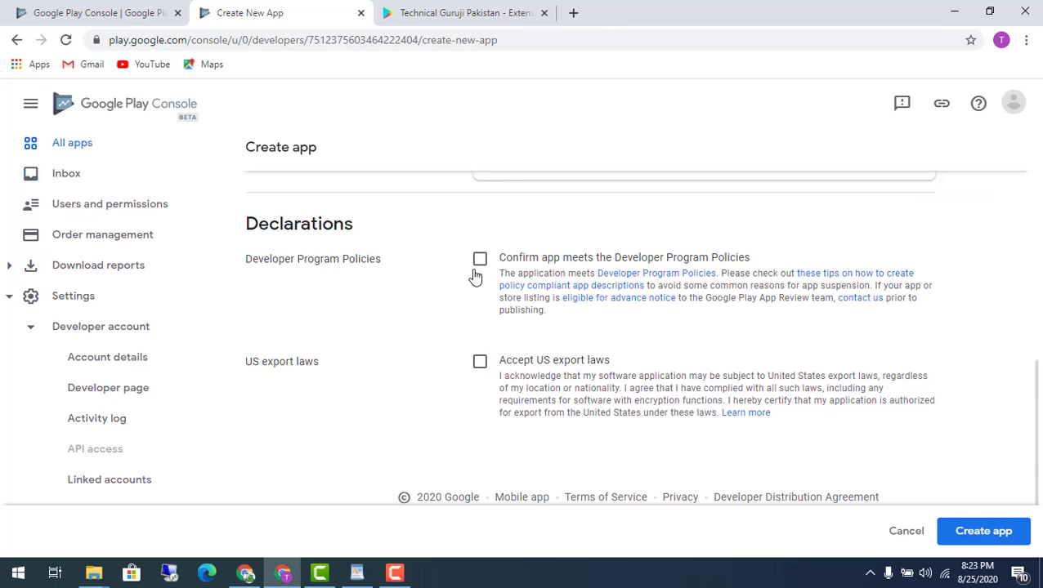
{"action": "left_click", "coordinate": [480, 259]}
{"action": "left_click", "coordinate": [479, 364]}
{"action": "left_click_drag", "start_coordinate": [935, 518], "coordinate": [1032, 549]}
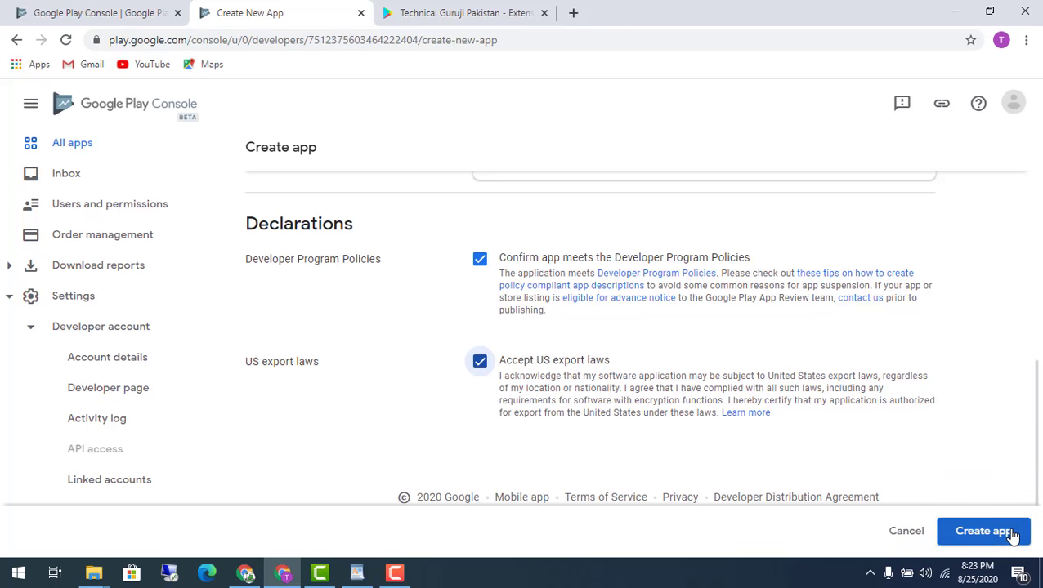
{"action": "left_click", "coordinate": [1010, 533]}
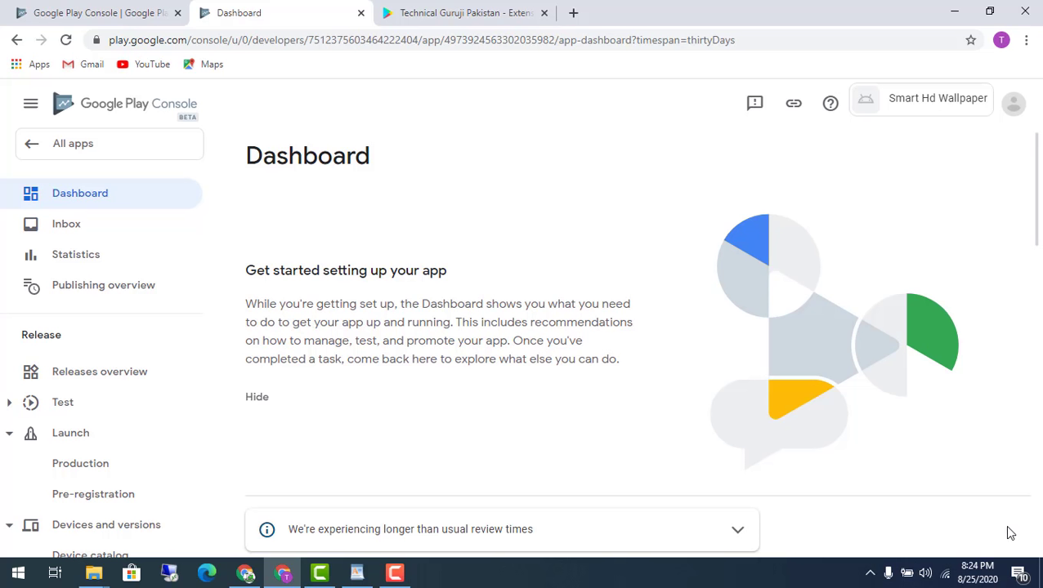
{"action": "mouse_move", "coordinate": [841, 83]}
{"action": "left_mouse_down"}
{"action": "mouse_move", "coordinate": [899, 108]}
{"action": "mouse_move", "coordinate": [1010, 114]}
{"action": "mouse_move", "coordinate": [996, 115]}
{"action": "left_mouse_up"}
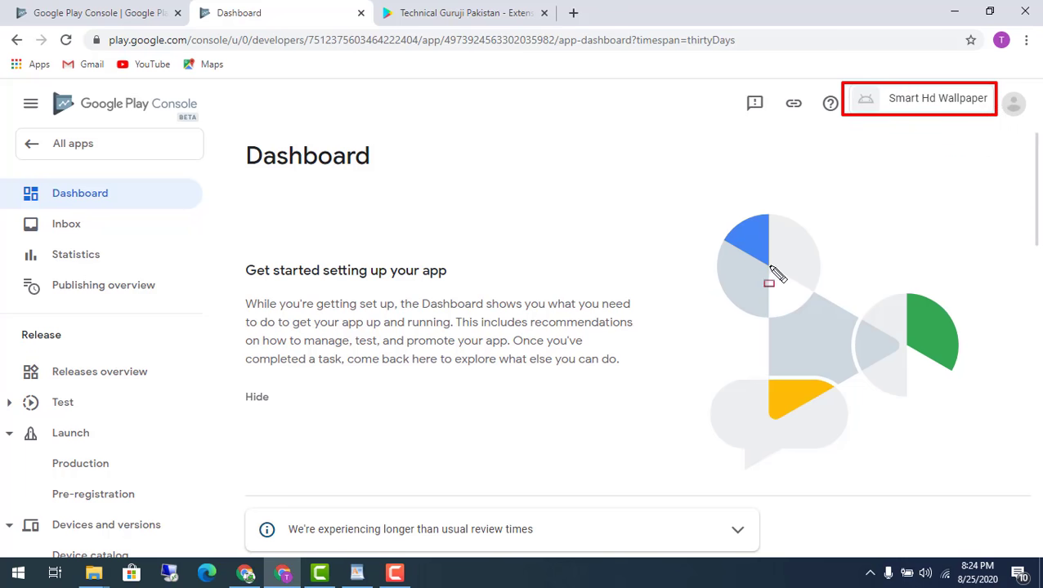
{"action": "mouse_move", "coordinate": [242, 240]}
{"action": "left_mouse_down"}
{"action": "mouse_move", "coordinate": [262, 321]}
{"action": "mouse_move", "coordinate": [585, 424]}
{"action": "mouse_move", "coordinate": [638, 415]}
{"action": "left_mouse_up"}
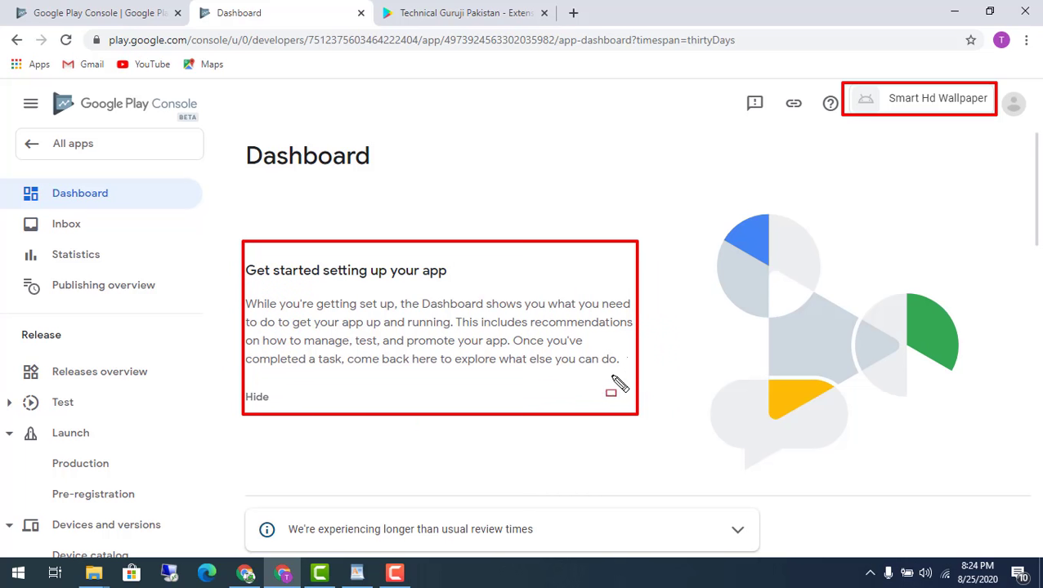
{"action": "key", "text": "Escape"}
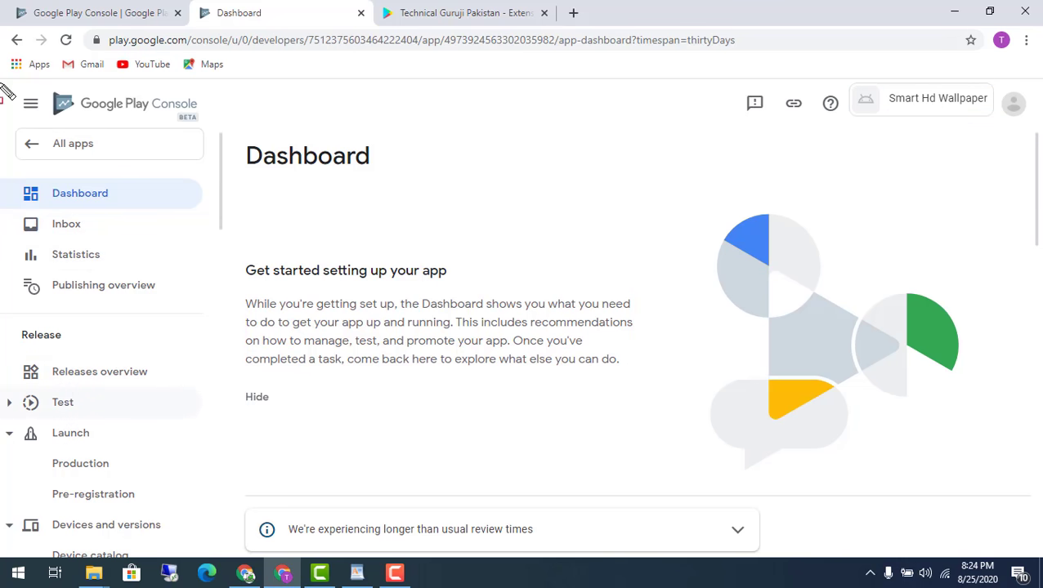
{"action": "mouse_move", "coordinate": [2, 79]}
{"action": "left_mouse_down"}
{"action": "mouse_move", "coordinate": [52, 266]}
{"action": "mouse_move", "coordinate": [159, 530]}
{"action": "mouse_move", "coordinate": [199, 570]}
{"action": "mouse_move", "coordinate": [210, 557]}
{"action": "left_mouse_up"}
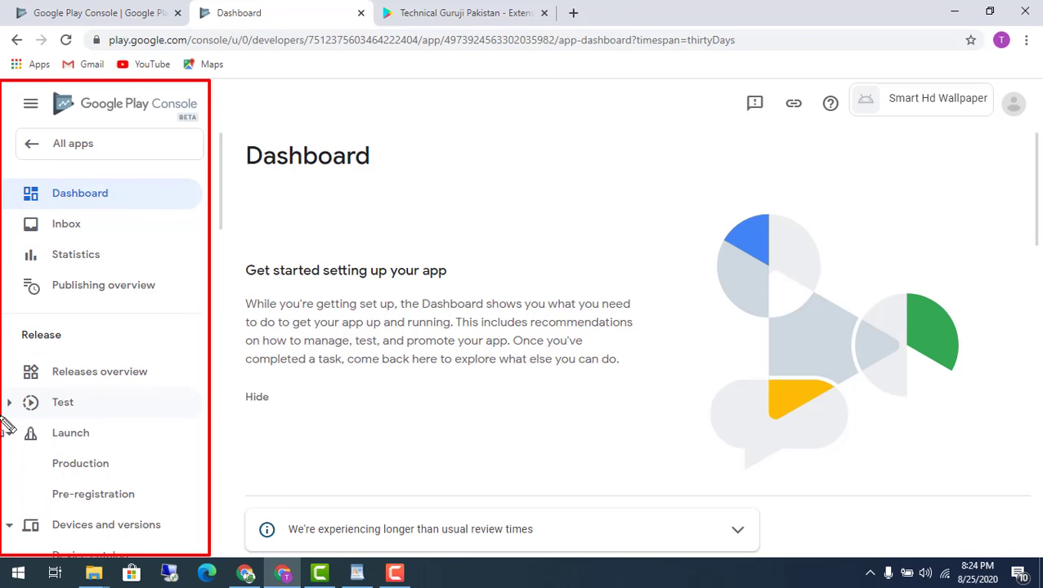
Open the Production release page for the Smart Hd Wallpaper app.
{"action": "left_click_drag", "start_coordinate": [1, 422], "coordinate": [111, 445]}
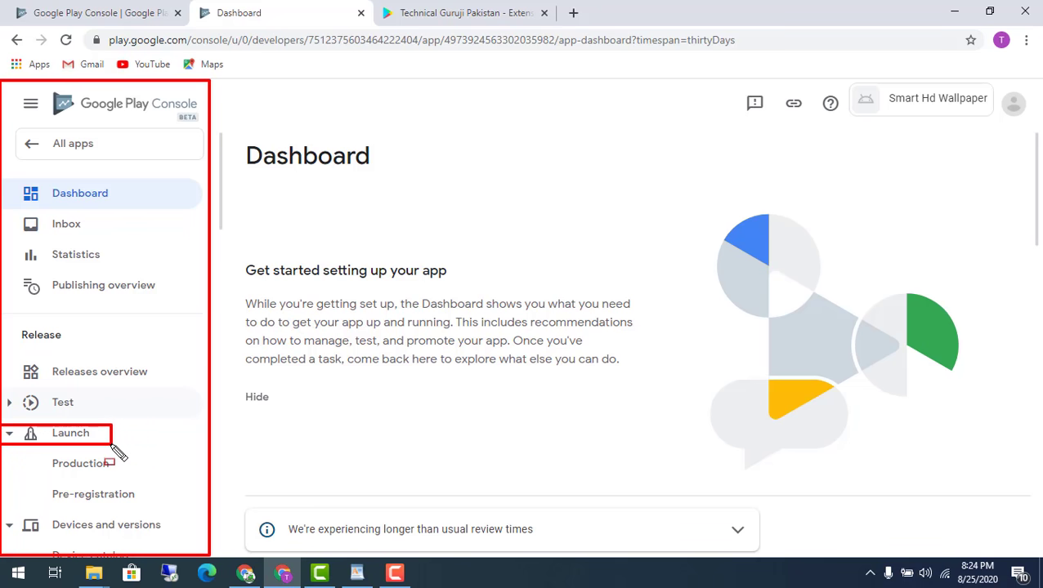
{"action": "left_click", "coordinate": [33, 436]}
{"action": "left_click", "coordinate": [32, 435]}
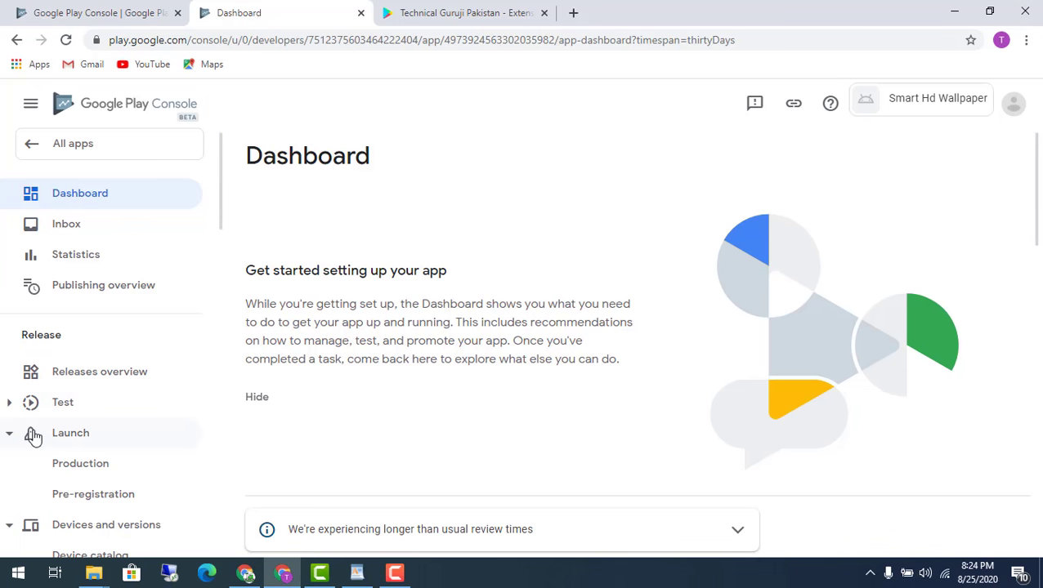
{"action": "left_click", "coordinate": [36, 436]}
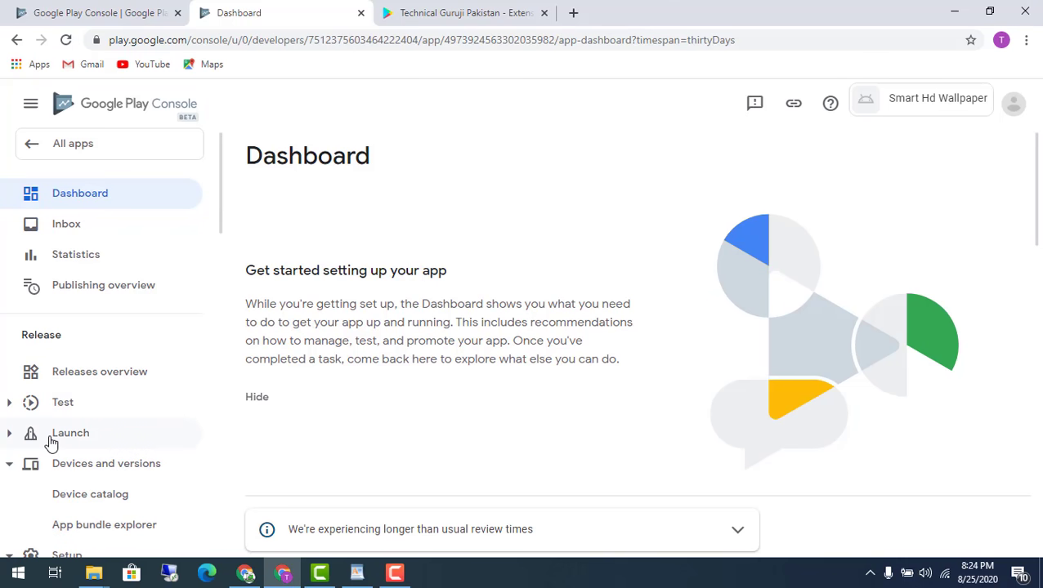
{"action": "left_click", "coordinate": [51, 443]}
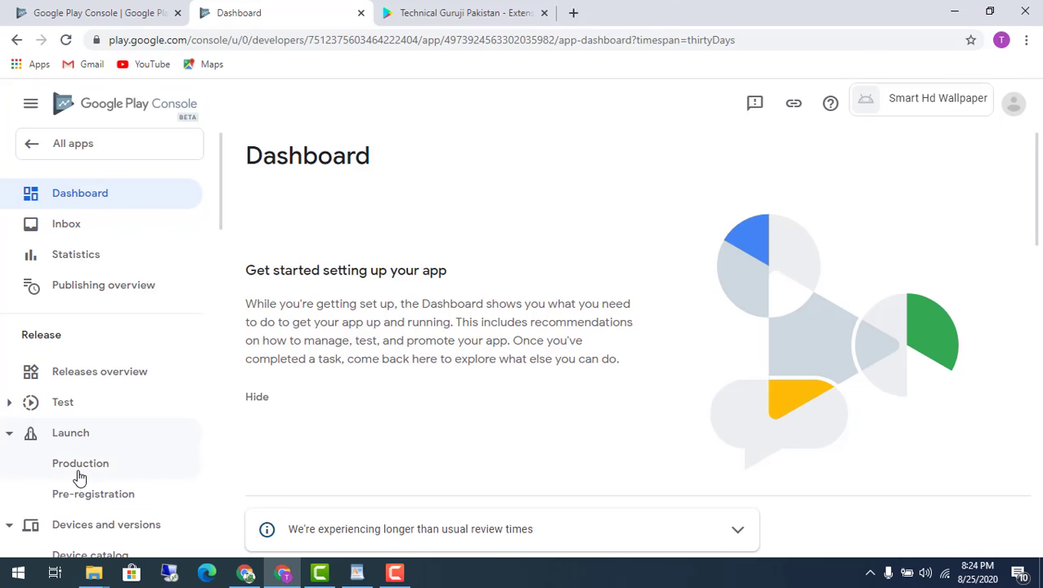
{"action": "scroll", "coordinate": [96, 474], "scroll_direction": "down", "scroll_amount": 1}
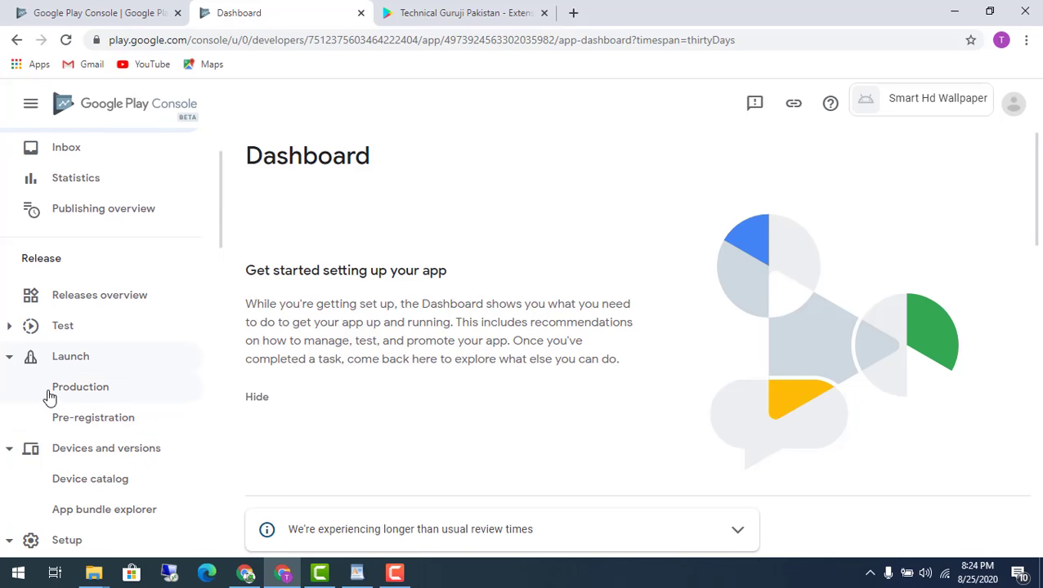
{"action": "mouse_move", "coordinate": [15, 372]}
{"action": "left_mouse_down"}
{"action": "mouse_move", "coordinate": [36, 398]}
{"action": "mouse_move", "coordinate": [132, 399]}
{"action": "left_mouse_up"}
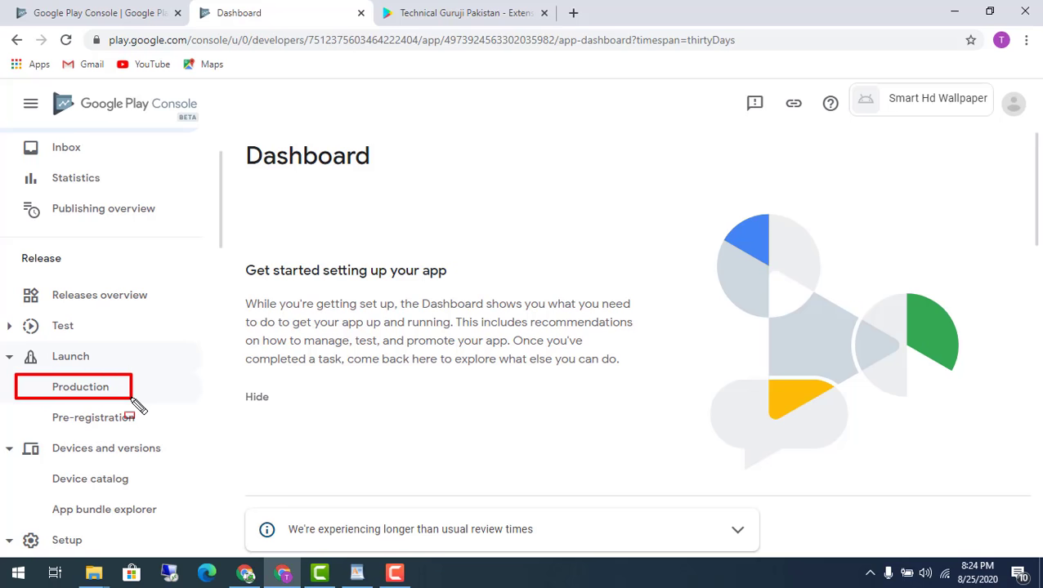
{"action": "key", "text": "Escape"}
{"action": "left_click", "coordinate": [98, 390]}
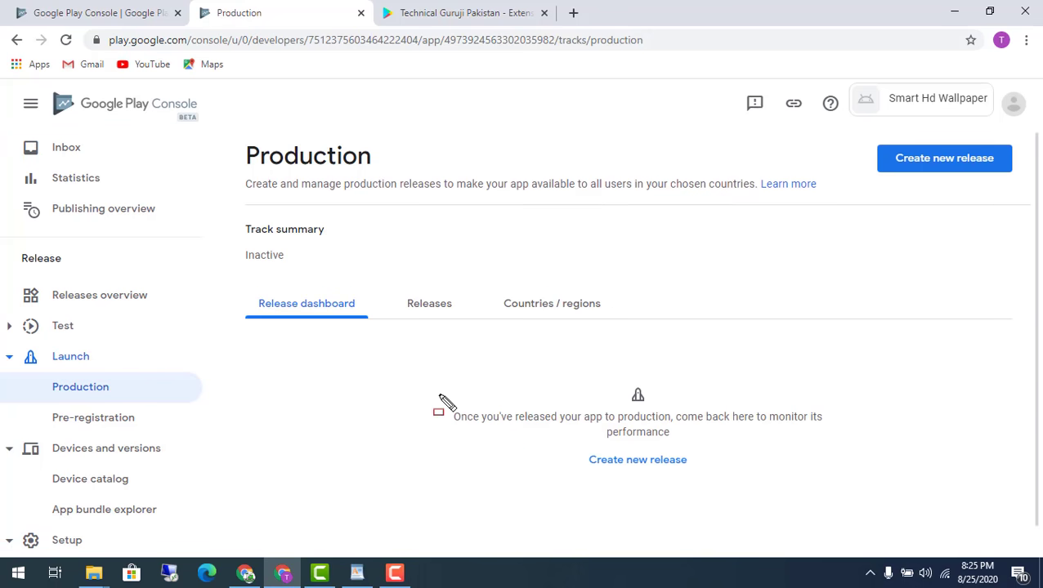
Start a new production release for the app.
{"action": "mouse_move", "coordinate": [864, 135]}
{"action": "left_mouse_down"}
{"action": "mouse_move", "coordinate": [897, 163]}
{"action": "mouse_move", "coordinate": [1035, 181]}
{"action": "mouse_move", "coordinate": [1022, 184]}
{"action": "left_mouse_up"}
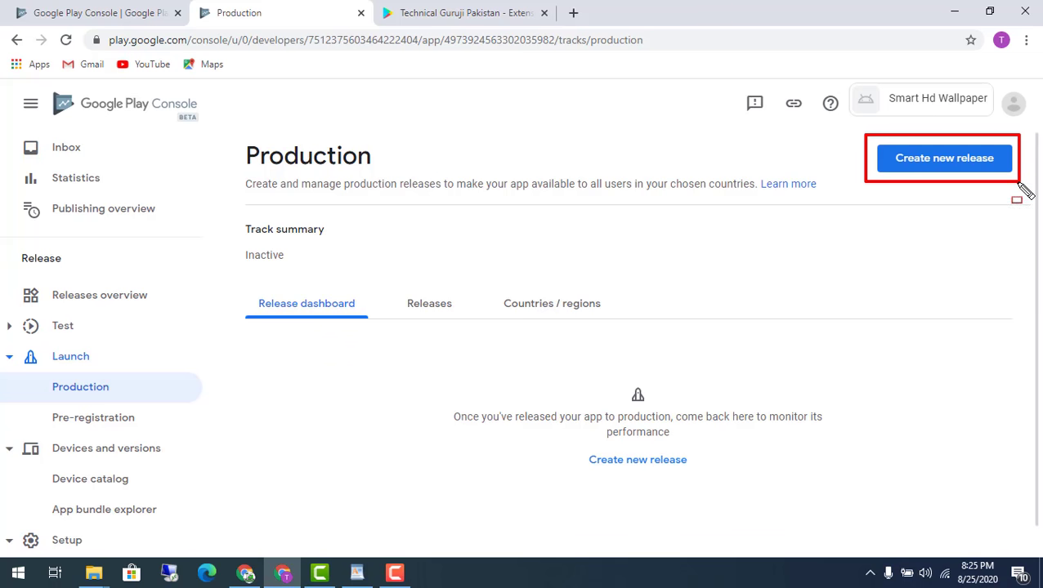
{"action": "key", "text": "Escape"}
{"action": "left_click", "coordinate": [985, 175]}
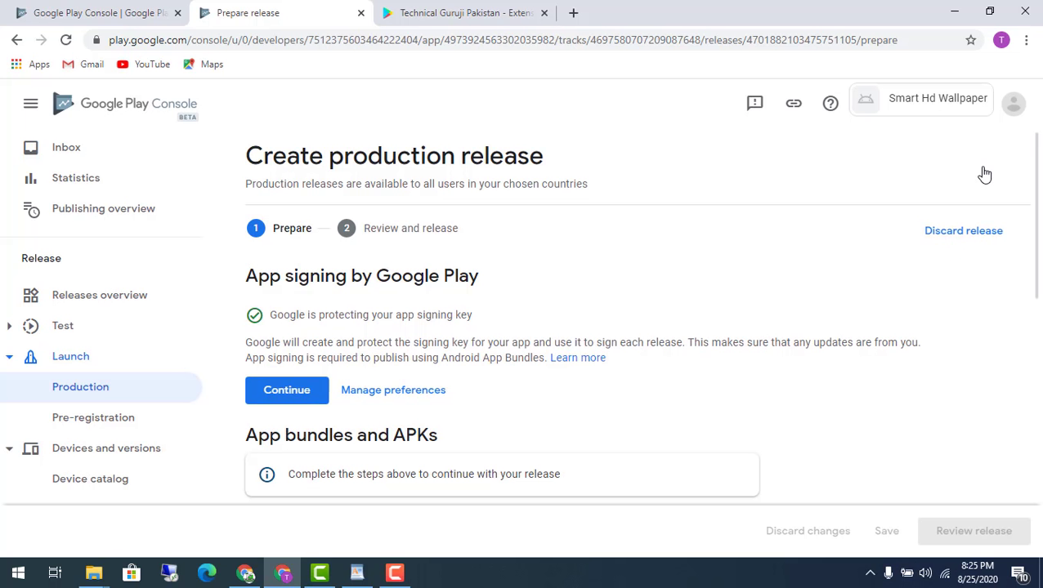
Change the app signing preferences to opt out of app signing by Google Play and confirm the opt-out.
{"action": "left_click", "coordinate": [399, 401]}
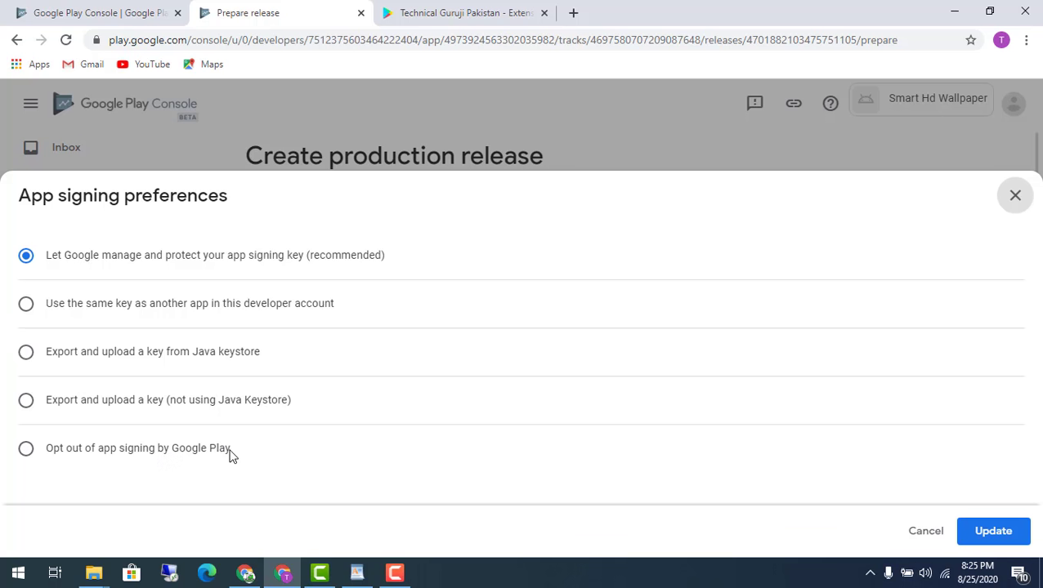
{"action": "left_click", "coordinate": [147, 454]}
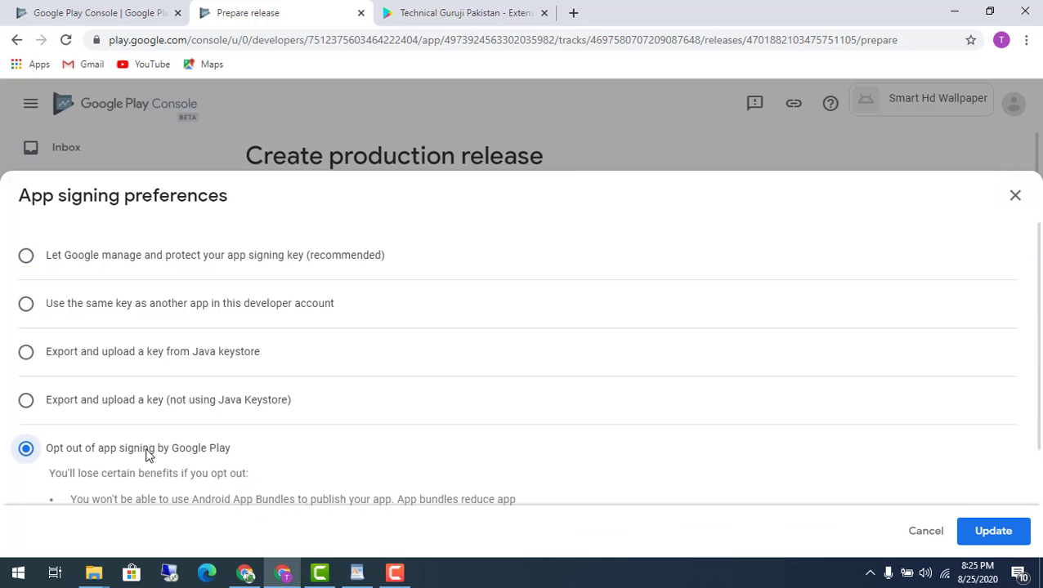
{"action": "scroll", "coordinate": [331, 444], "scroll_direction": "down", "scroll_amount": 1}
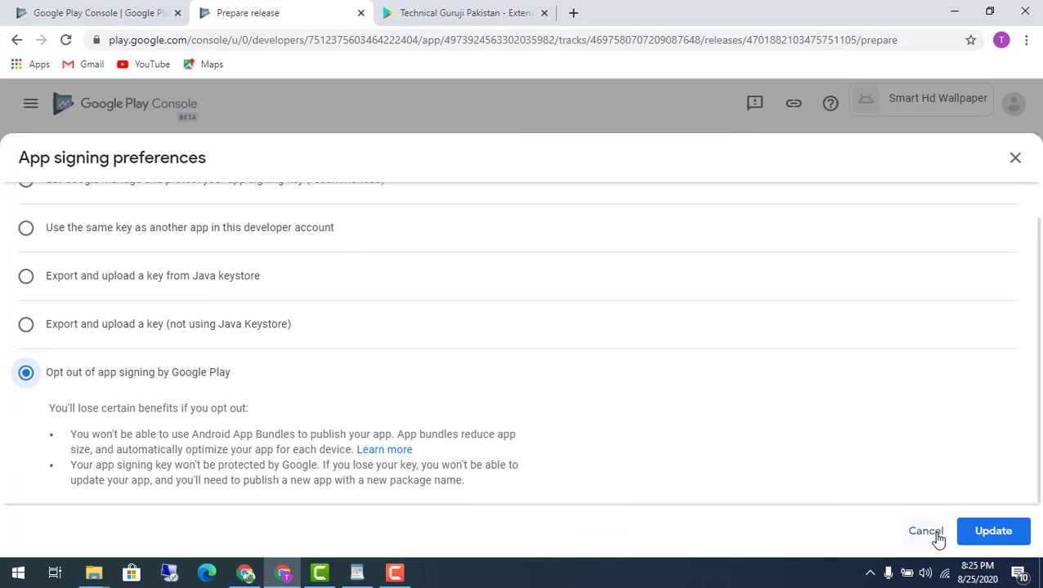
{"action": "left_click", "coordinate": [979, 537]}
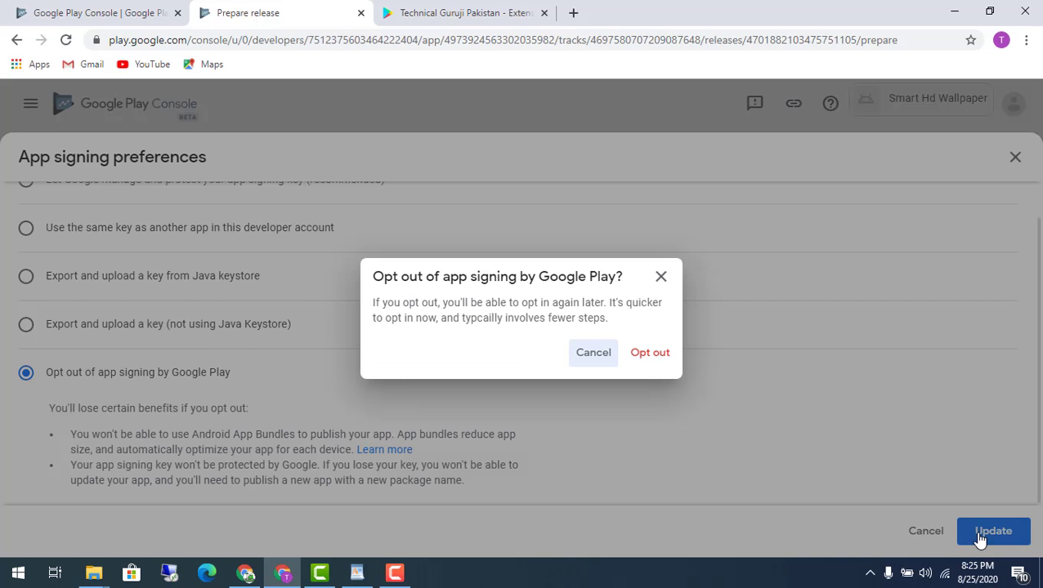
{"action": "left_click", "coordinate": [653, 360]}
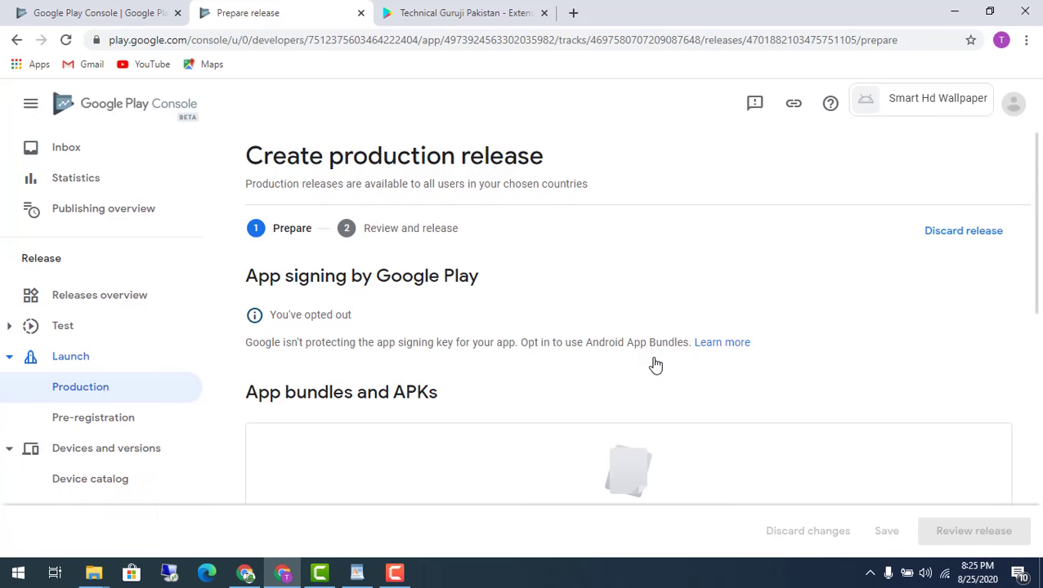
Upload app-release.apk from the desktop's New folder as the APK for the production release.
{"action": "scroll", "coordinate": [658, 365], "scroll_direction": "down", "scroll_amount": 2}
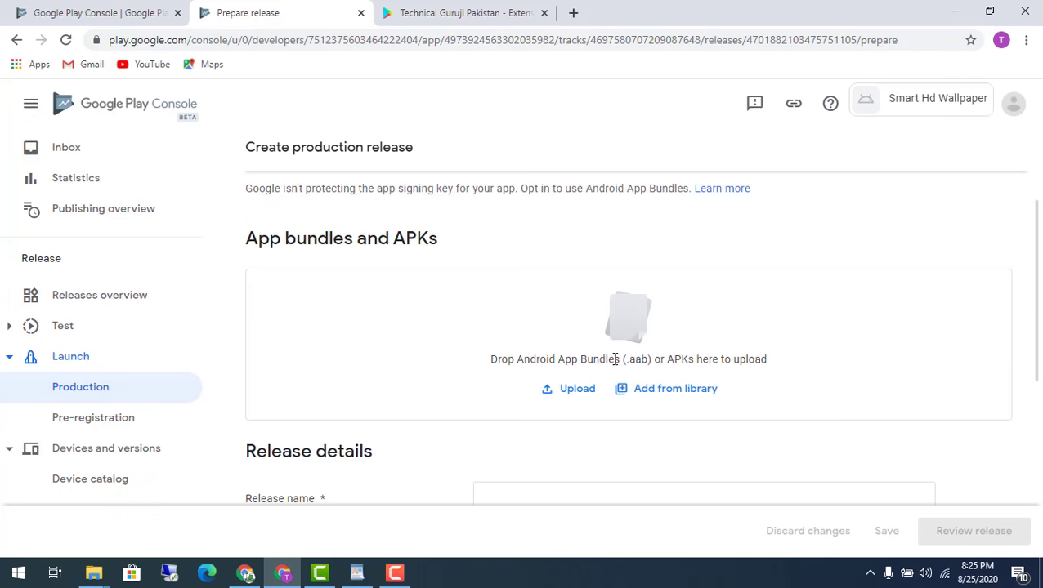
{"action": "scroll", "coordinate": [631, 412], "scroll_direction": "up", "scroll_amount": 1}
{"action": "scroll", "coordinate": [630, 412], "scroll_direction": "down", "scroll_amount": 1}
{"action": "mouse_move", "coordinate": [258, 276]}
{"action": "left_mouse_down"}
{"action": "mouse_move", "coordinate": [977, 442]}
{"action": "mouse_move", "coordinate": [1024, 417]}
{"action": "left_mouse_up"}
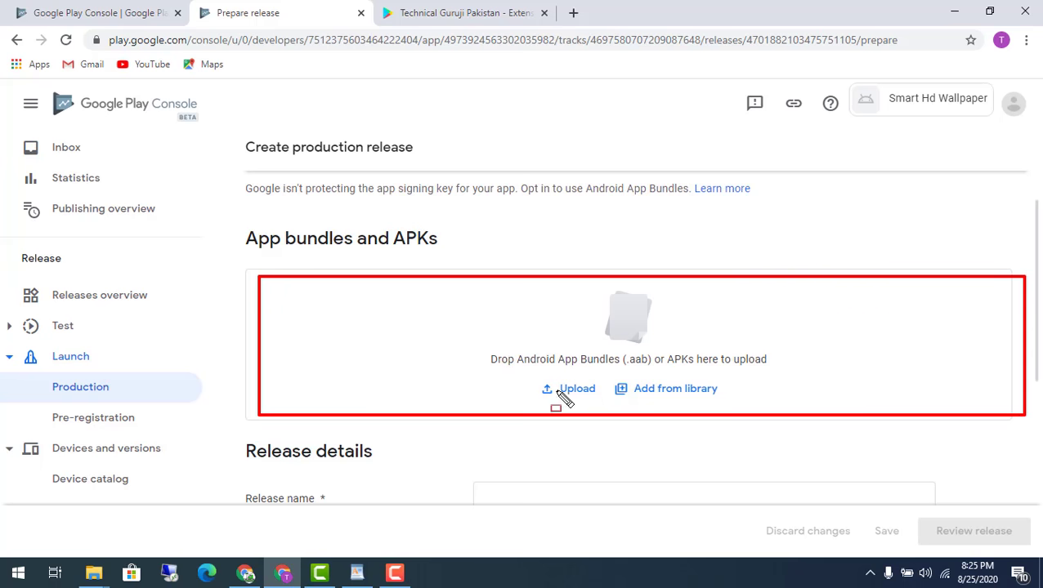
{"action": "left_click_drag", "start_coordinate": [517, 366], "coordinate": [603, 406]}
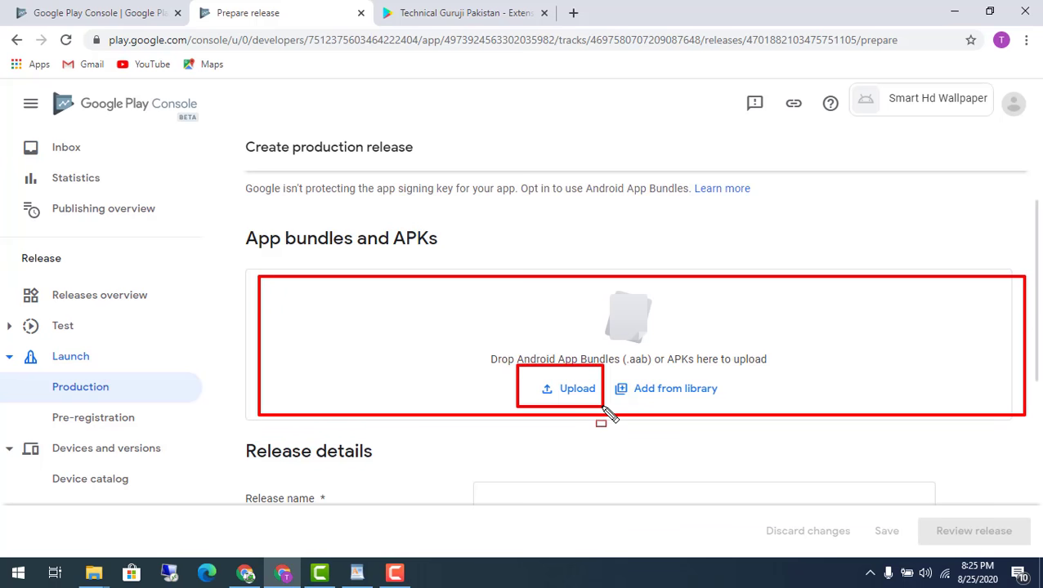
{"action": "left_click", "coordinate": [575, 392]}
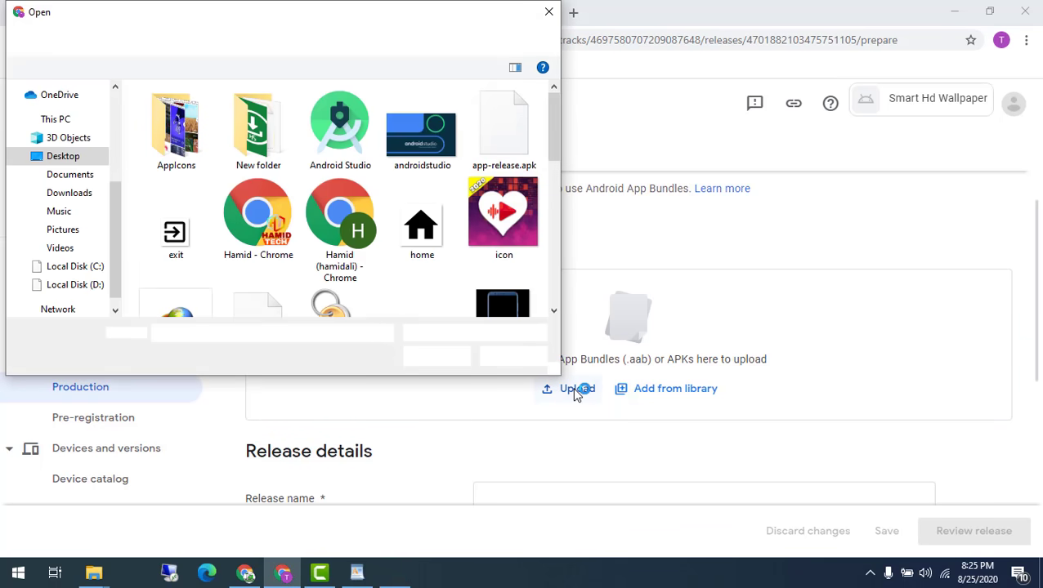
{"action": "double_click", "coordinate": [226, 140]}
{"action": "left_click", "coordinate": [195, 157]}
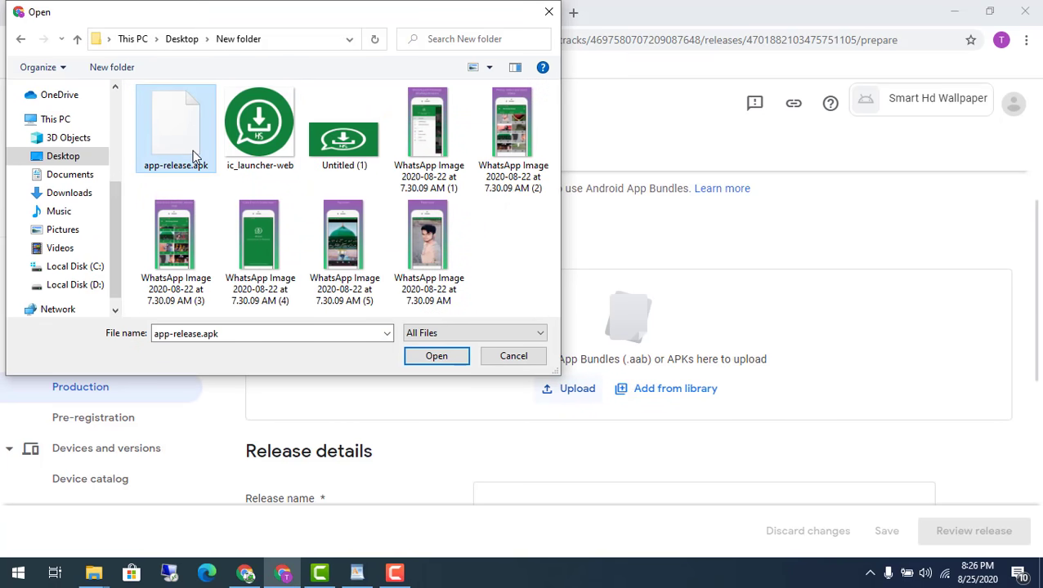
{"action": "left_click", "coordinate": [434, 357]}
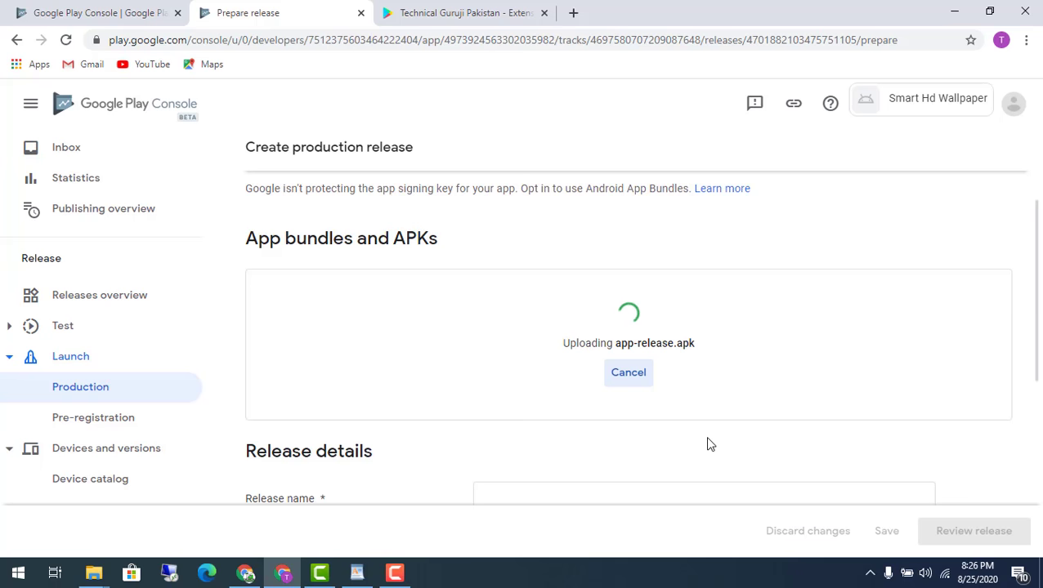
Examine the uploaded APK's version details and the suggested release name.
{"action": "scroll", "coordinate": [694, 438], "scroll_direction": "down", "scroll_amount": 1}
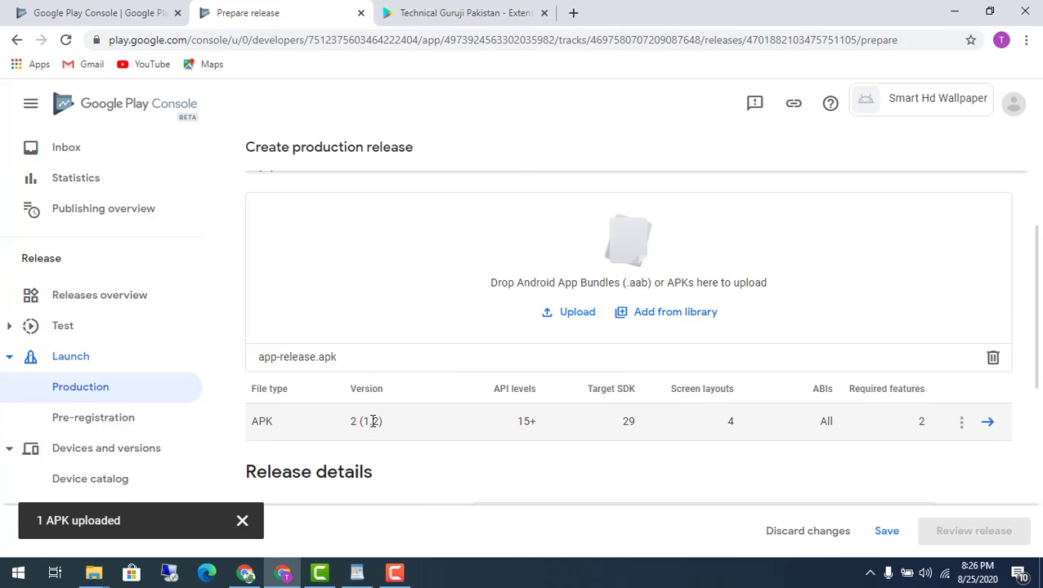
{"action": "scroll", "coordinate": [824, 431], "scroll_direction": "down", "scroll_amount": 1}
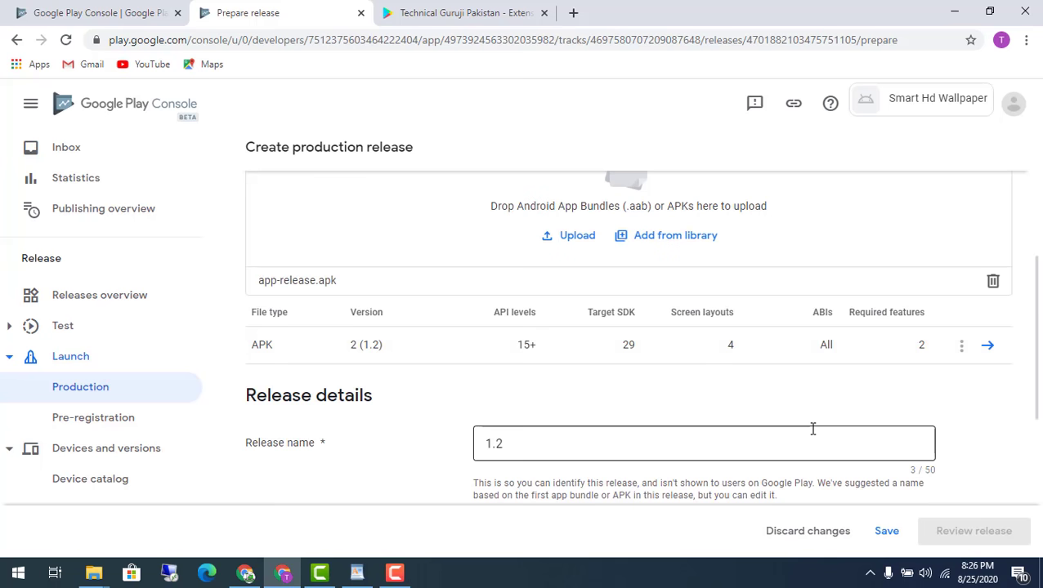
{"action": "scroll", "coordinate": [546, 420], "scroll_direction": "down", "scroll_amount": 2}
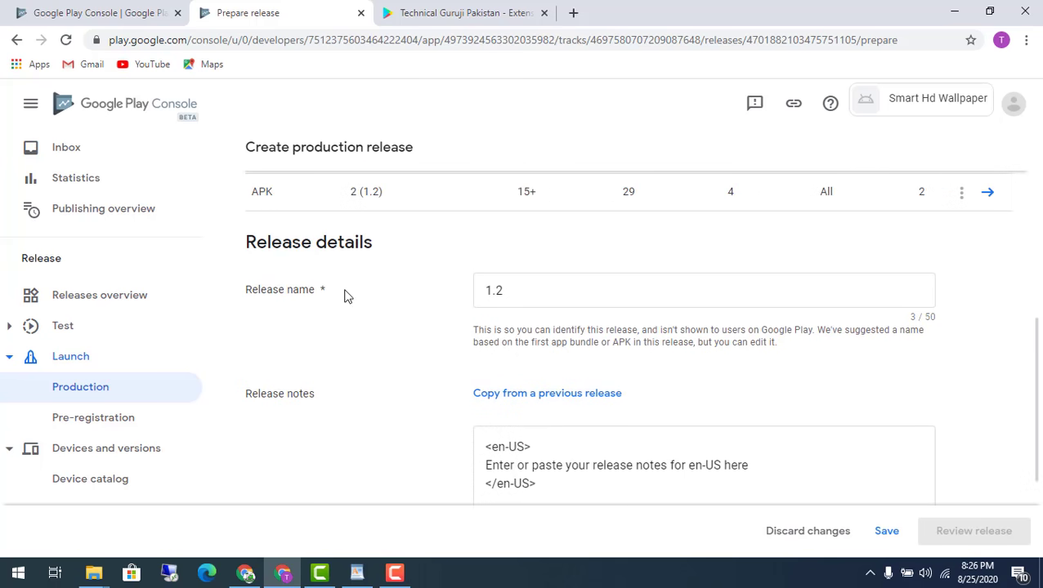
{"action": "left_click", "coordinate": [499, 291]}
{"action": "left_click_drag", "start_coordinate": [498, 291], "coordinate": [482, 296]}
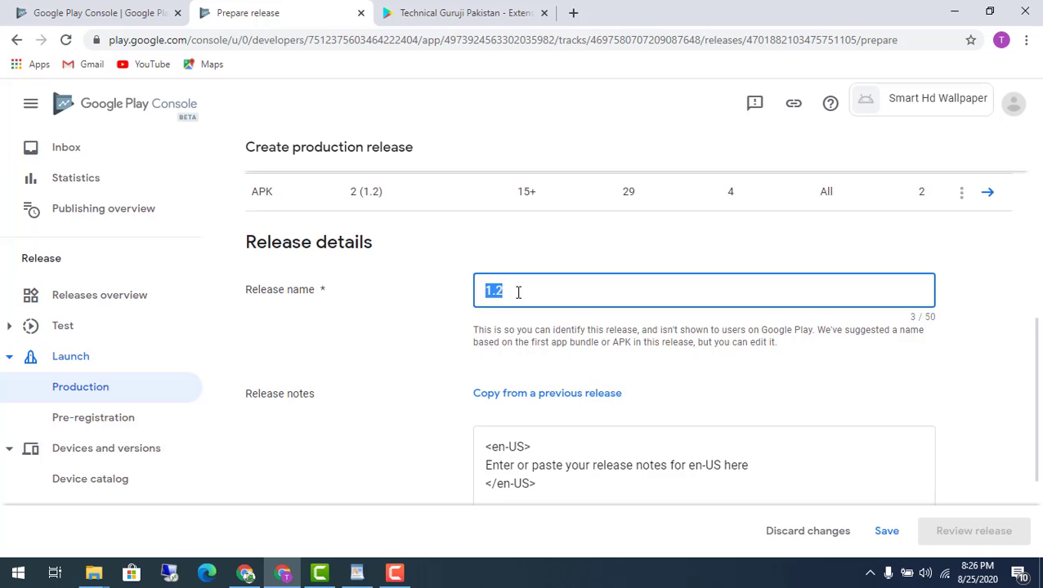
{"action": "left_click", "coordinate": [518, 293]}
{"action": "left_click_drag", "start_coordinate": [520, 295], "coordinate": [457, 300]}
{"action": "left_click", "coordinate": [433, 344]}
{"action": "scroll", "coordinate": [448, 335], "scroll_direction": "down", "scroll_amount": 2}
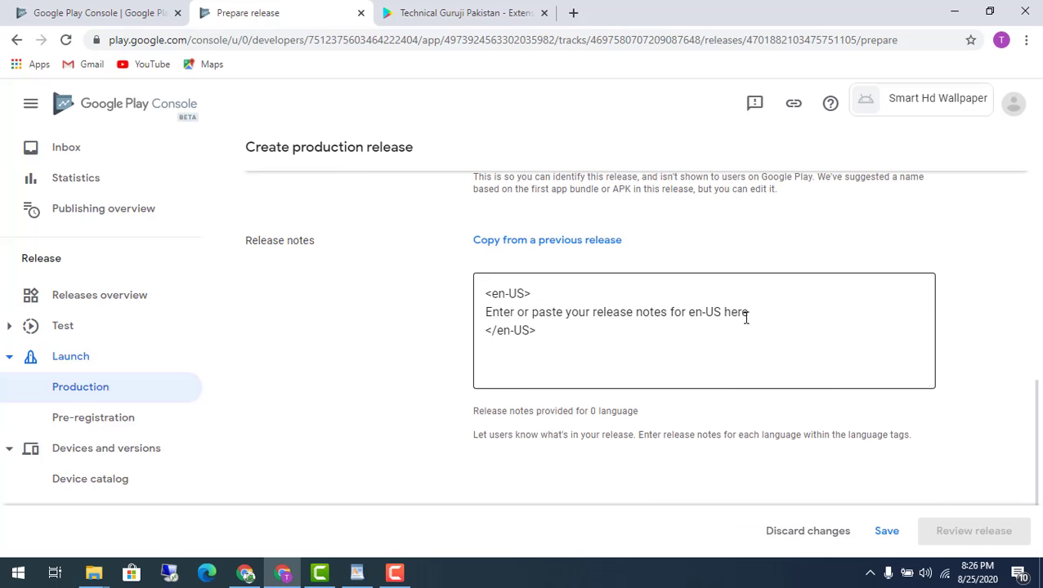
Examine the en-US release notes template and look over the whole release form once more.
{"action": "left_click_drag", "start_coordinate": [542, 293], "coordinate": [482, 287]}
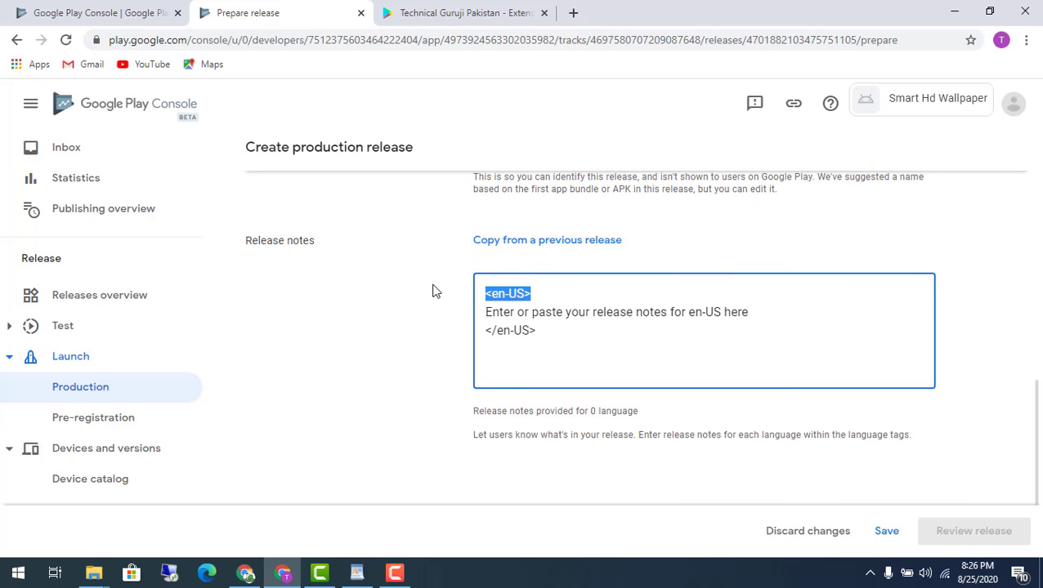
{"action": "left_click_drag", "start_coordinate": [551, 330], "coordinate": [755, 308]}
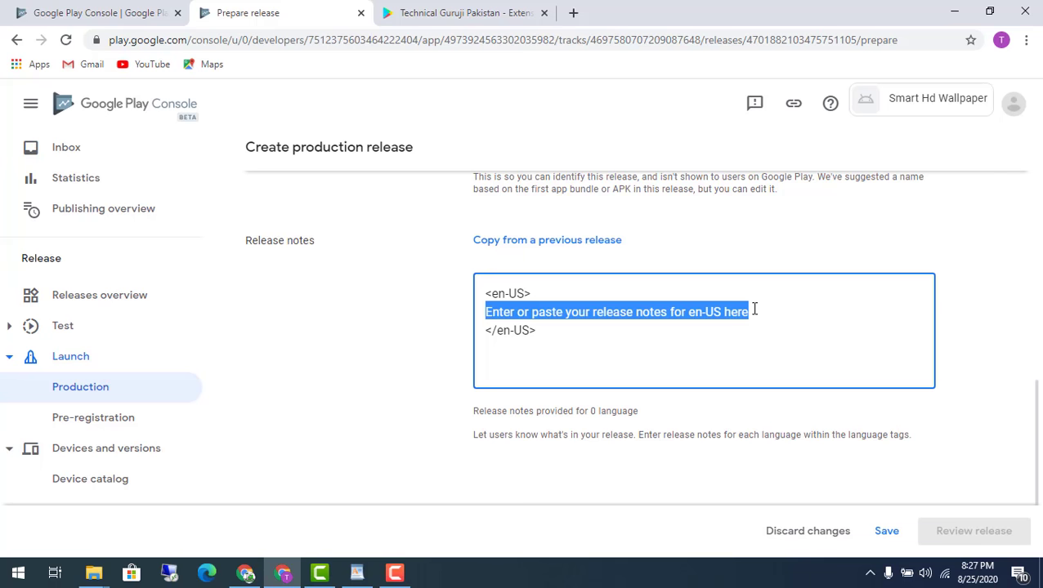
{"action": "left_click", "coordinate": [433, 379]}
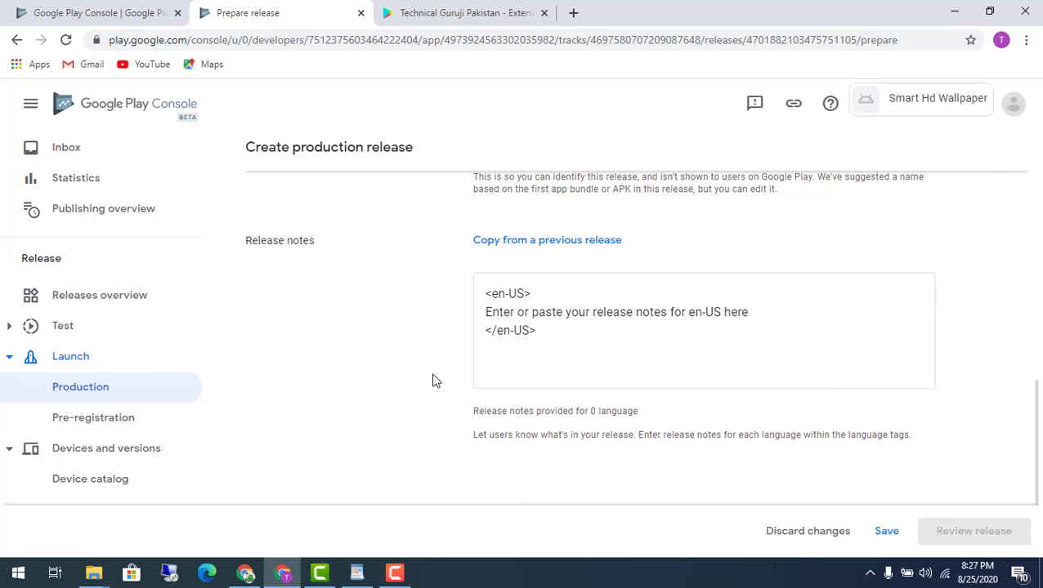
{"action": "scroll", "coordinate": [646, 356], "scroll_direction": "up", "scroll_amount": 4}
{"action": "scroll", "coordinate": [645, 356], "scroll_direction": "up", "scroll_amount": 2}
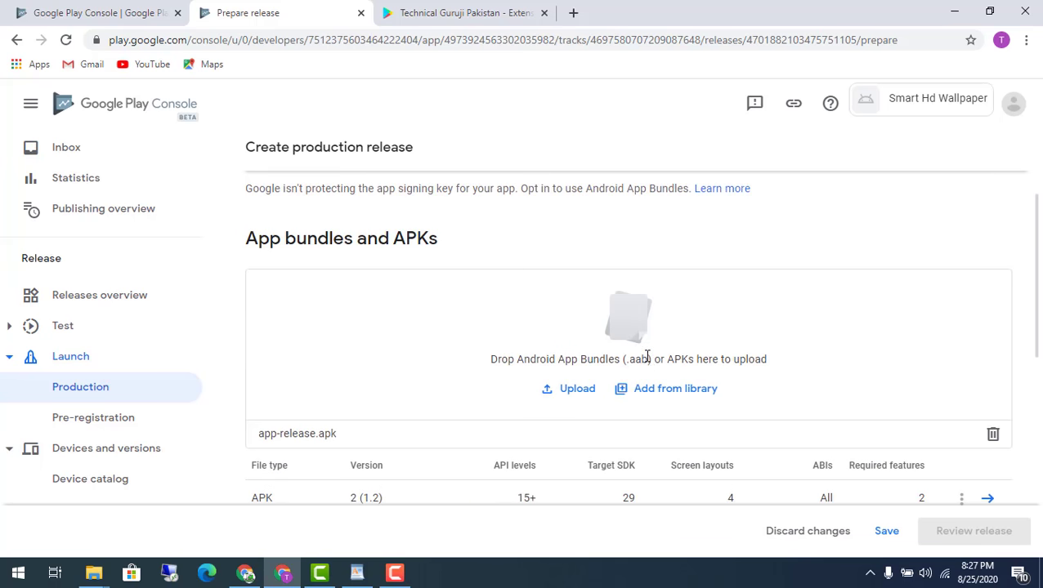
{"action": "scroll", "coordinate": [646, 356], "scroll_direction": "down", "scroll_amount": 4}
{"action": "scroll", "coordinate": [458, 409], "scroll_direction": "down", "scroll_amount": 2}
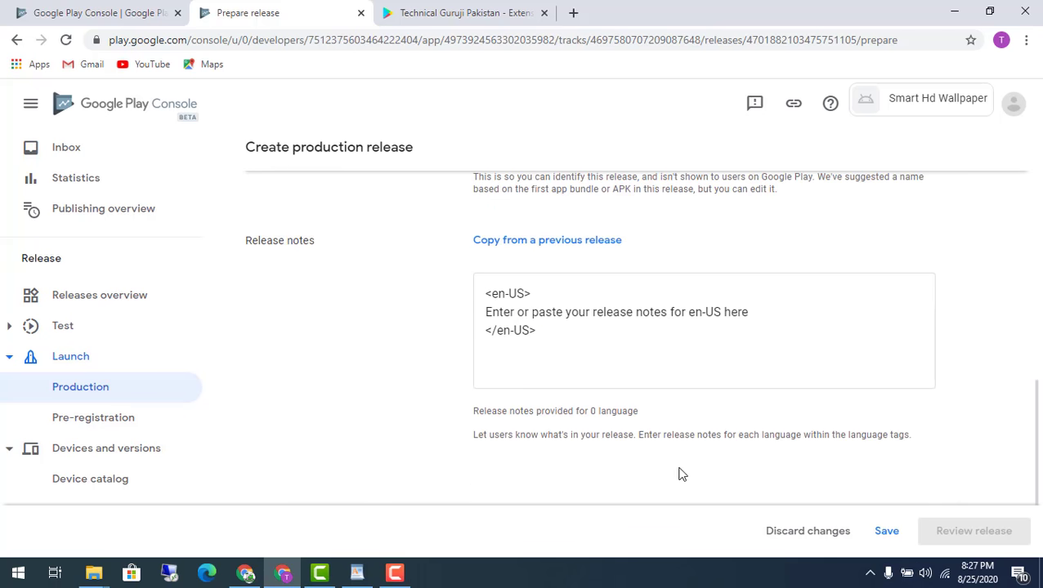
{"action": "scroll", "coordinate": [850, 507], "scroll_direction": "up", "scroll_amount": 8}
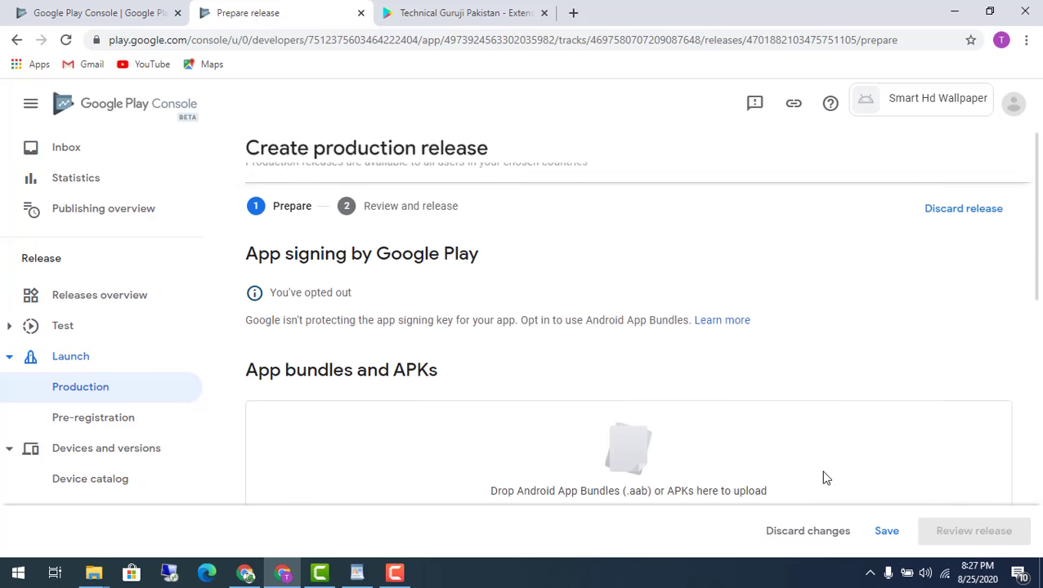
Save the changes to the production release.
{"action": "key", "text": "ctrl+plus"}
{"action": "key", "text": "ctrl+plus"}
{"action": "key", "text": "ctrl+plus"}
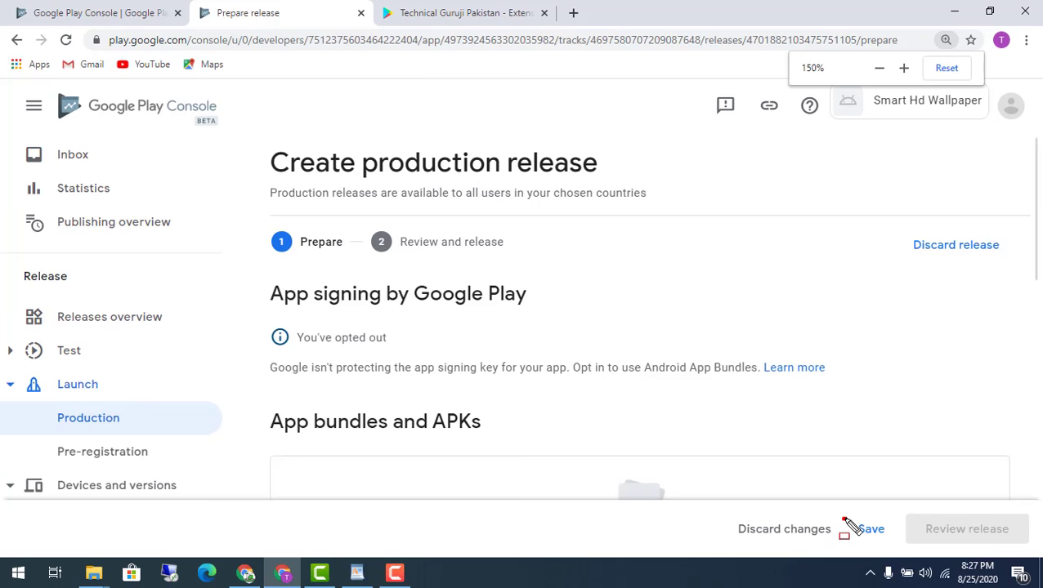
{"action": "left_click_drag", "start_coordinate": [842, 519], "coordinate": [893, 542]}
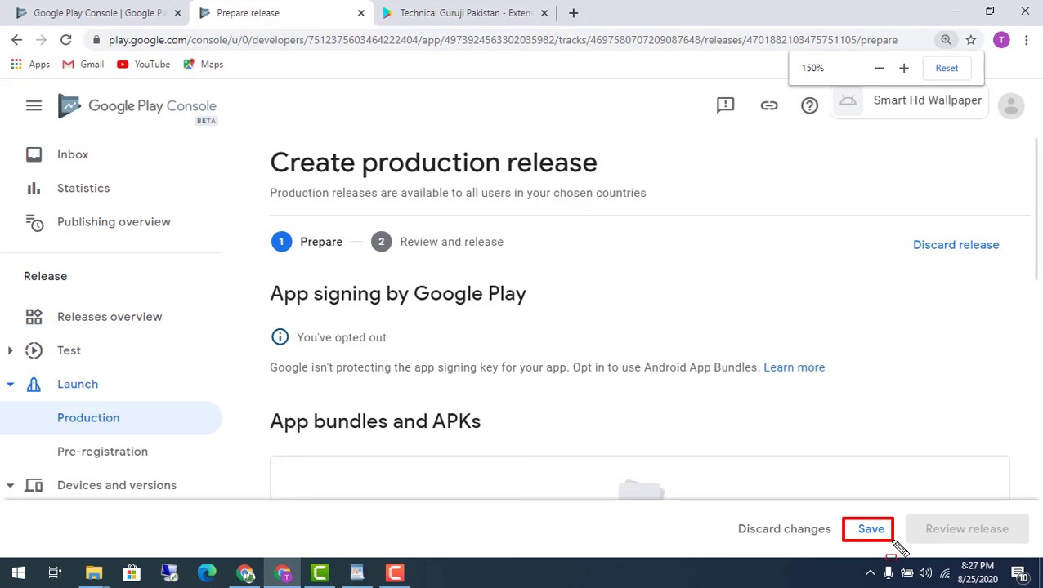
{"action": "left_click", "coordinate": [824, 527]}
{"action": "key", "text": "ctrl+minus"}
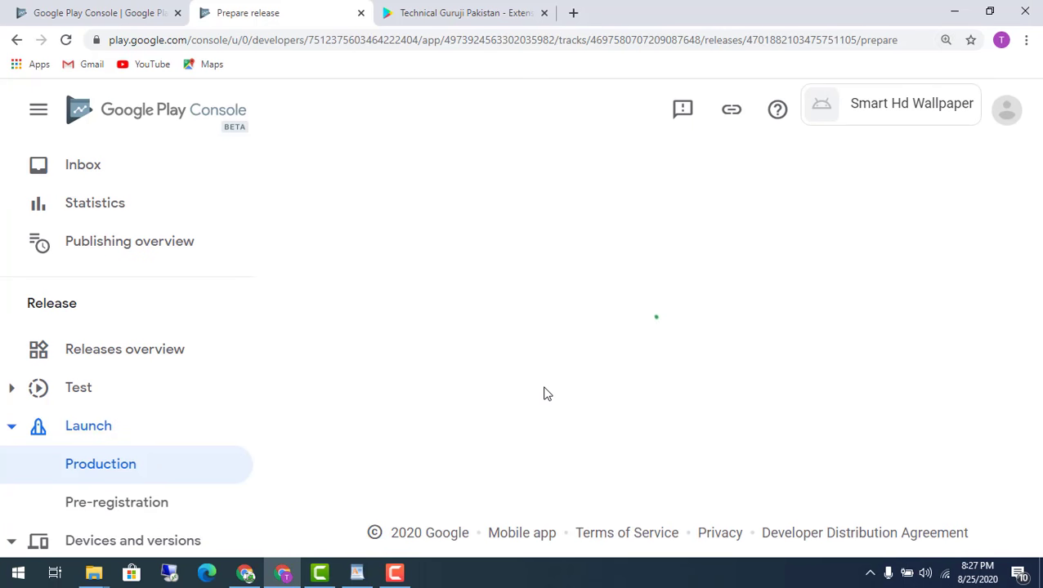
{"action": "key", "text": "ctrl+minus"}
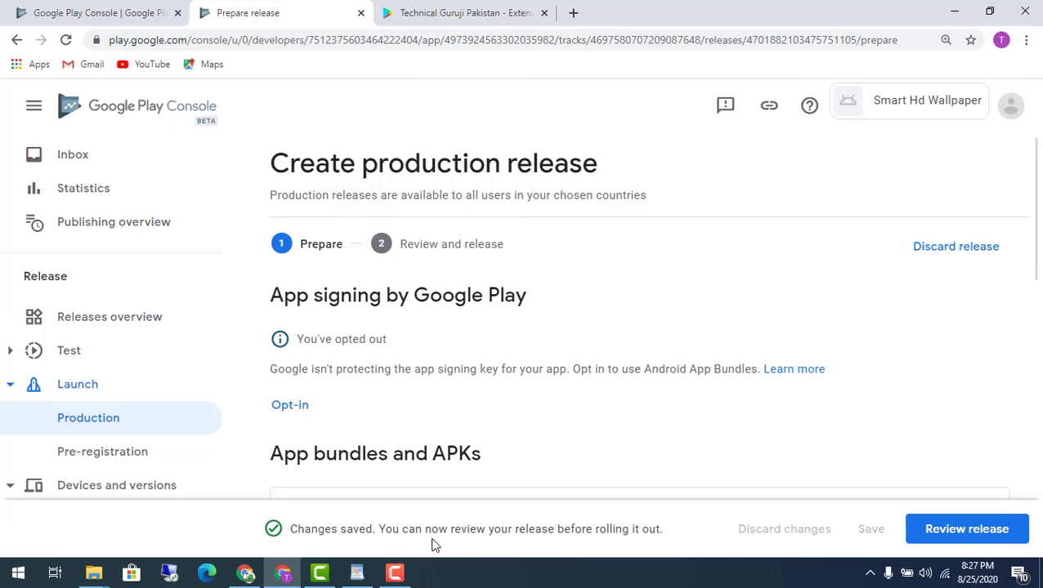
Open the main store listing page under the app's store presence.
{"action": "scroll", "coordinate": [472, 433], "scroll_direction": "down", "scroll_amount": 1}
{"action": "scroll", "coordinate": [472, 433], "scroll_direction": "down", "scroll_amount": 4}
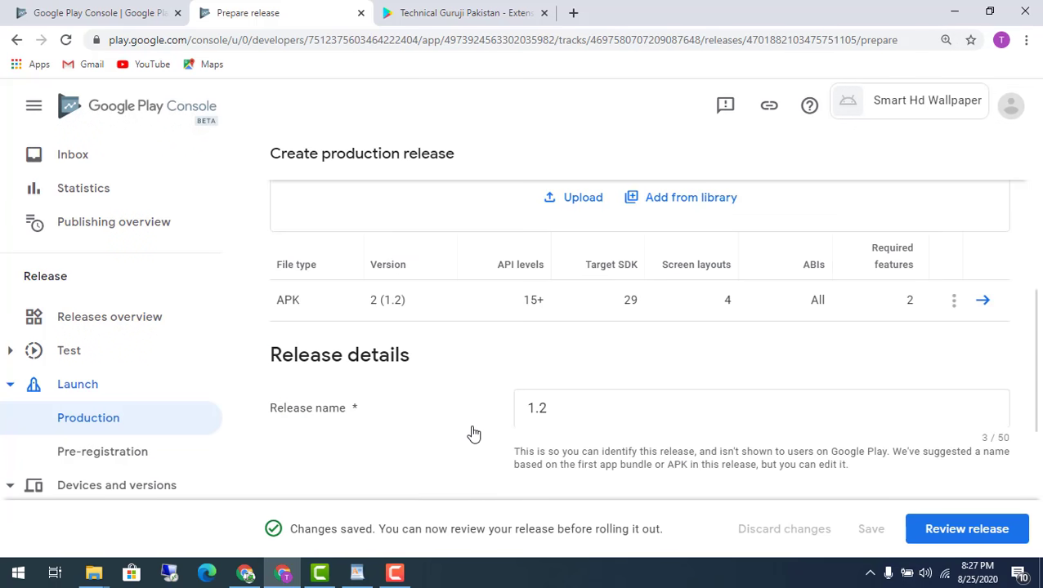
{"action": "scroll", "coordinate": [156, 408], "scroll_direction": "down", "scroll_amount": 2}
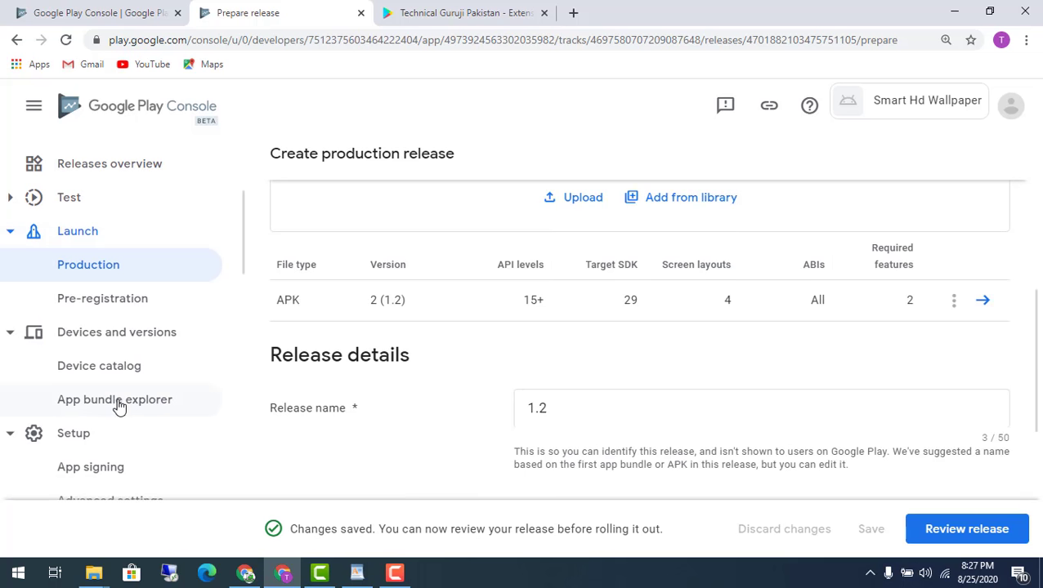
{"action": "scroll", "coordinate": [118, 385], "scroll_direction": "down", "scroll_amount": 4}
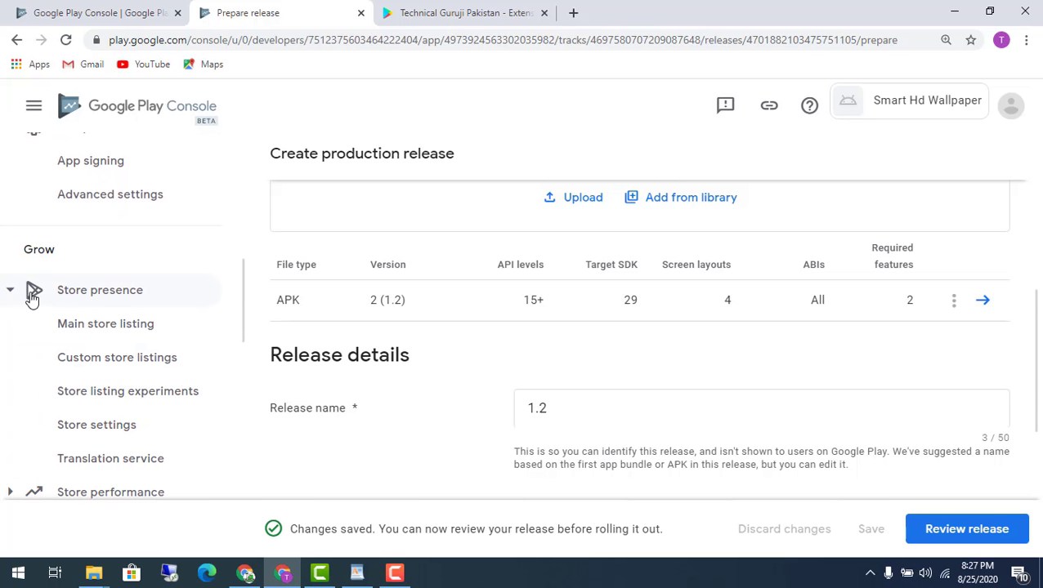
{"action": "mouse_move", "coordinate": [1, 279]}
{"action": "left_mouse_down"}
{"action": "mouse_move", "coordinate": [4, 293]}
{"action": "mouse_move", "coordinate": [172, 302]}
{"action": "left_mouse_up"}
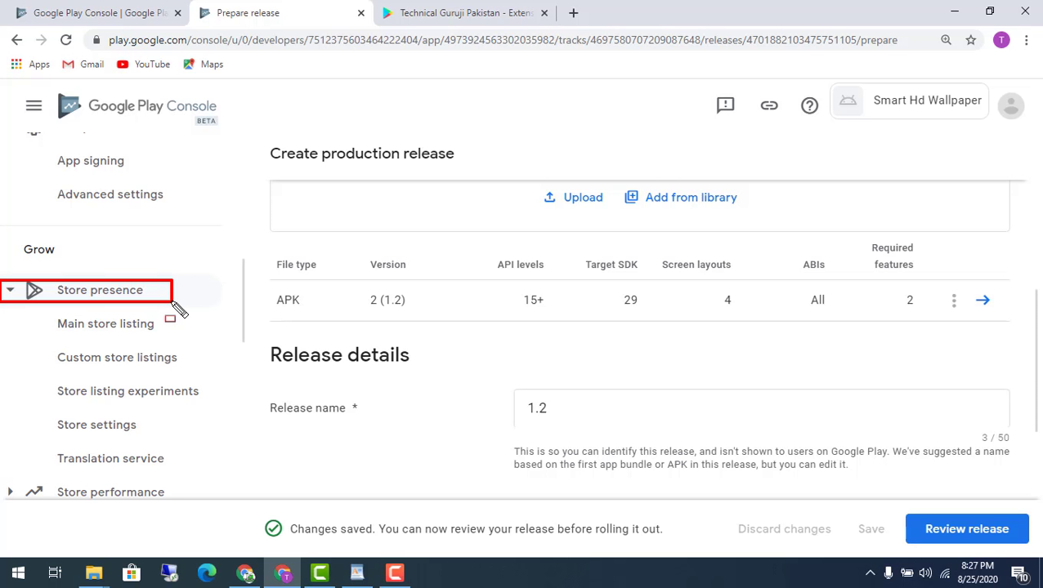
{"action": "mouse_move", "coordinate": [40, 317]}
{"action": "left_mouse_down"}
{"action": "mouse_move", "coordinate": [159, 343]}
{"action": "mouse_move", "coordinate": [172, 335]}
{"action": "left_mouse_up"}
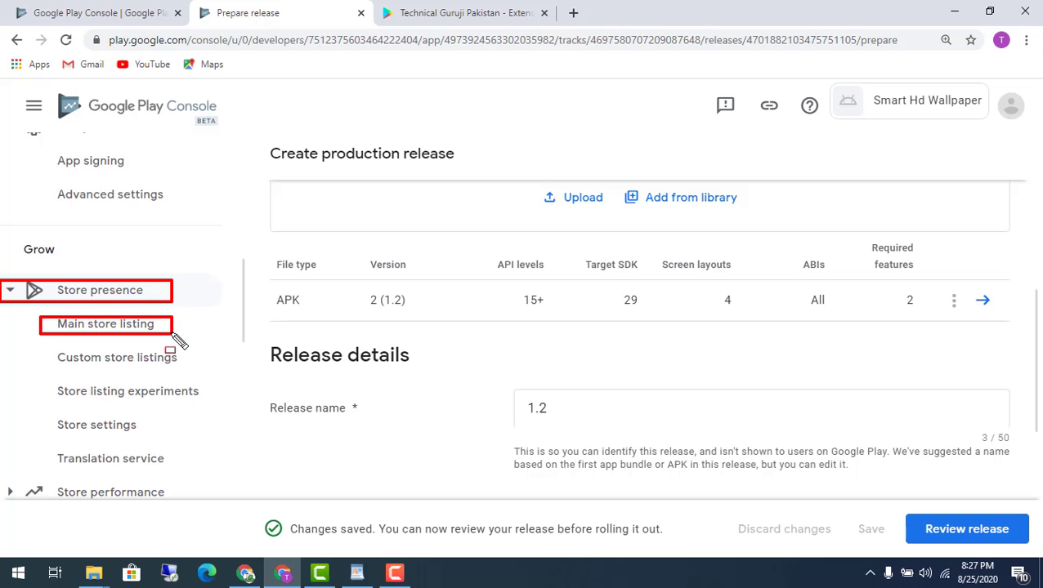
{"action": "key", "text": "Escape"}
{"action": "left_click", "coordinate": [124, 330]}
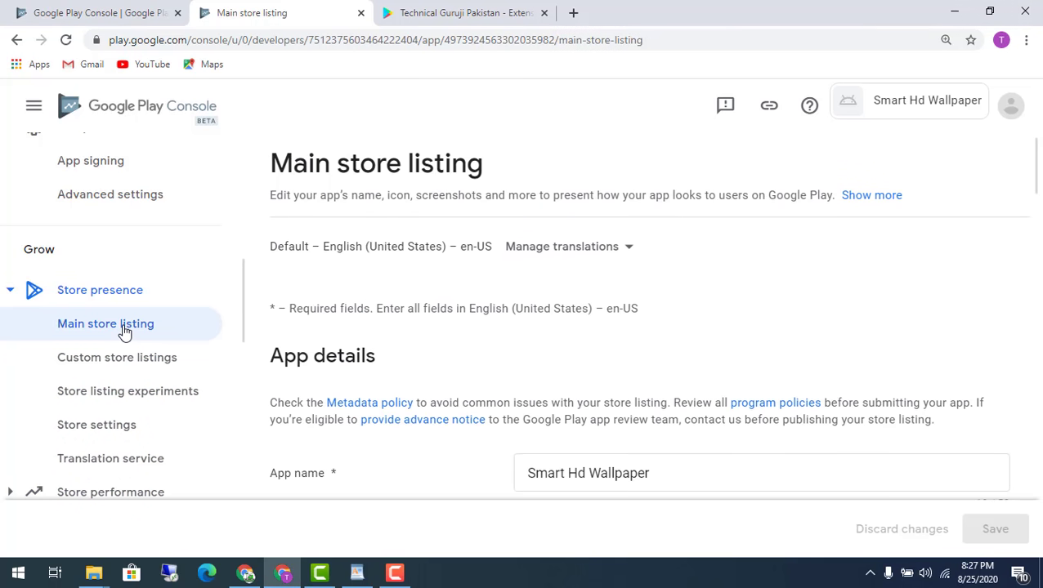
{"action": "key", "text": "ctrl+minus"}
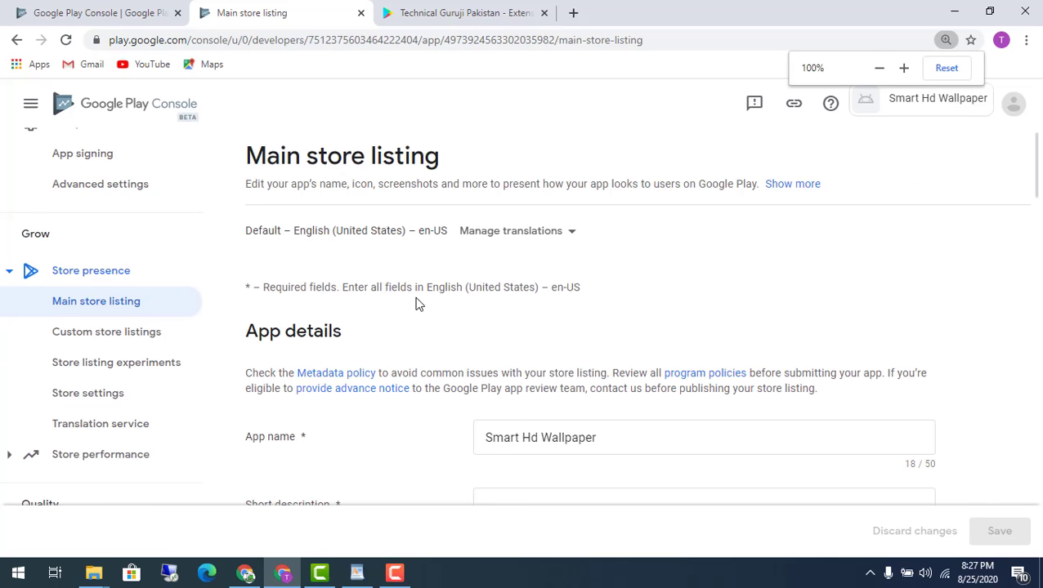
{"action": "key", "text": "ctrl+minus"}
{"action": "key", "text": "ctrl+minus"}
{"action": "scroll", "coordinate": [582, 389], "scroll_direction": "down", "scroll_amount": 2}
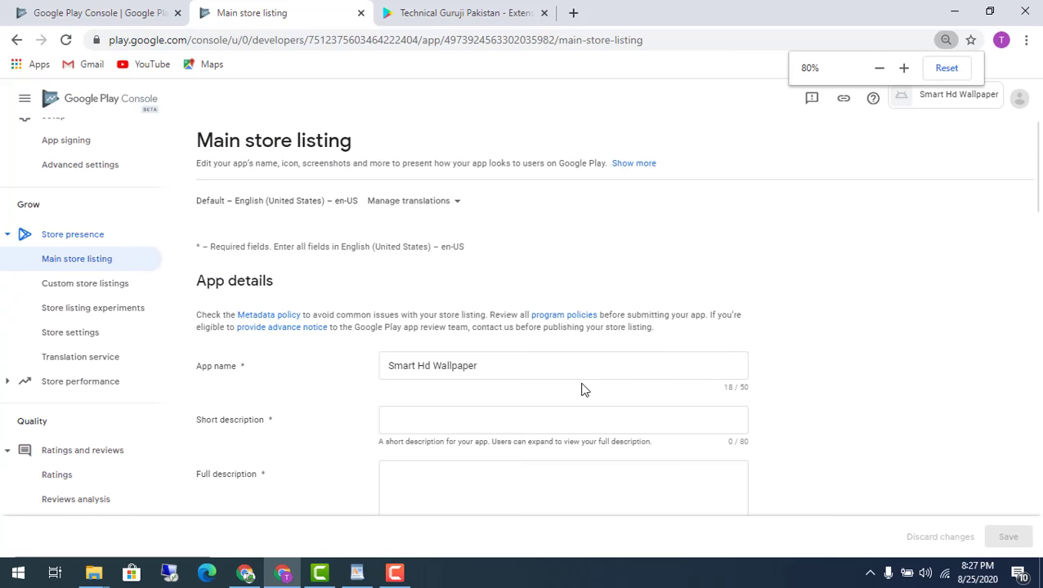
{"action": "key", "text": "ctrl+plus"}
{"action": "key", "text": "ctrl+plus"}
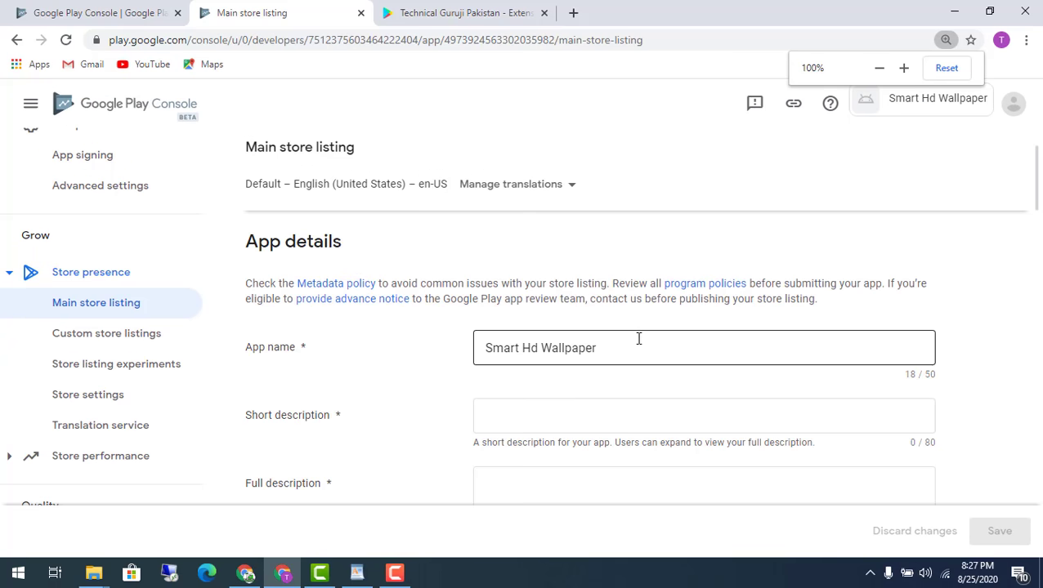
Review the app name entered in the App details section of the main store listing.
{"action": "left_click", "coordinate": [696, 347]}
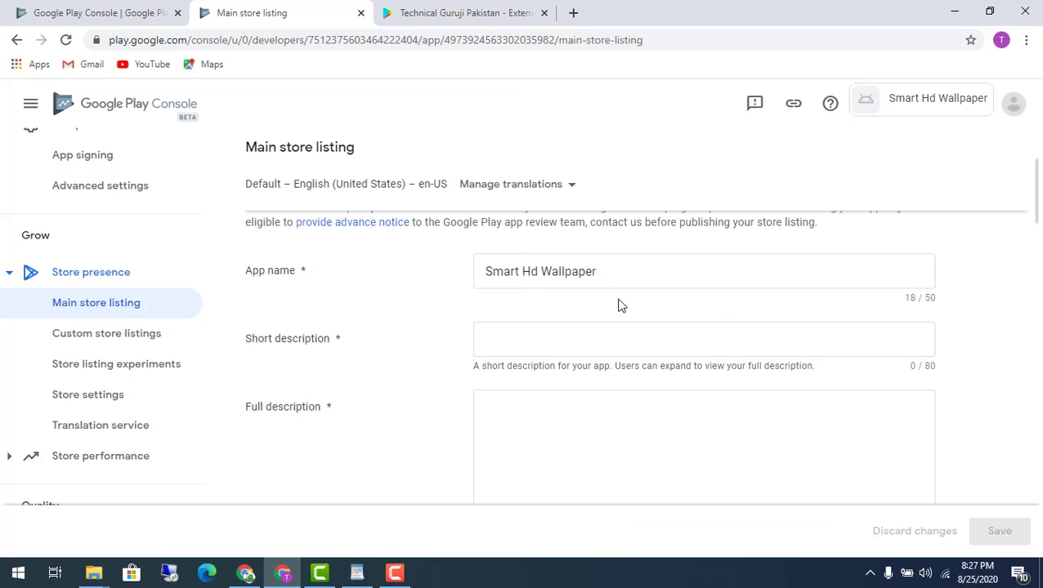
{"action": "key", "text": "ctrl+minus"}
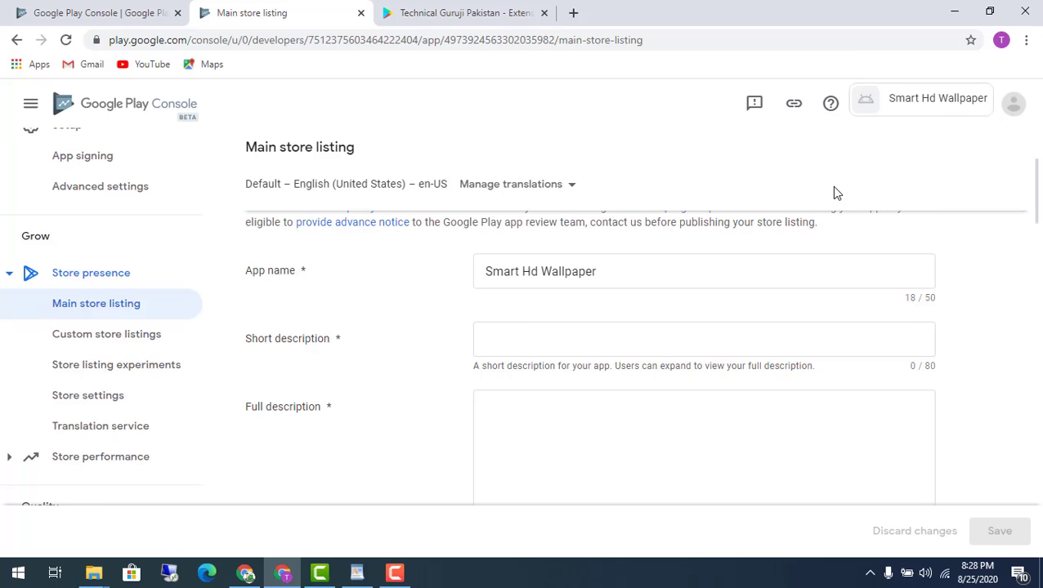
{"action": "key", "text": "ctrl+minus"}
{"action": "key", "text": "ctrl+minus"}
{"action": "left_click", "coordinate": [932, 68]}
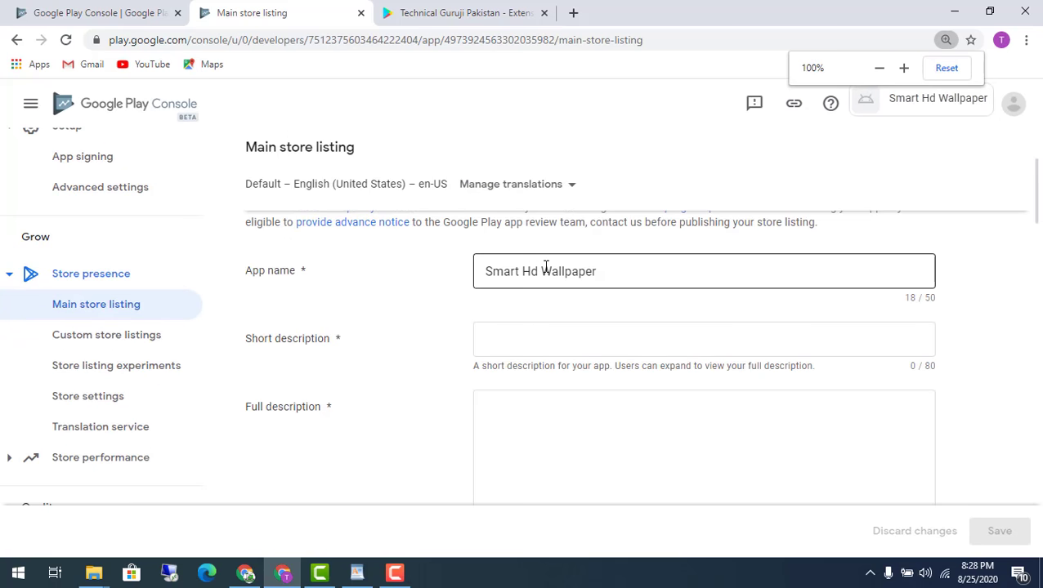
{"action": "triple_click", "coordinate": [643, 273]}
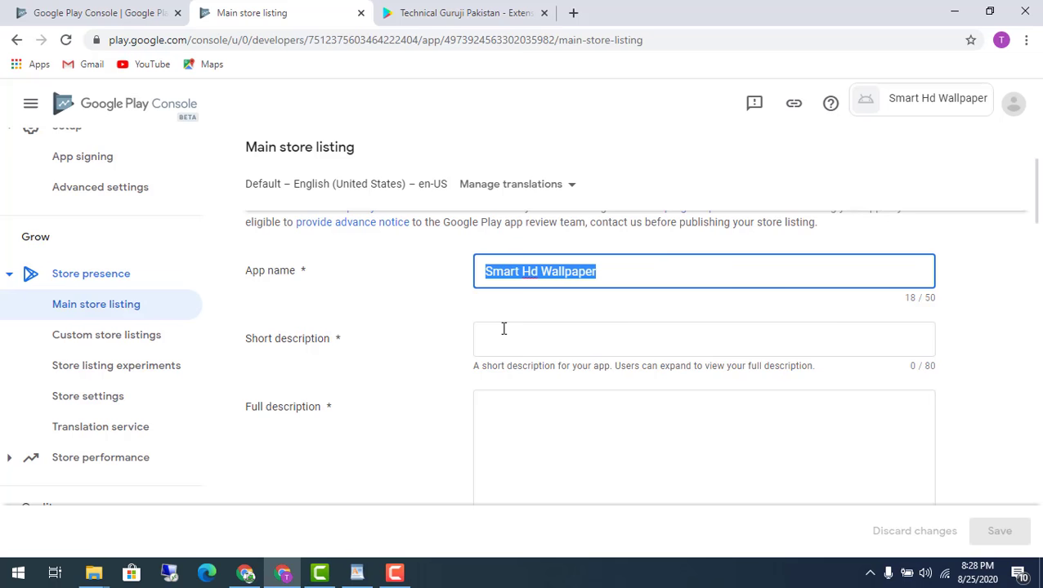
{"action": "scroll", "coordinate": [559, 344], "scroll_direction": "down", "scroll_amount": 1}
{"action": "scroll", "coordinate": [566, 314], "scroll_direction": "up", "scroll_amount": 1}
Examine the Short description and Full description fields and their character limits.
{"action": "left_click", "coordinate": [557, 341]}
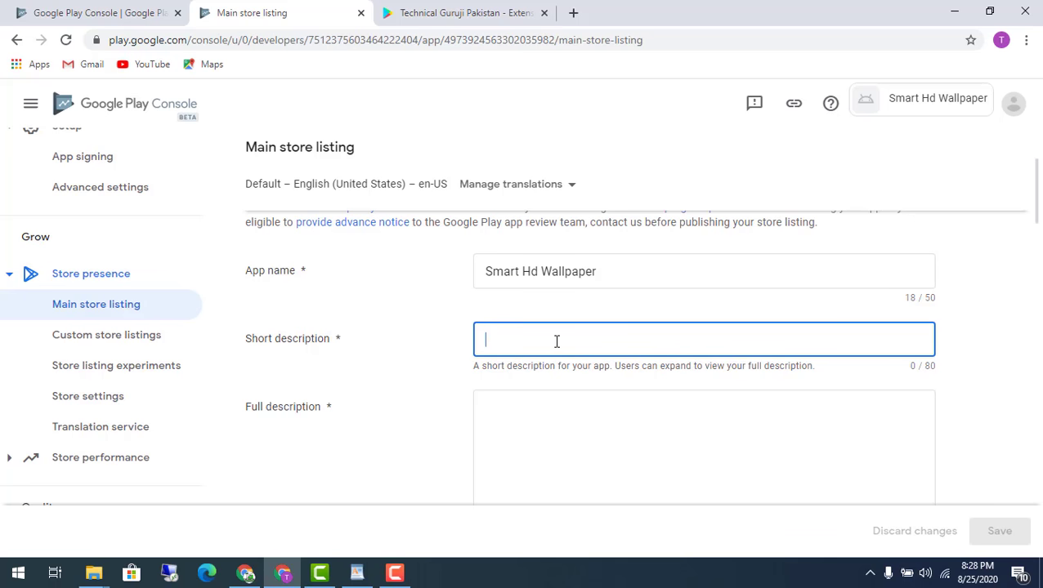
{"action": "left_click_drag", "start_coordinate": [949, 374], "coordinate": [913, 370]}
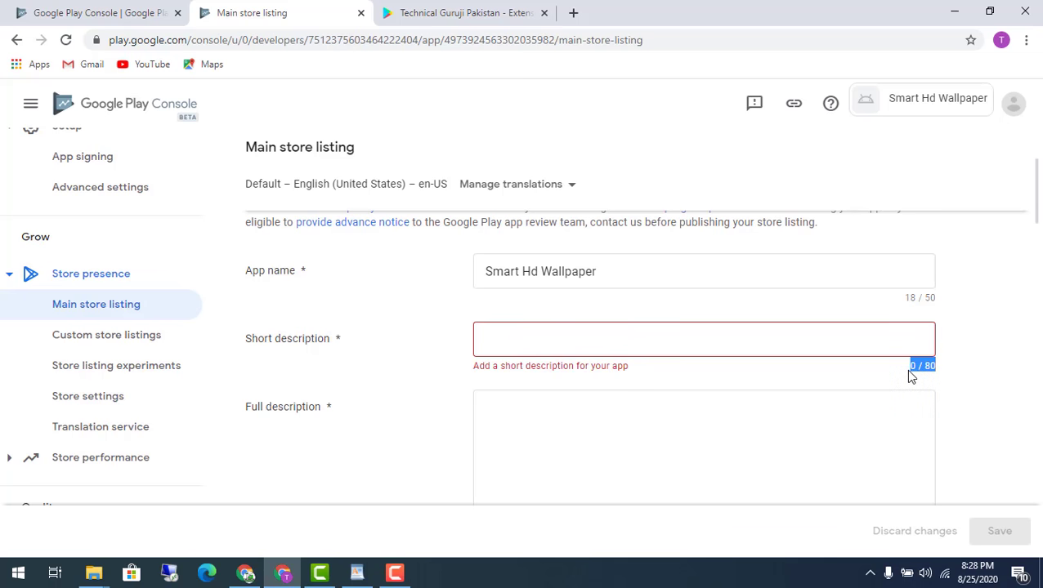
{"action": "left_click", "coordinate": [952, 377]}
{"action": "left_click", "coordinate": [718, 345]}
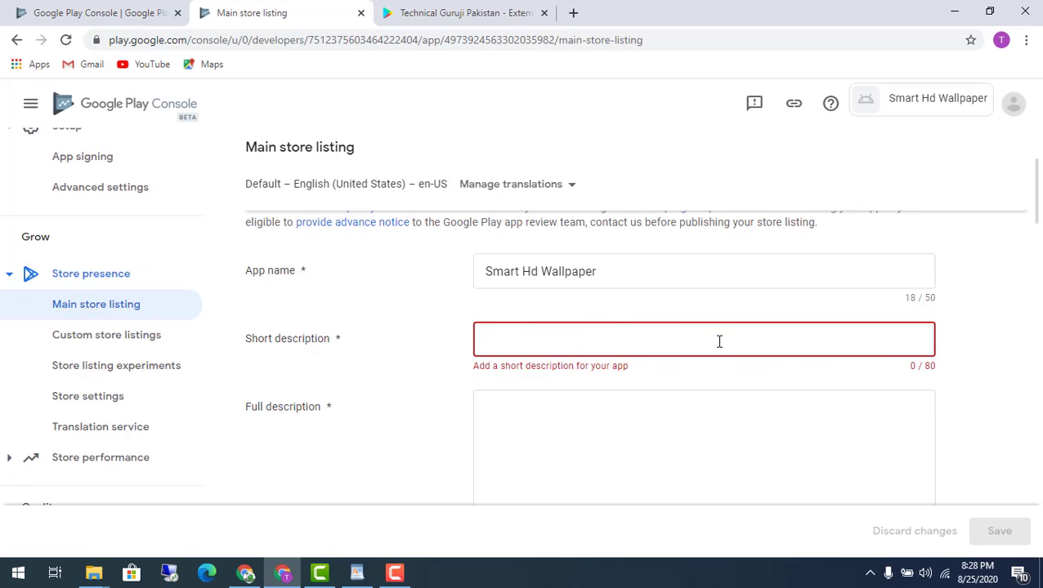
{"action": "scroll", "coordinate": [719, 392], "scroll_direction": "down", "scroll_amount": 2}
{"action": "scroll", "coordinate": [722, 389], "scroll_direction": "up", "scroll_amount": 1}
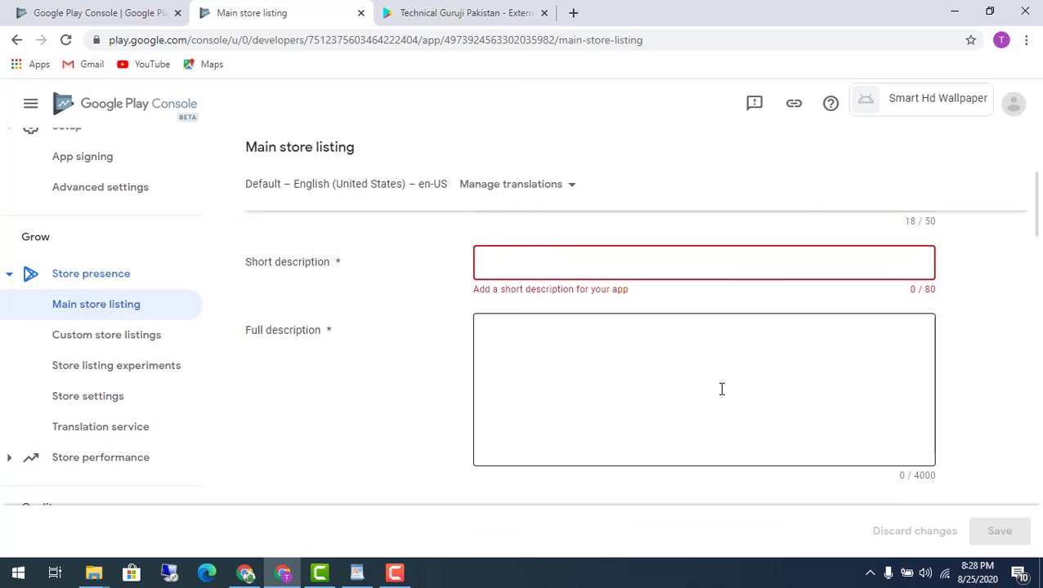
{"action": "left_click", "coordinate": [718, 393]}
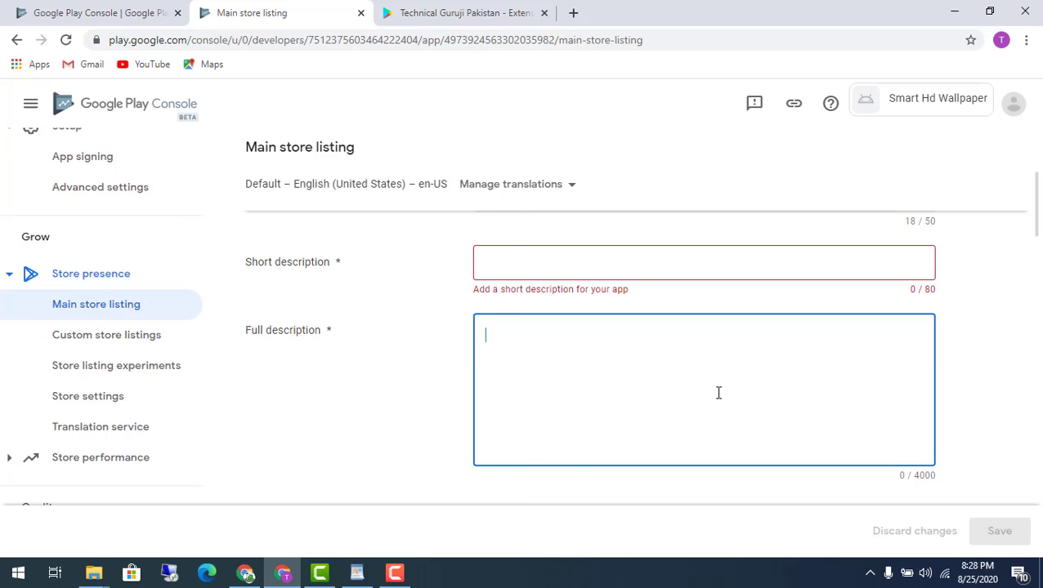
{"action": "scroll", "coordinate": [718, 393], "scroll_direction": "up", "scroll_amount": 1}
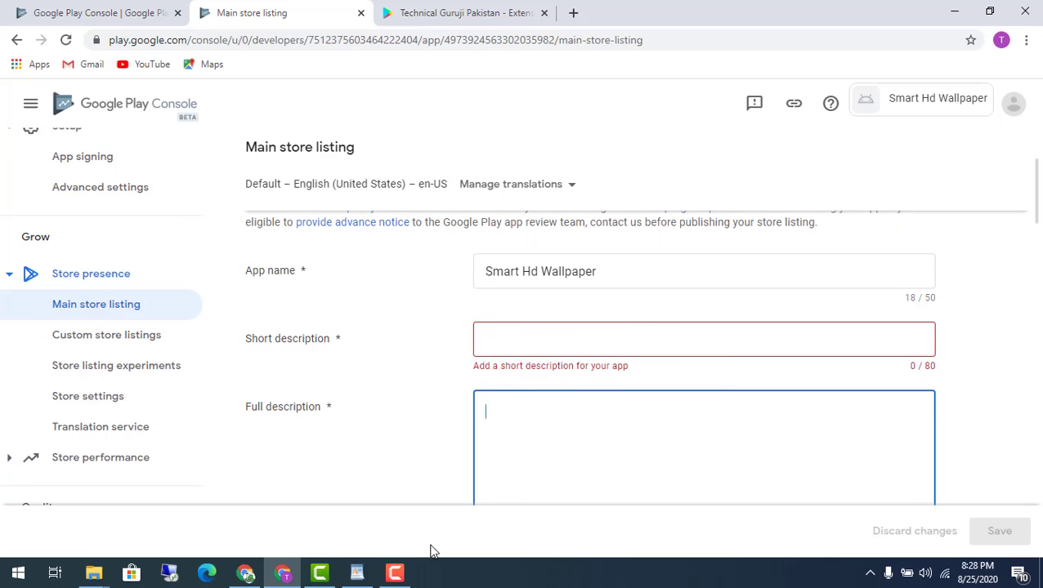
Copy "Islam and always friends from hs saver to your videos and photos in the gallery" from the WordPad document into the Short description.
{"action": "left_click", "coordinate": [357, 573]}
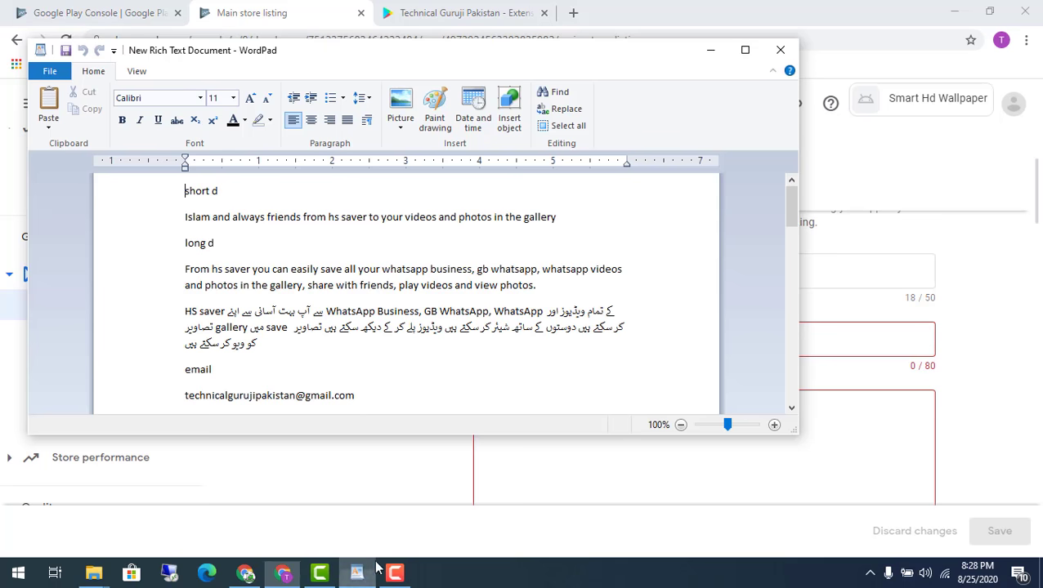
{"action": "left_click", "coordinate": [178, 223]}
{"action": "key", "text": "ctrl+c"}
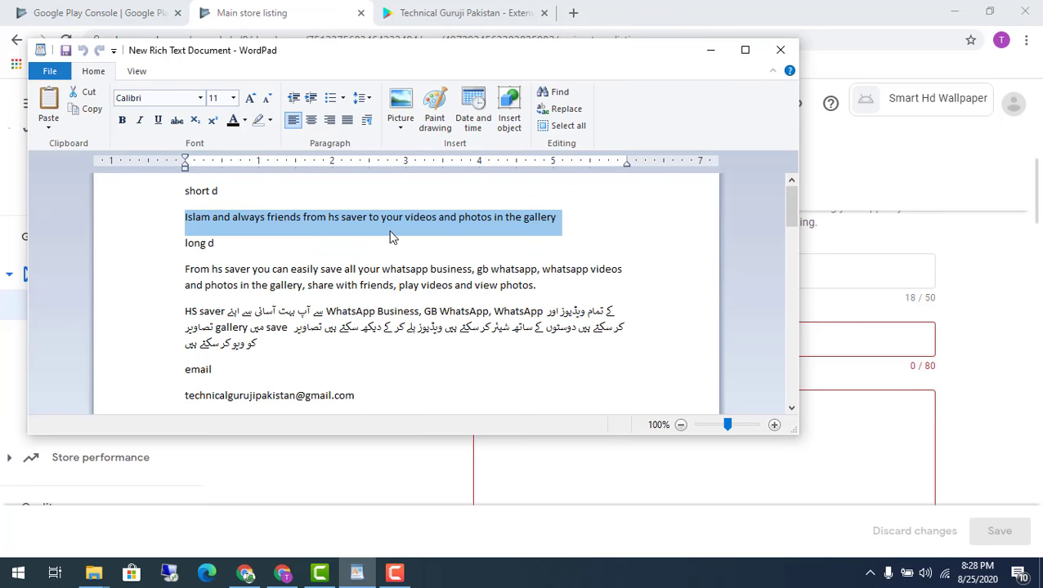
{"action": "left_click", "coordinate": [862, 350]}
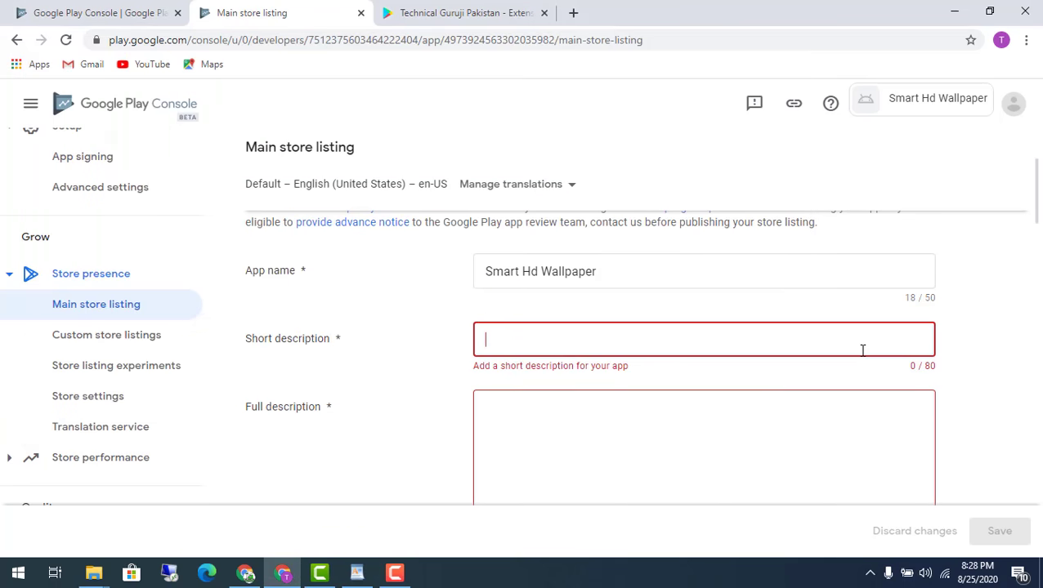
{"action": "key", "text": "ctrl+v"}
Copy the English and Urdu paragraphs under "long d" in the WordPad document into the Full description.
{"action": "scroll", "coordinate": [746, 426], "scroll_direction": "down", "scroll_amount": 1}
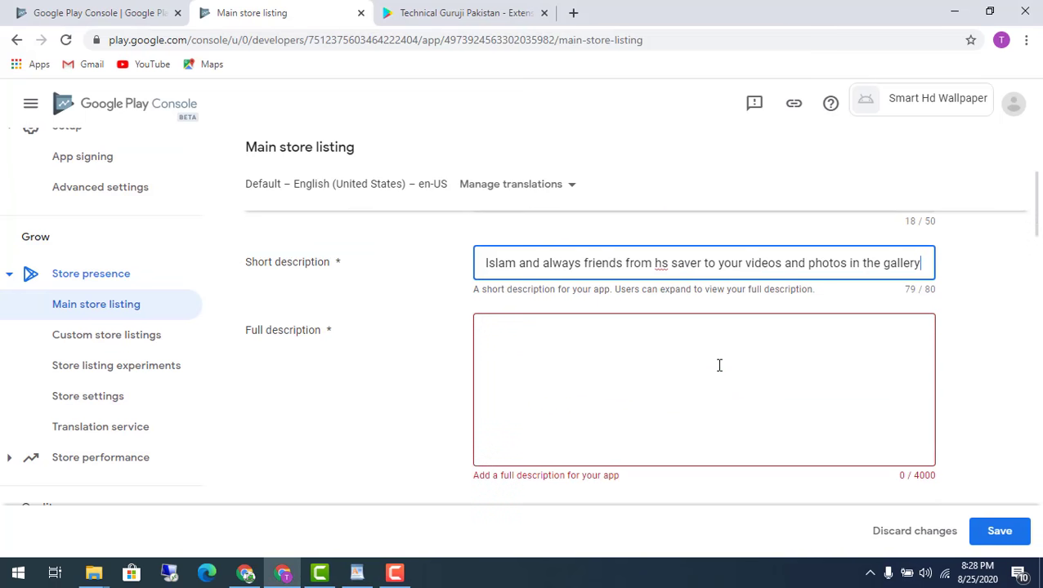
{"action": "left_click", "coordinate": [717, 365]}
{"action": "left_click", "coordinate": [357, 573]}
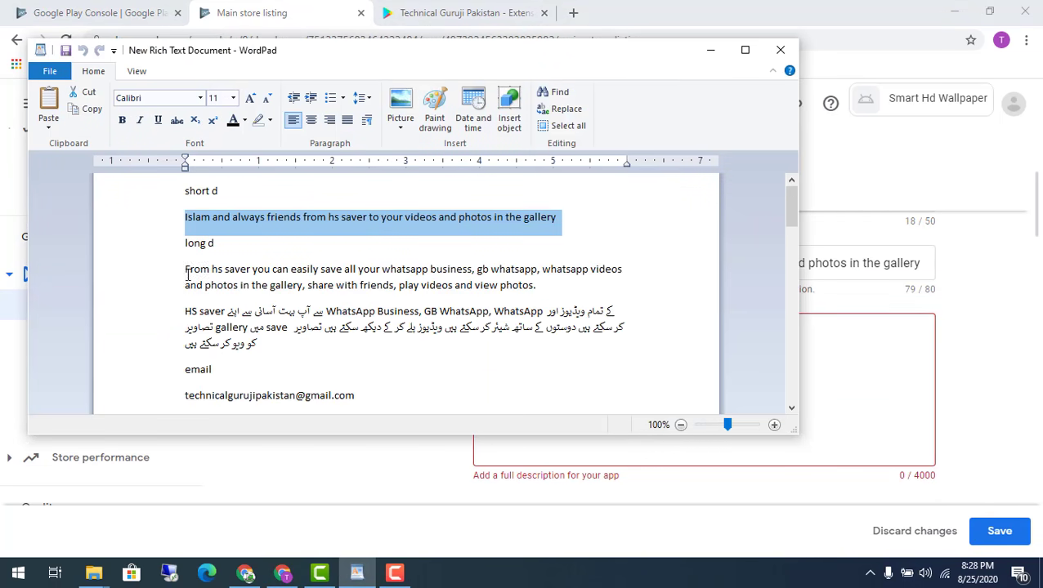
{"action": "left_click_drag", "start_coordinate": [187, 270], "coordinate": [271, 355]}
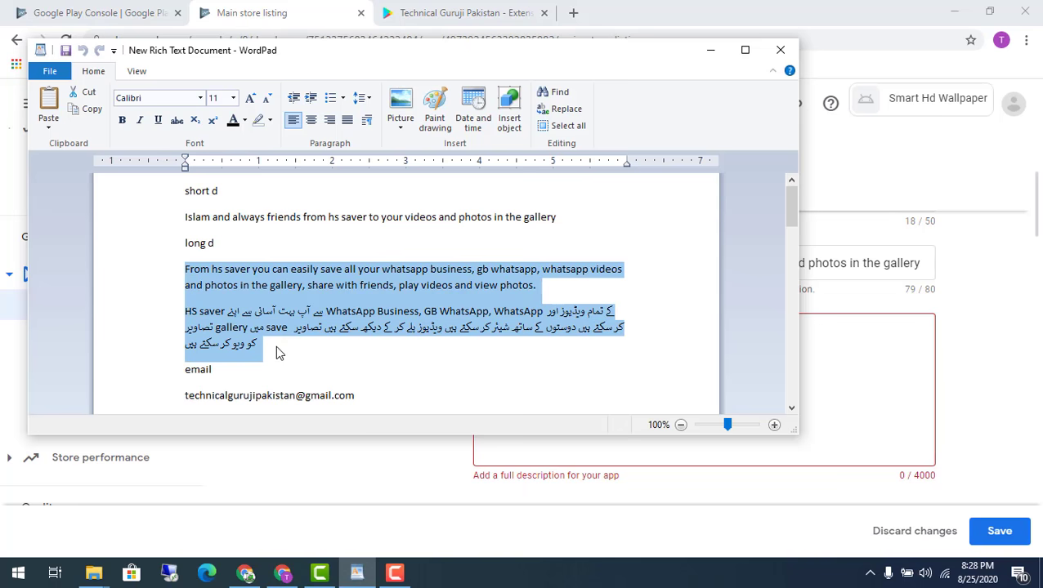
{"action": "left_click", "coordinate": [860, 365]}
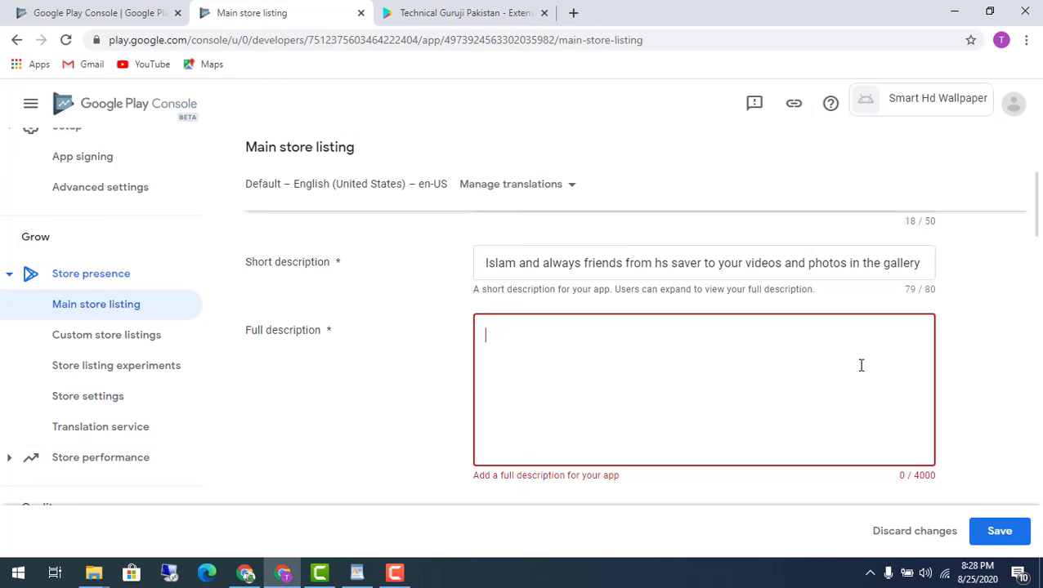
{"action": "type", "text": "From hs saver you can easily save all your whatsapp business, gb whatsapp, whatsapp videos and photos in the gallery, share with friends, play videos and view photos. HS saver سے آپ بہت آسانی سے اپنے WhatsApp Business, GB WhatsApp, WhatsApp کے تمام ویڈیوز اور تصاویر gallery میں save کر سکتے ہیں دوستوں کے ساتھ شیئر کر سکتے ہیں ویڈیوز پلے کر کے دیکھ سکتے ہیں تصاویر کو ویو کر سکتے ہیں"}
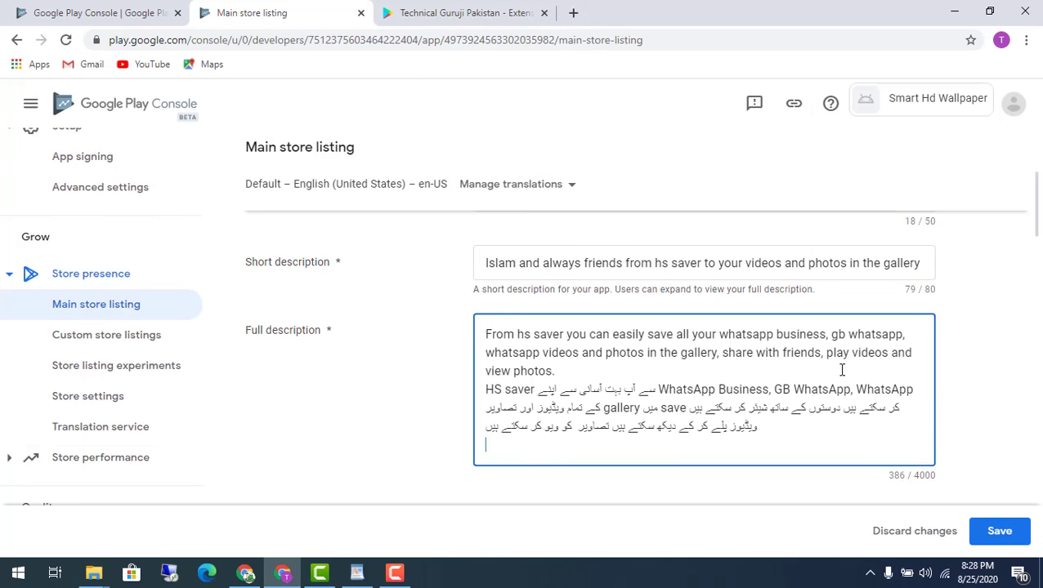
{"action": "left_click", "coordinate": [970, 416]}
Examine the app icon's requirements for file format, pixel dimensions and maximum file size.
{"action": "scroll", "coordinate": [967, 409], "scroll_direction": "down", "scroll_amount": 5}
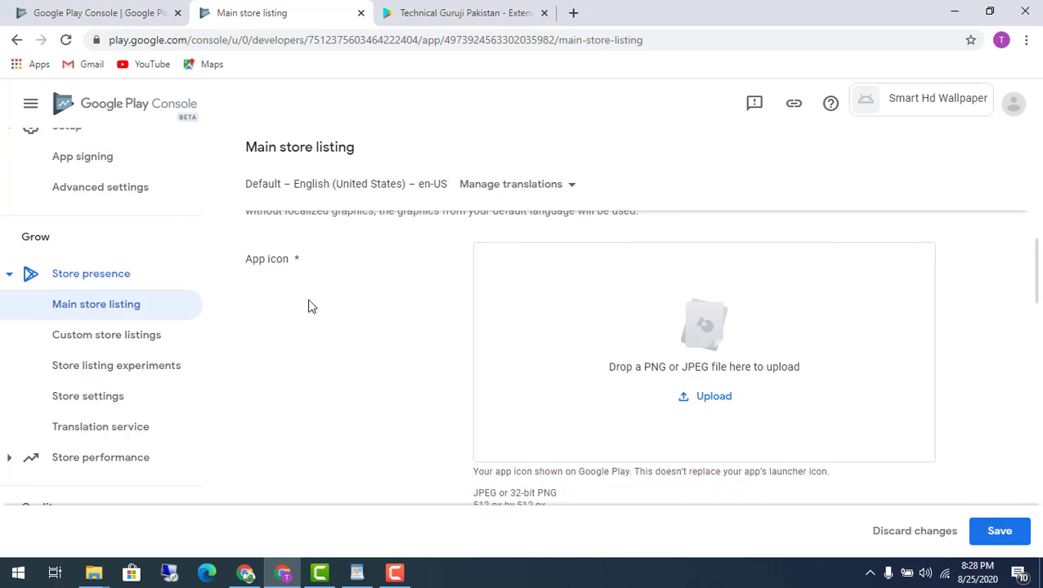
{"action": "key", "text": "ctrl+minus"}
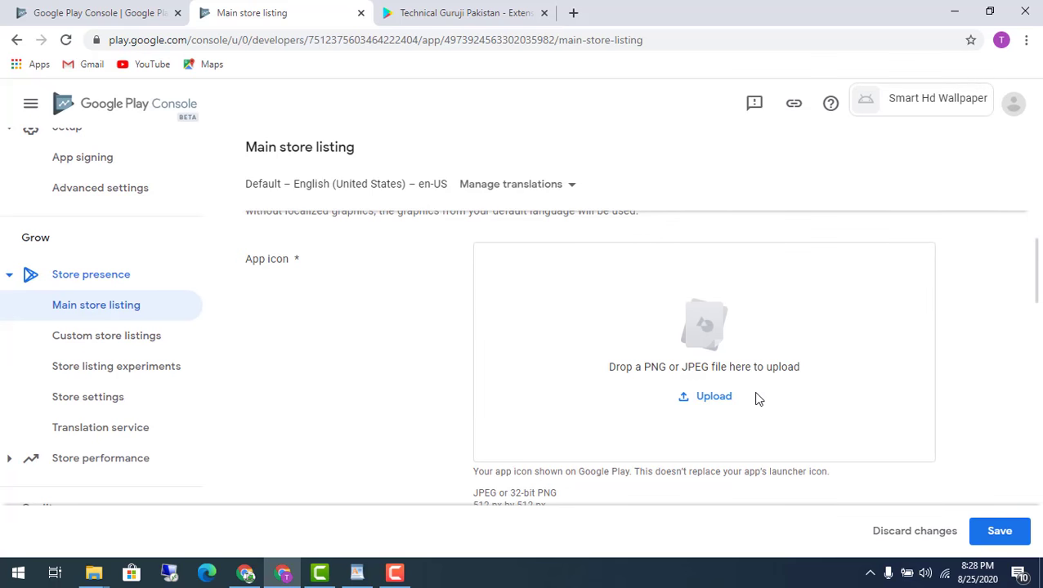
{"action": "scroll", "coordinate": [728, 349], "scroll_direction": "down", "scroll_amount": 1}
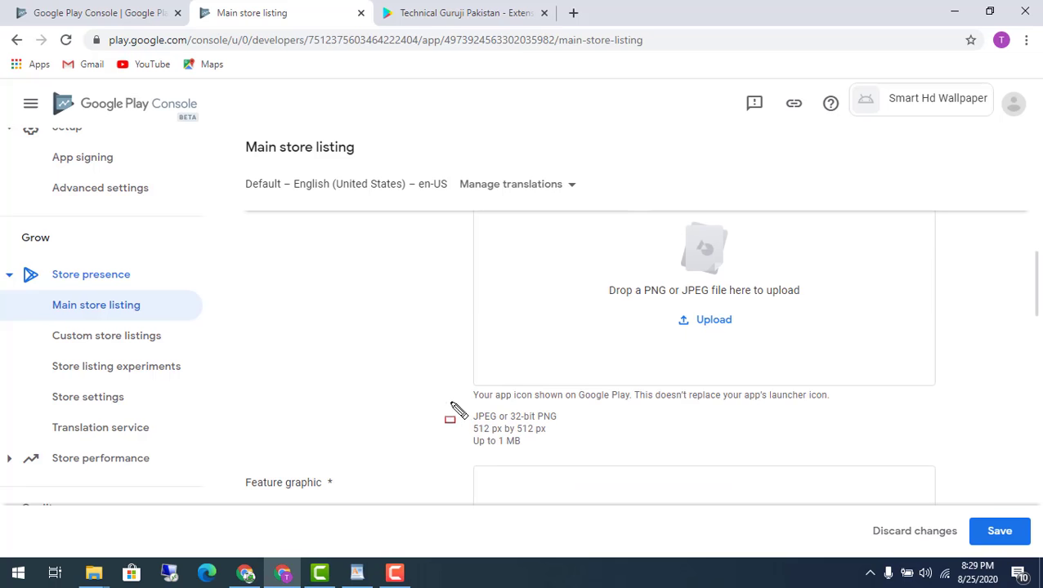
{"action": "mouse_move", "coordinate": [449, 403]}
{"action": "left_mouse_down"}
{"action": "mouse_move", "coordinate": [592, 453]}
{"action": "mouse_move", "coordinate": [574, 454]}
{"action": "left_mouse_up"}
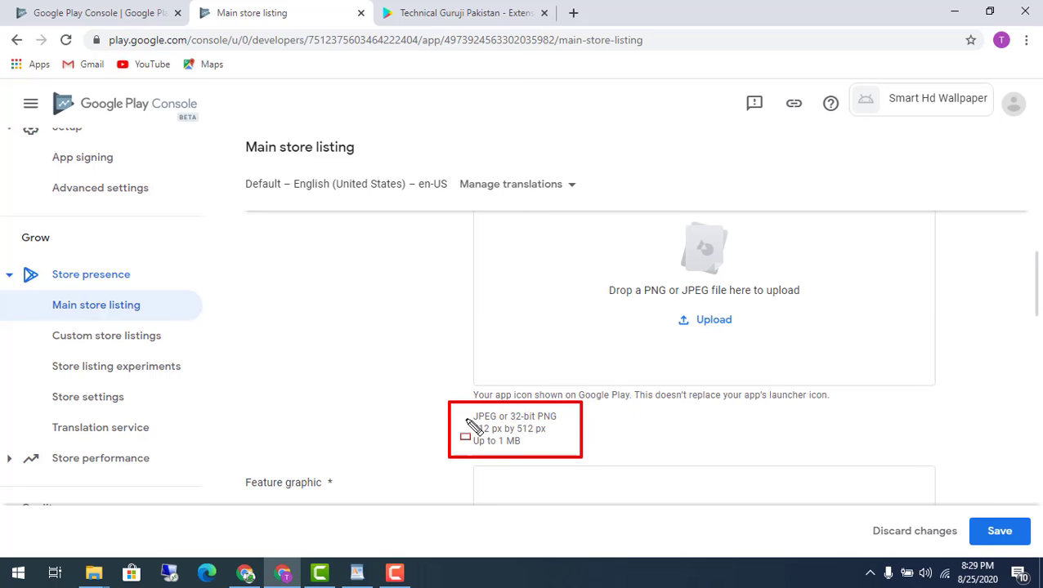
{"action": "left_click_drag", "start_coordinate": [482, 413], "coordinate": [569, 424]}
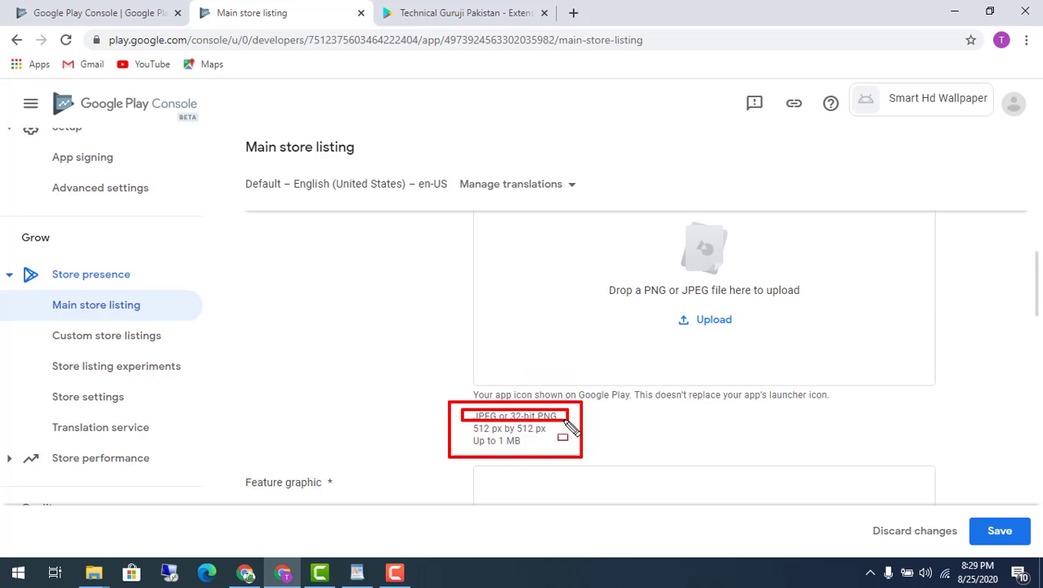
{"action": "left_click_drag", "start_coordinate": [465, 426], "coordinate": [570, 435]}
{"action": "left_click_drag", "start_coordinate": [564, 434], "coordinate": [553, 434]}
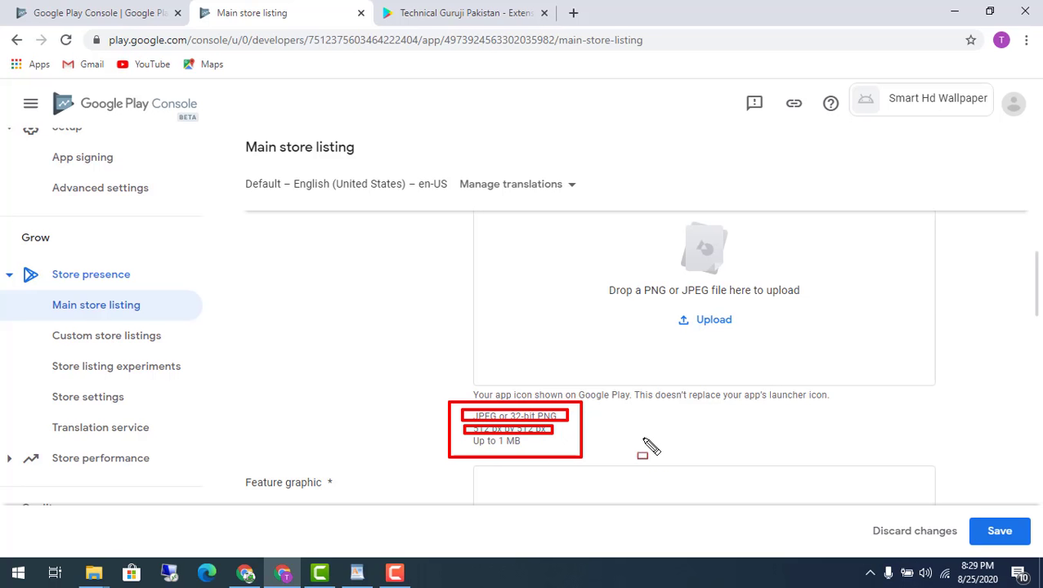
{"action": "mouse_move", "coordinate": [463, 440]}
{"action": "left_mouse_down"}
{"action": "mouse_move", "coordinate": [530, 443]}
{"action": "mouse_move", "coordinate": [530, 452]}
{"action": "left_mouse_up"}
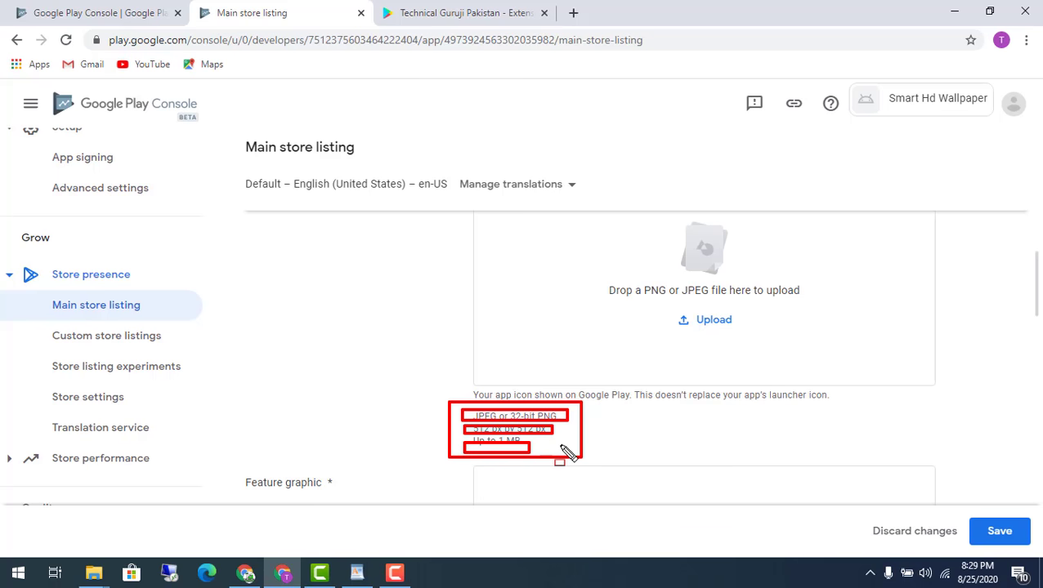
{"action": "key", "text": "Escape"}
Upload the ic_launcher-web image from the desktop's New folder as the app icon.
{"action": "scroll", "coordinate": [656, 446], "scroll_direction": "up", "scroll_amount": 1}
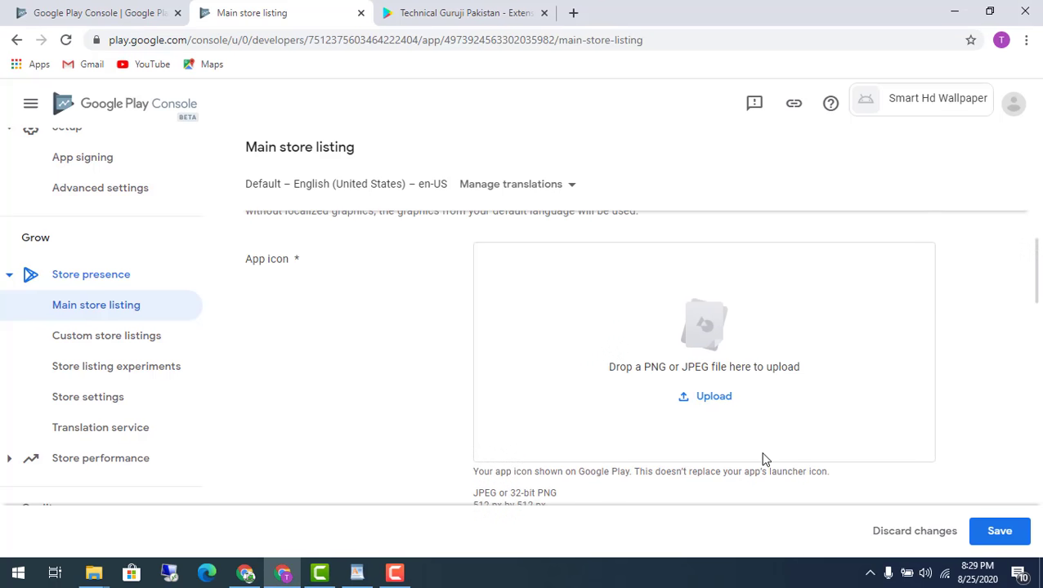
{"action": "left_click_drag", "start_coordinate": [660, 377], "coordinate": [745, 414]}
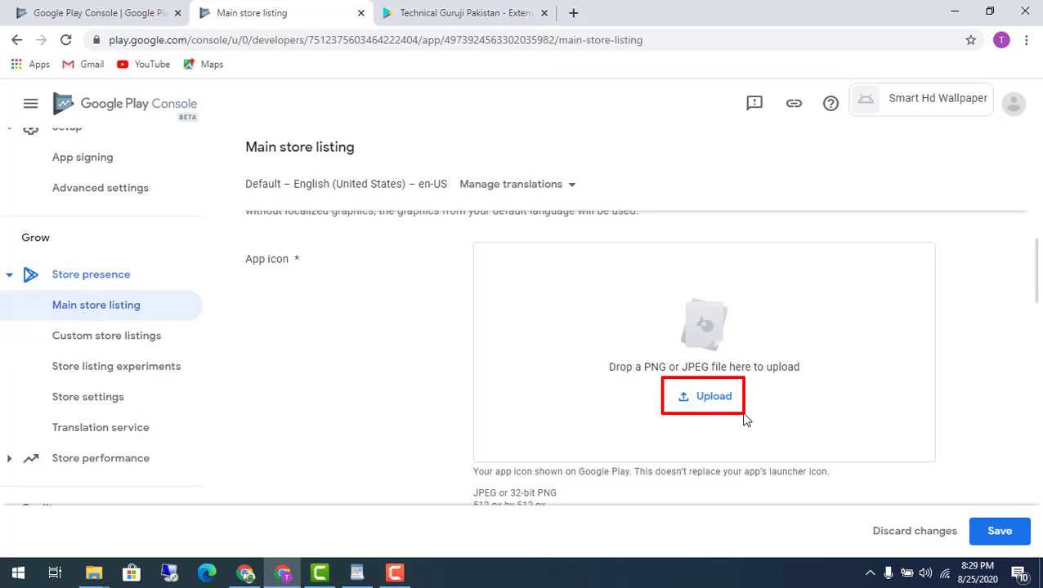
{"action": "key", "text": "Escape"}
{"action": "left_click", "coordinate": [702, 398]}
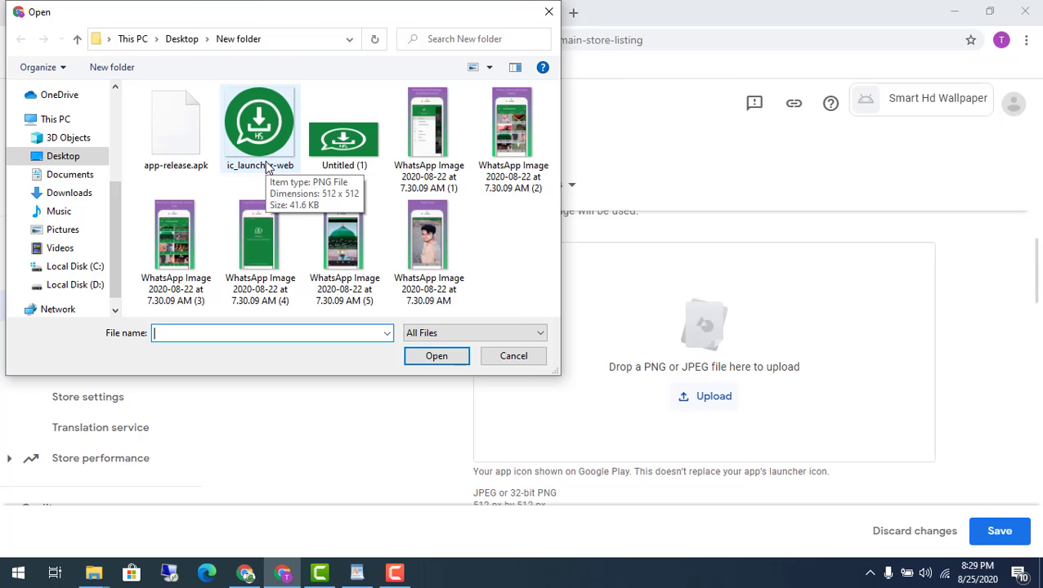
{"action": "left_click", "coordinate": [240, 146]}
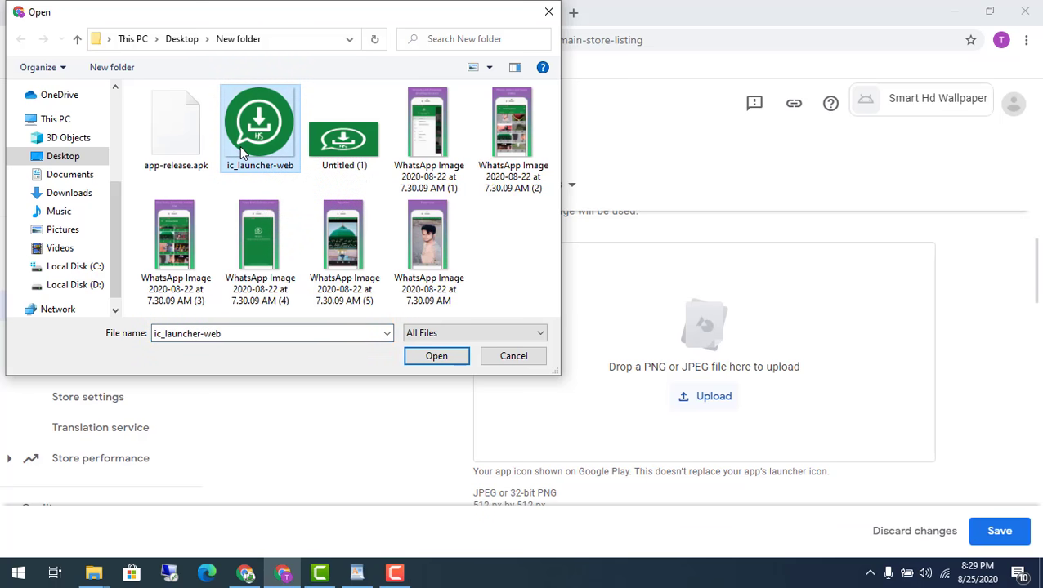
{"action": "left_click", "coordinate": [433, 356]}
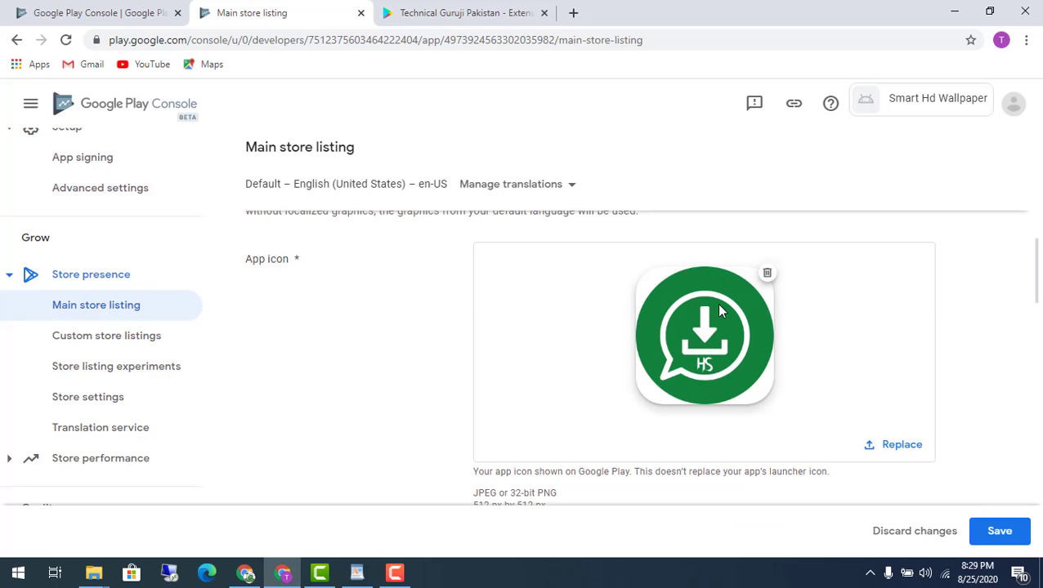
Upload the Untitled (1) image from the desktop's New folder as the feature graphic.
{"action": "scroll", "coordinate": [797, 389], "scroll_direction": "down", "scroll_amount": 3}
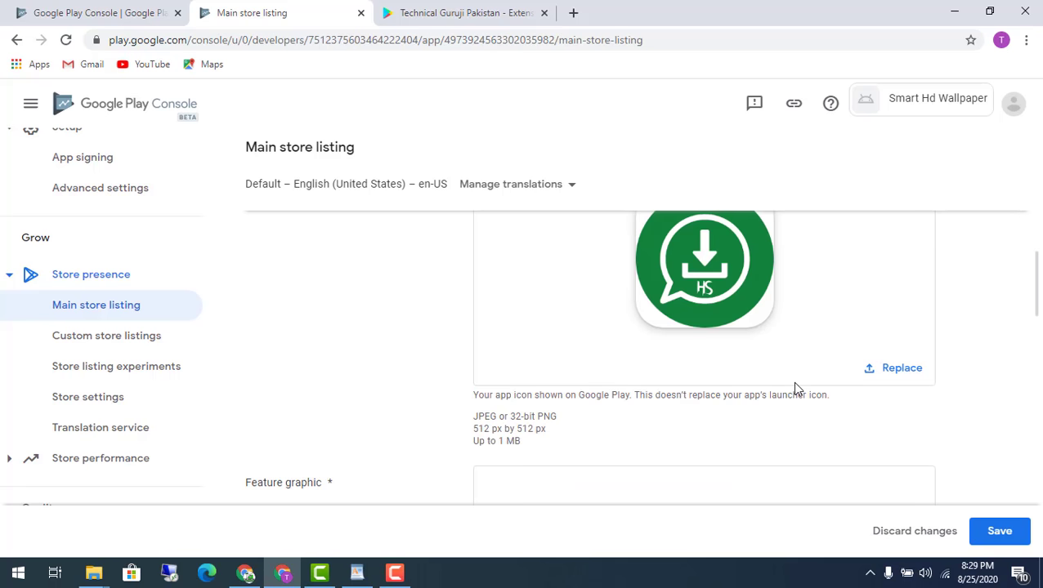
{"action": "scroll", "coordinate": [797, 389], "scroll_direction": "down", "scroll_amount": 1}
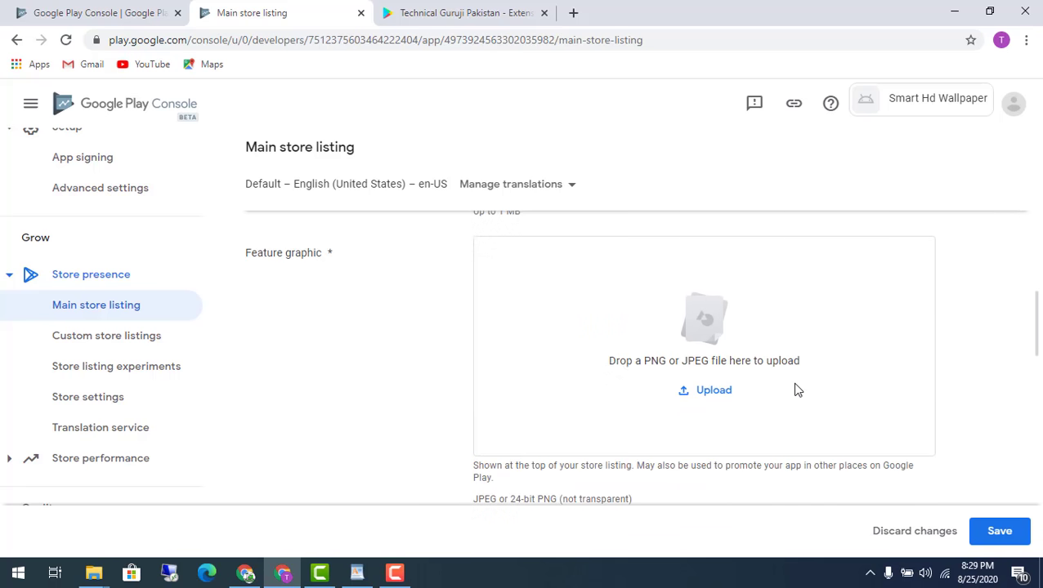
{"action": "scroll", "coordinate": [797, 390], "scroll_direction": "down", "scroll_amount": 1}
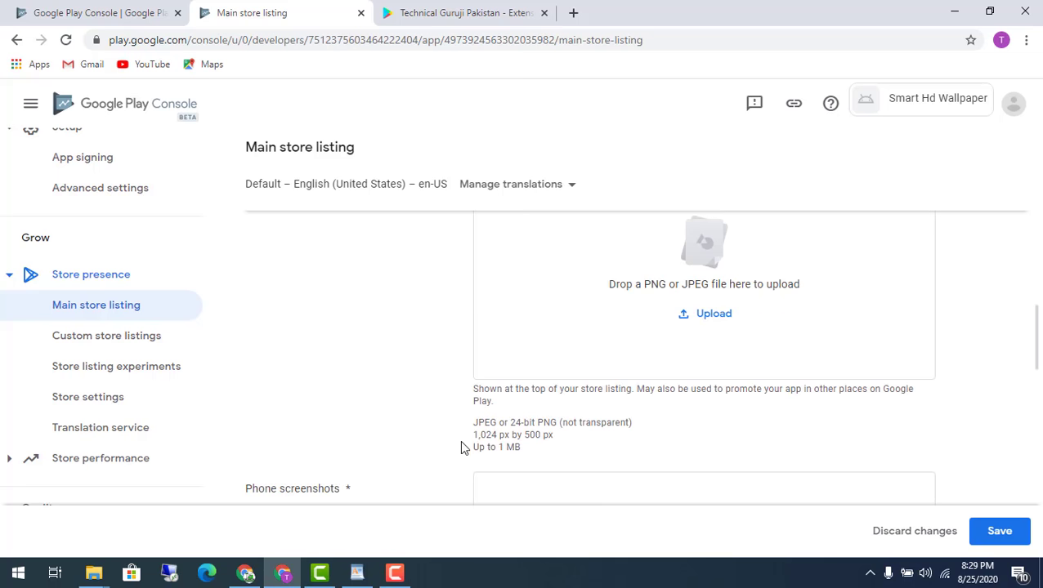
{"action": "triple_click", "coordinate": [527, 439]}
{"action": "left_click", "coordinate": [587, 448]}
{"action": "left_click_drag", "start_coordinate": [493, 454], "coordinate": [472, 425]}
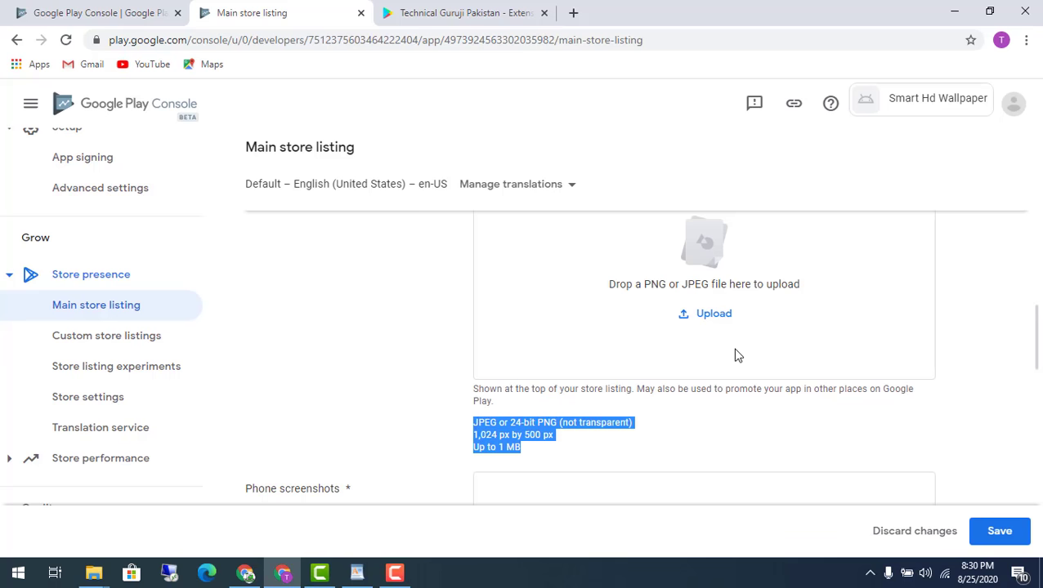
{"action": "scroll", "coordinate": [734, 354], "scroll_direction": "up", "scroll_amount": 1}
{"action": "left_click", "coordinate": [707, 391]}
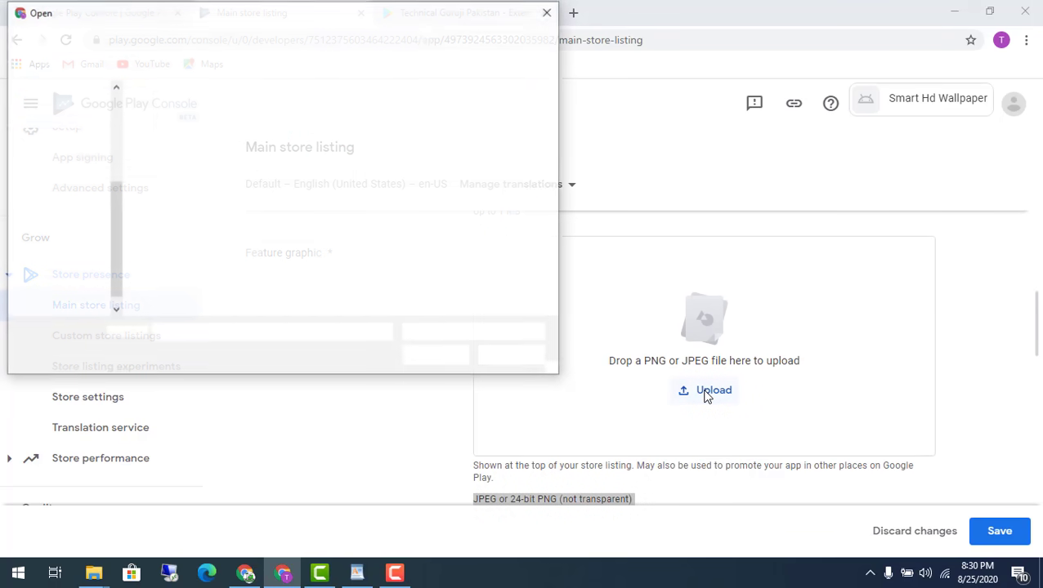
{"action": "left_click", "coordinate": [342, 142]}
{"action": "left_click", "coordinate": [416, 358]}
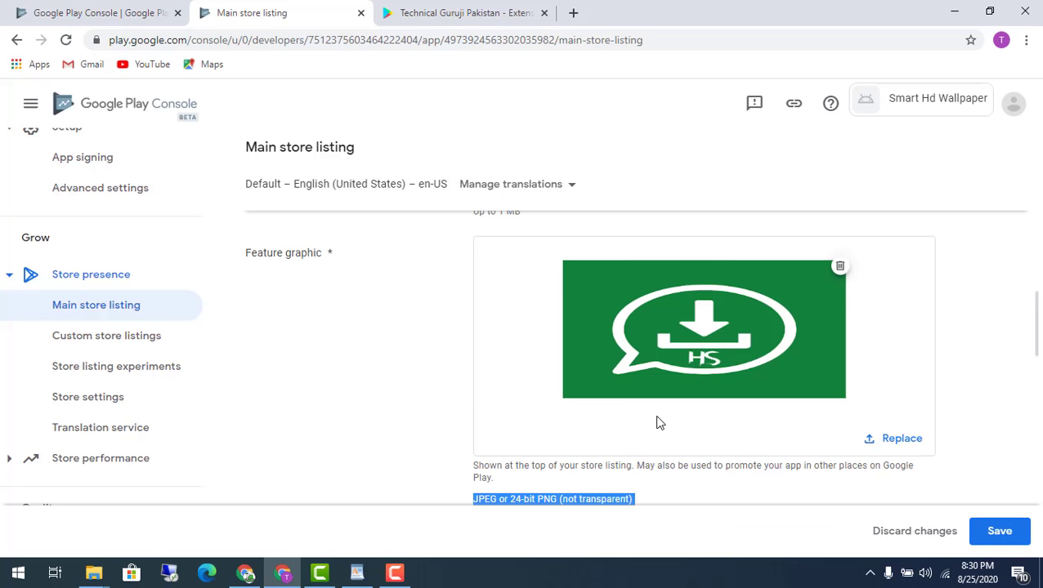
Examine the phone screenshot requirements for number, format, dimensions and file size, along with the 7-inch and 10-inch tablet screenshot sections.
{"action": "scroll", "coordinate": [658, 422], "scroll_direction": "down", "scroll_amount": 4}
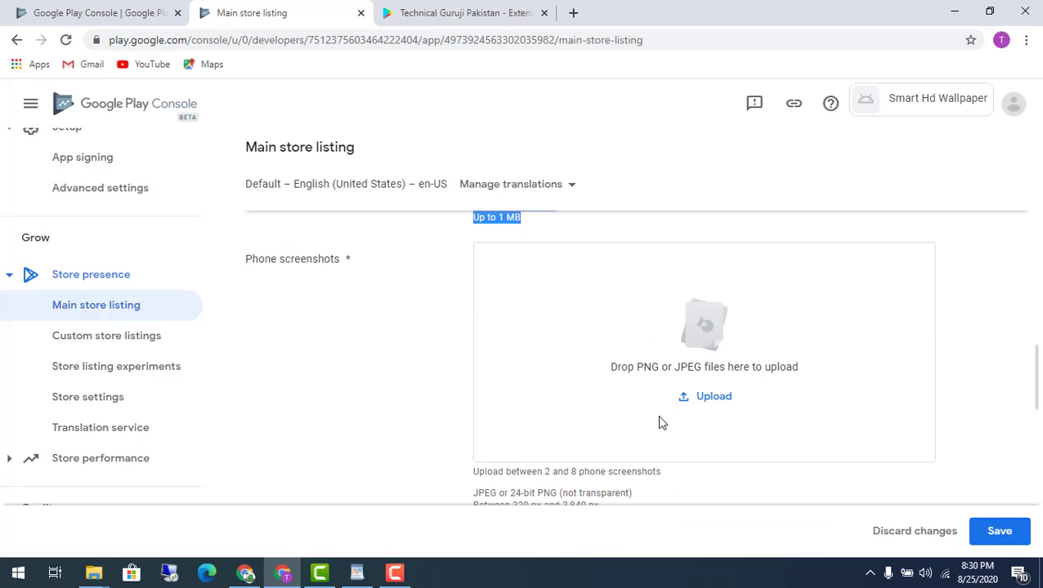
{"action": "scroll", "coordinate": [658, 422], "scroll_direction": "down", "scroll_amount": 1}
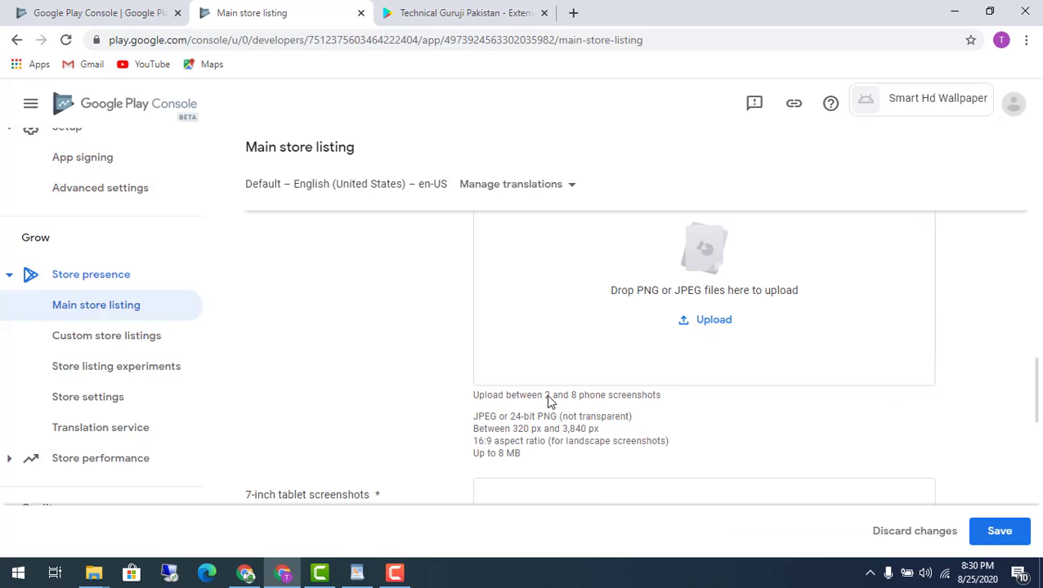
{"action": "left_click_drag", "start_coordinate": [547, 396], "coordinate": [541, 400]}
{"action": "left_click", "coordinate": [751, 428]}
{"action": "scroll", "coordinate": [752, 428], "scroll_direction": "up", "scroll_amount": 2}
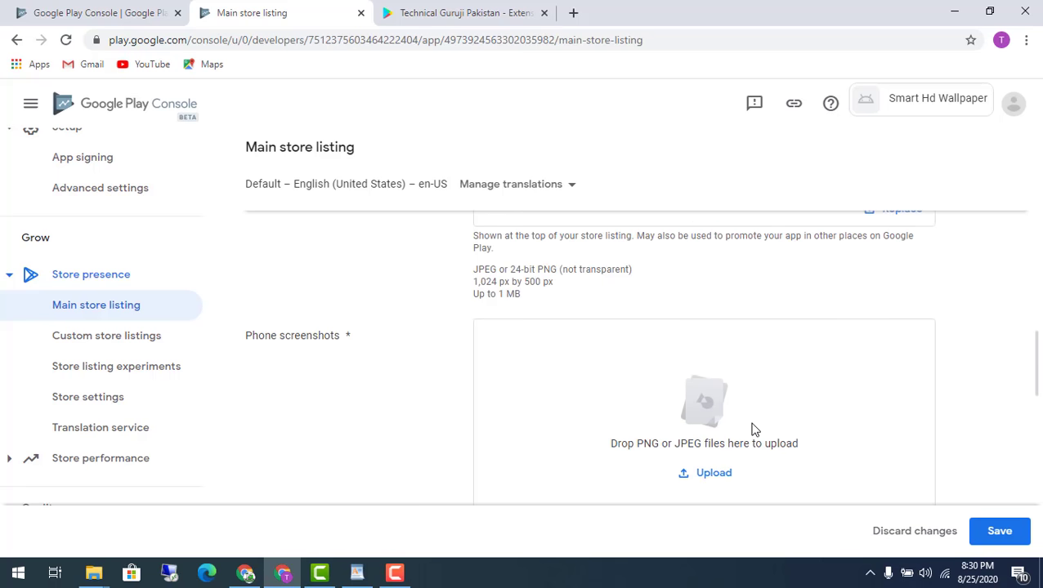
{"action": "scroll", "coordinate": [723, 424], "scroll_direction": "down", "scroll_amount": 1}
{"action": "left_click_drag", "start_coordinate": [311, 258], "coordinate": [356, 267]}
{"action": "left_click", "coordinate": [356, 268]}
{"action": "scroll", "coordinate": [357, 333], "scroll_direction": "down", "scroll_amount": 3}
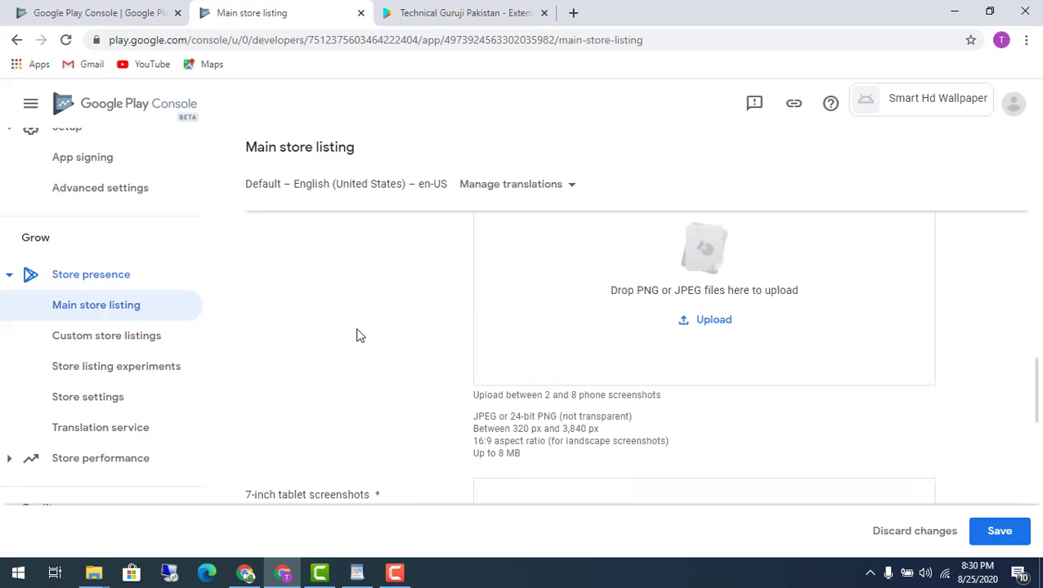
{"action": "scroll", "coordinate": [390, 359], "scroll_direction": "down", "scroll_amount": 3}
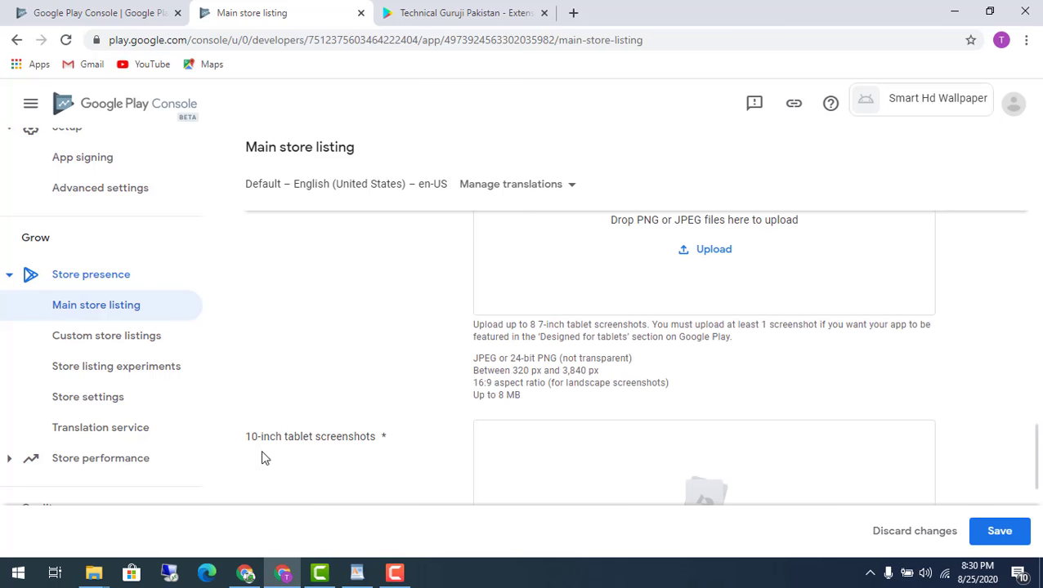
{"action": "scroll", "coordinate": [335, 442], "scroll_direction": "up", "scroll_amount": 10}
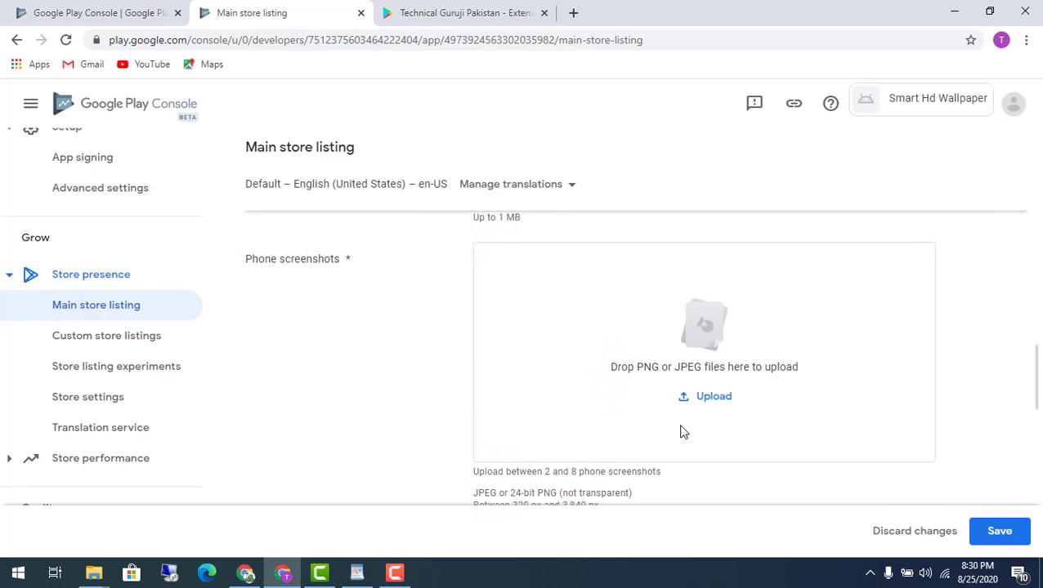
{"action": "scroll", "coordinate": [684, 432], "scroll_direction": "up", "scroll_amount": 1}
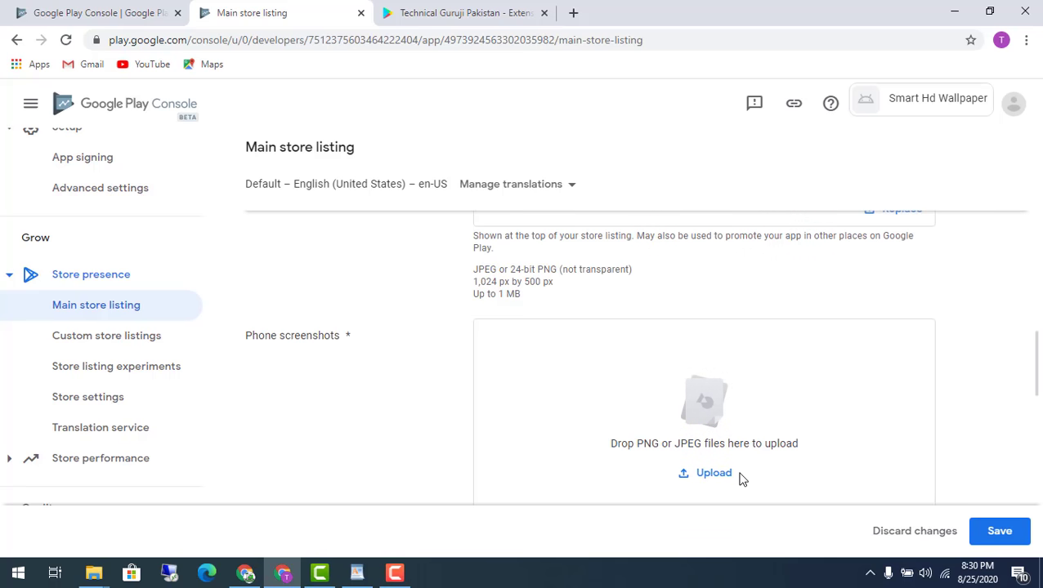
{"action": "scroll", "coordinate": [730, 480], "scroll_direction": "down", "scroll_amount": 1}
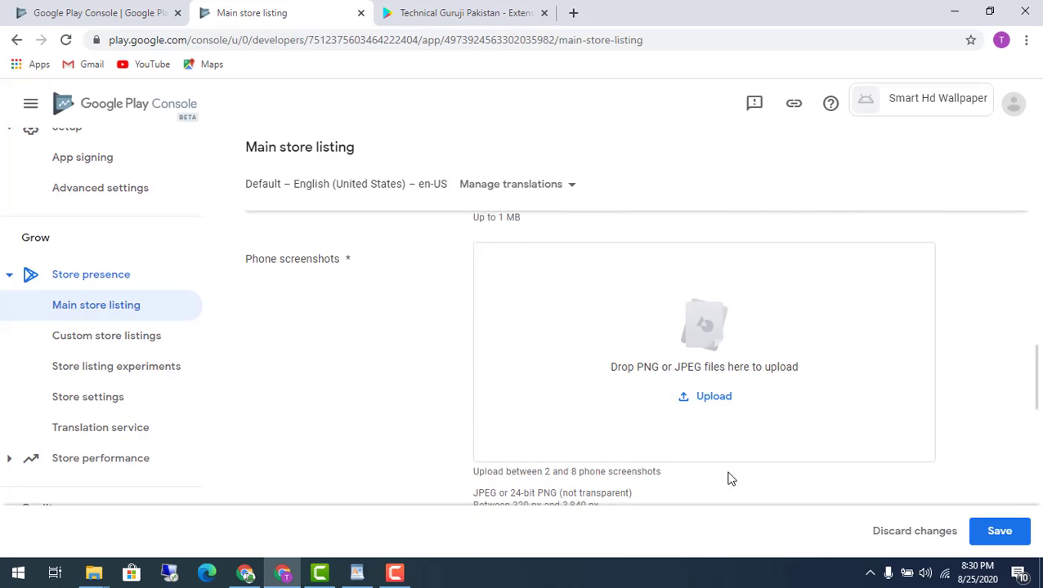
Upload the six WhatsApp Image 2020-08-22 files from the desktop's New folder as the phone screenshots.
{"action": "left_click", "coordinate": [718, 409]}
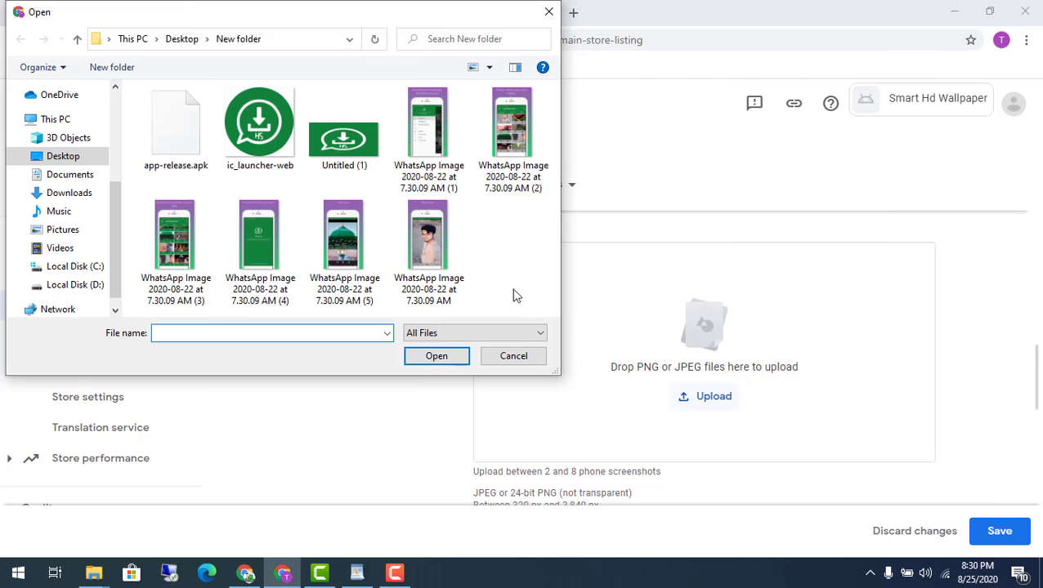
{"action": "left_click", "coordinate": [452, 163]}
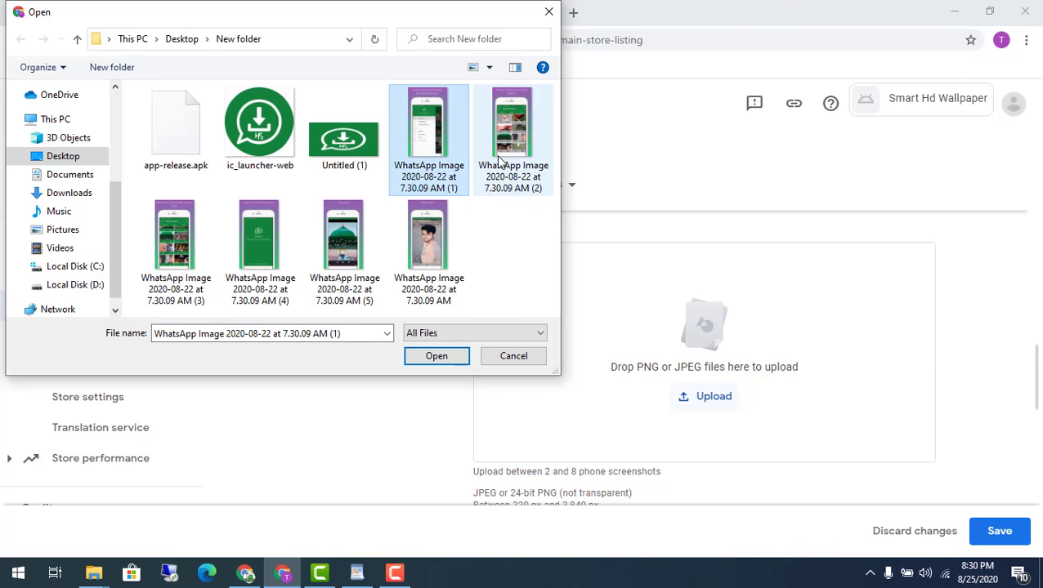
{"action": "left_click", "coordinate": [499, 160], "text": "ctrl"}
{"action": "left_click", "coordinate": [183, 245], "text": "ctrl"}
{"action": "left_click", "coordinate": [252, 246], "text": "ctrl"}
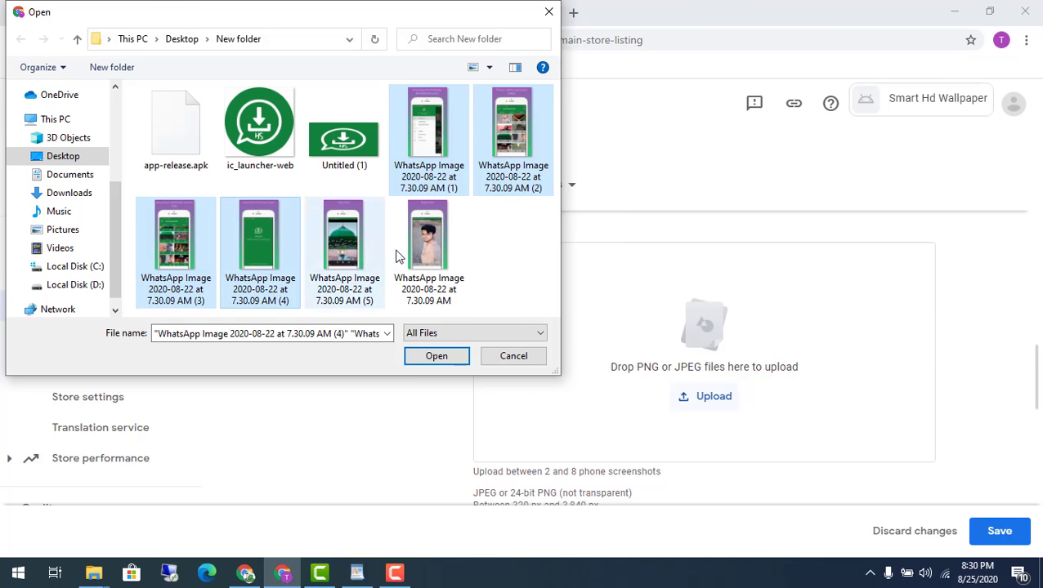
{"action": "left_click", "coordinate": [340, 253], "text": "ctrl"}
{"action": "left_click", "coordinate": [428, 270], "text": "ctrl"}
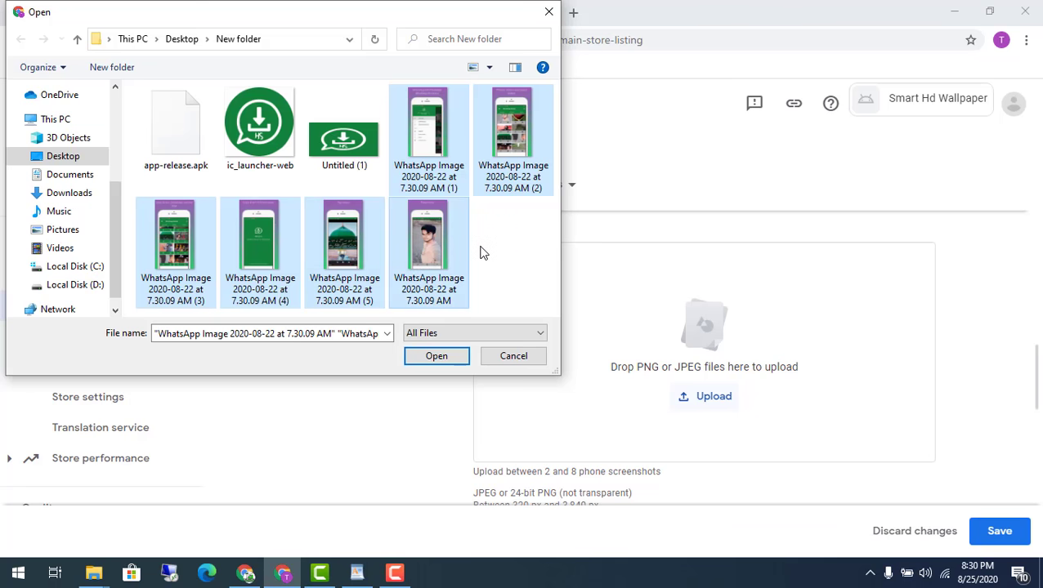
{"action": "left_click", "coordinate": [454, 357]}
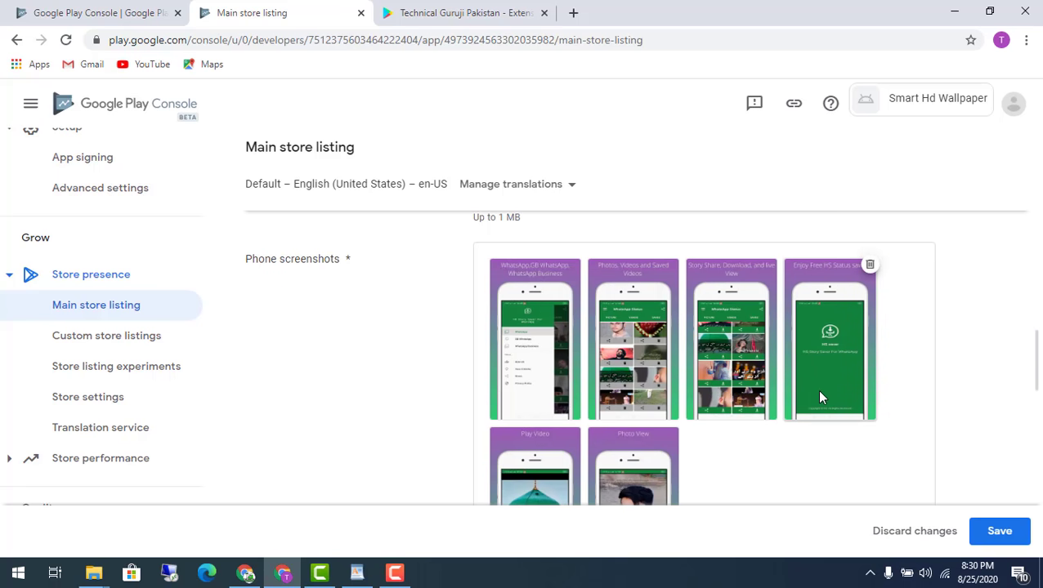
Examine the remaining tablet screenshot sections and the YouTube video field of the main store listing.
{"action": "scroll", "coordinate": [801, 394], "scroll_direction": "down", "scroll_amount": 5}
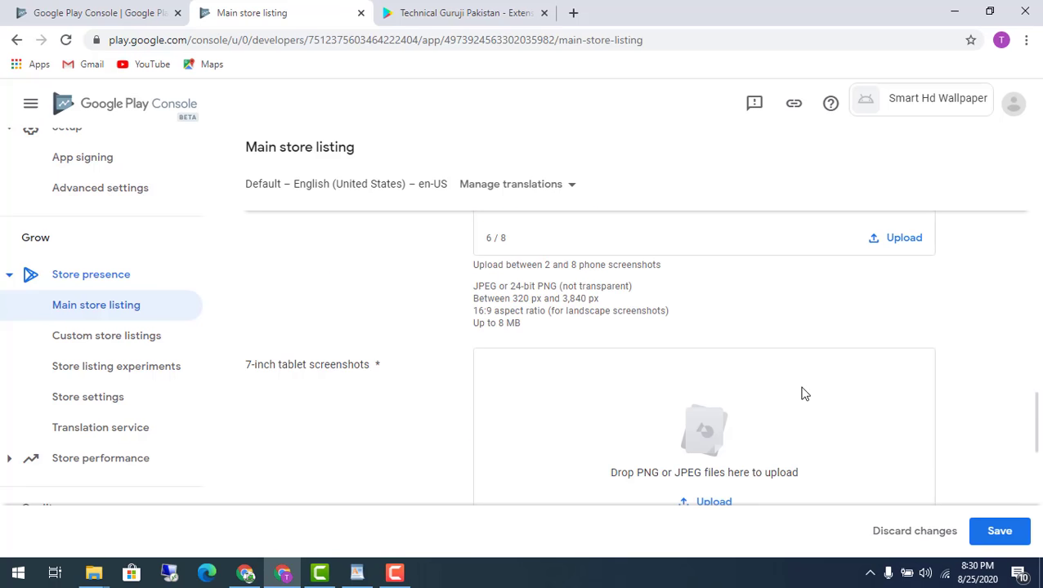
{"action": "scroll", "coordinate": [801, 394], "scroll_direction": "down", "scroll_amount": 6}
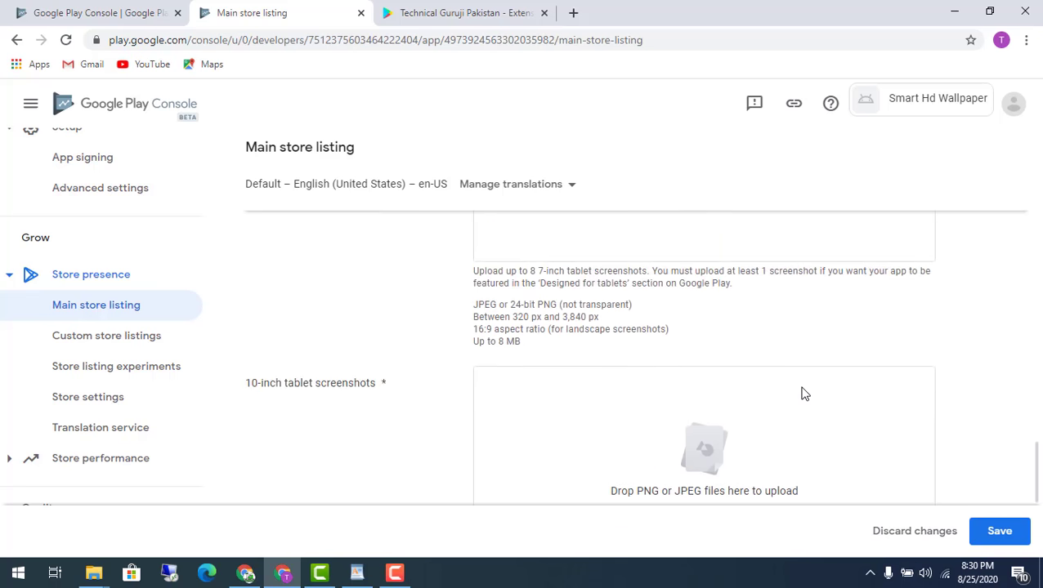
{"action": "scroll", "coordinate": [801, 394], "scroll_direction": "down", "scroll_amount": 4}
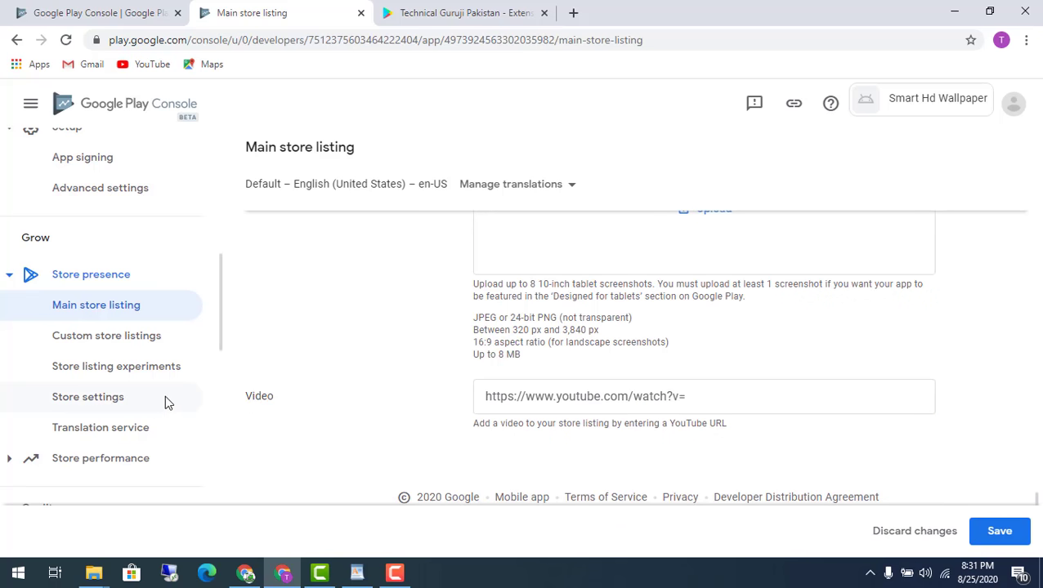
{"action": "left_click_drag", "start_coordinate": [239, 389], "coordinate": [280, 406]}
{"action": "mouse_move", "coordinate": [451, 363]}
{"action": "left_mouse_down"}
{"action": "mouse_move", "coordinate": [561, 400]}
{"action": "mouse_move", "coordinate": [971, 428]}
{"action": "mouse_move", "coordinate": [955, 431]}
{"action": "left_mouse_up"}
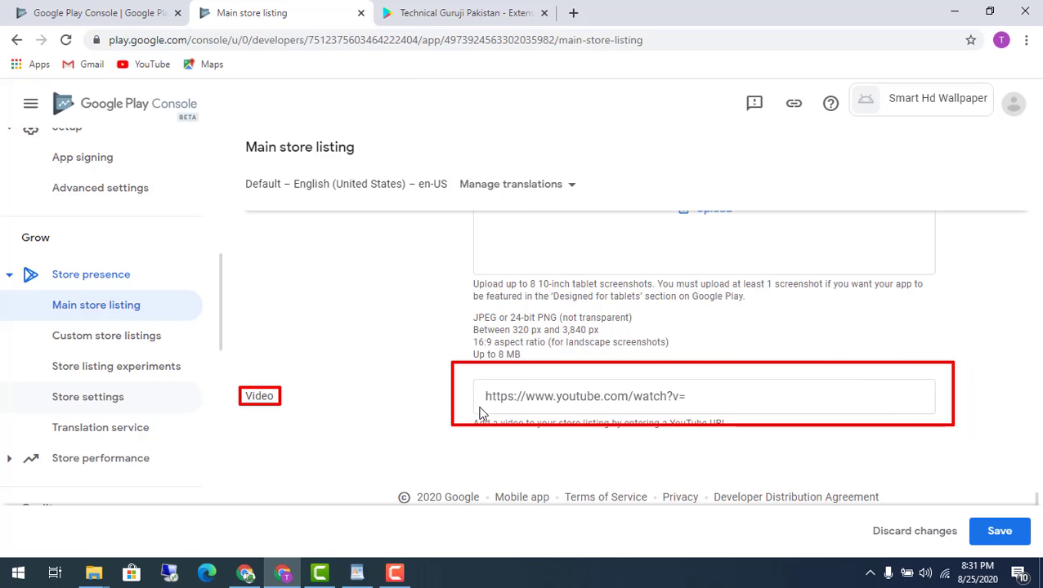
{"action": "mouse_move", "coordinate": [459, 375]}
{"action": "left_mouse_down"}
{"action": "mouse_move", "coordinate": [556, 397]}
{"action": "mouse_move", "coordinate": [952, 425]}
{"action": "mouse_move", "coordinate": [930, 417]}
{"action": "mouse_move", "coordinate": [938, 424]}
{"action": "left_mouse_up"}
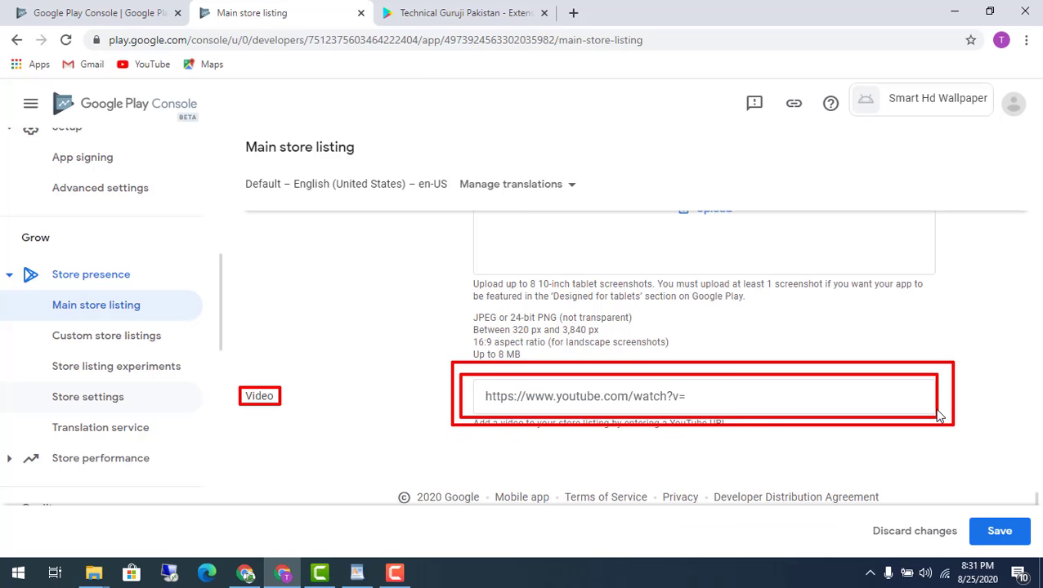
{"action": "key", "text": "Escape"}
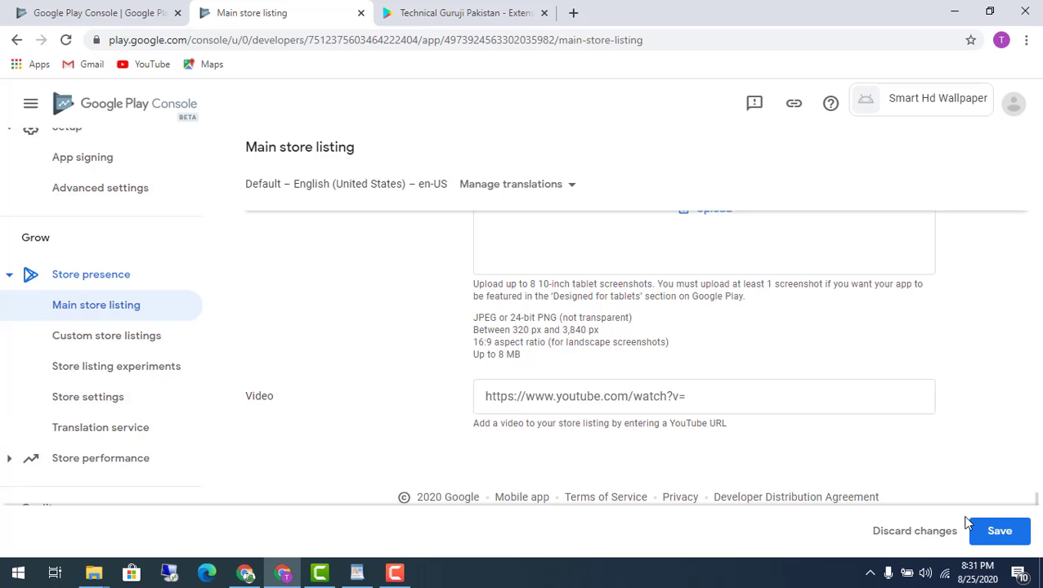
Save the main store listing and open the app's Store settings.
{"action": "left_click_drag", "start_coordinate": [964, 517], "coordinate": [1034, 547]}
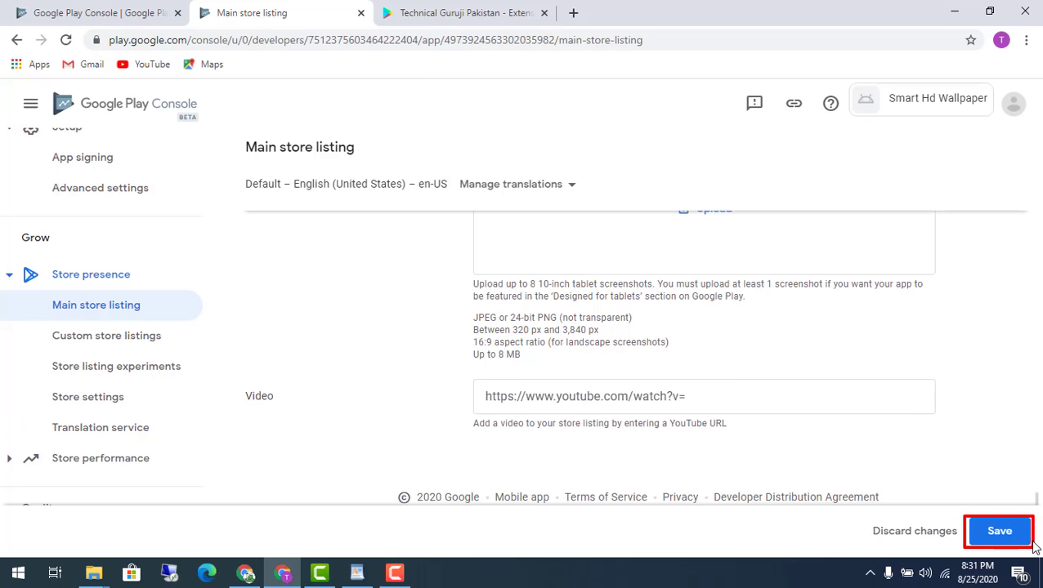
{"action": "left_click", "coordinate": [1020, 533]}
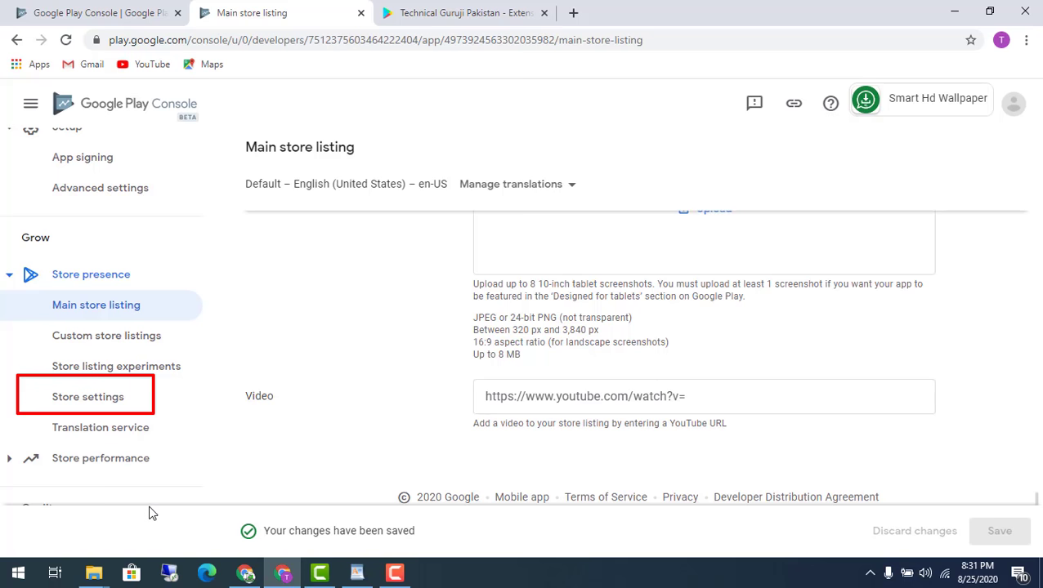
{"action": "left_click", "coordinate": [98, 401]}
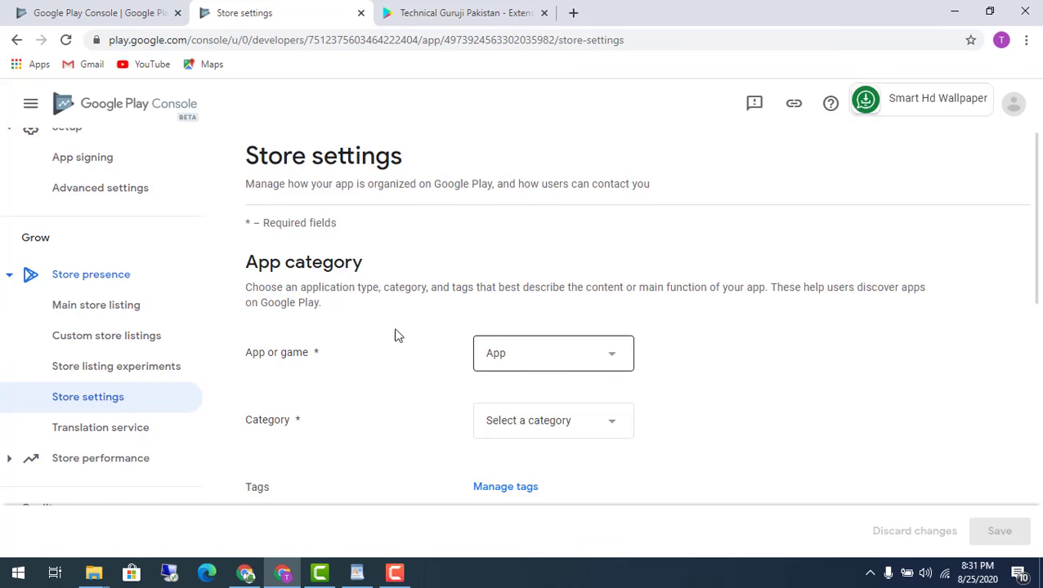
Set the application type under App category to App.
{"action": "mouse_move", "coordinate": [226, 342]}
{"action": "left_mouse_down"}
{"action": "mouse_move", "coordinate": [428, 368]}
{"action": "mouse_move", "coordinate": [663, 372]}
{"action": "left_mouse_up"}
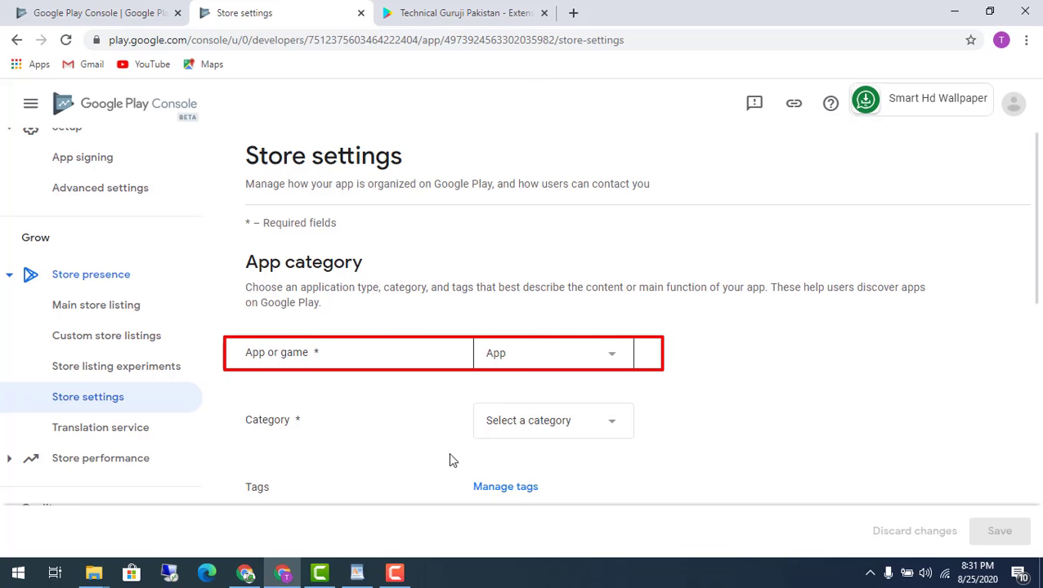
{"action": "mouse_move", "coordinate": [211, 401]}
{"action": "left_mouse_down"}
{"action": "mouse_move", "coordinate": [661, 445]}
{"action": "mouse_move", "coordinate": [646, 442]}
{"action": "left_mouse_up"}
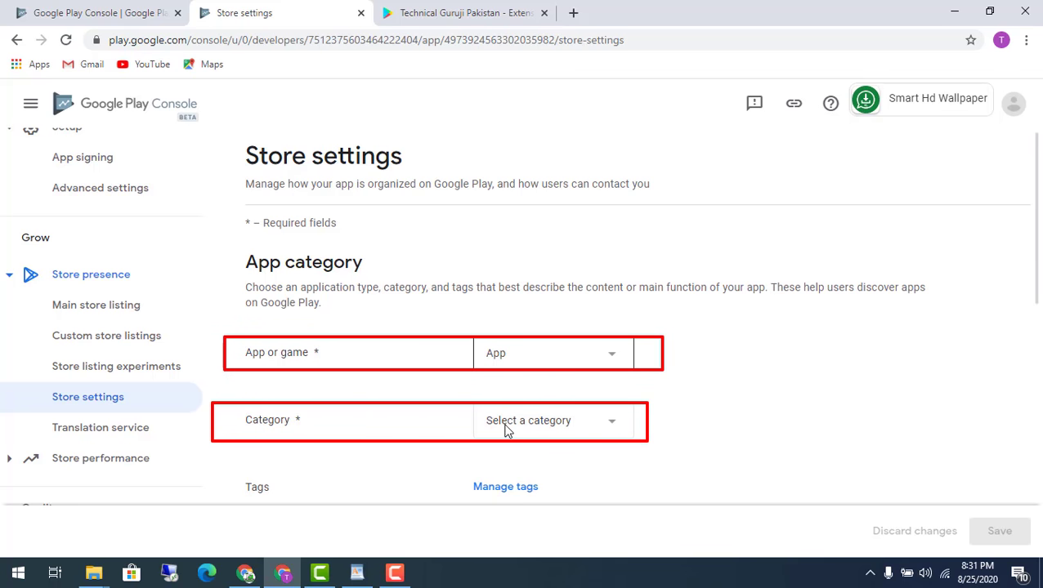
{"action": "key", "text": "Escape"}
{"action": "left_click", "coordinate": [502, 361]}
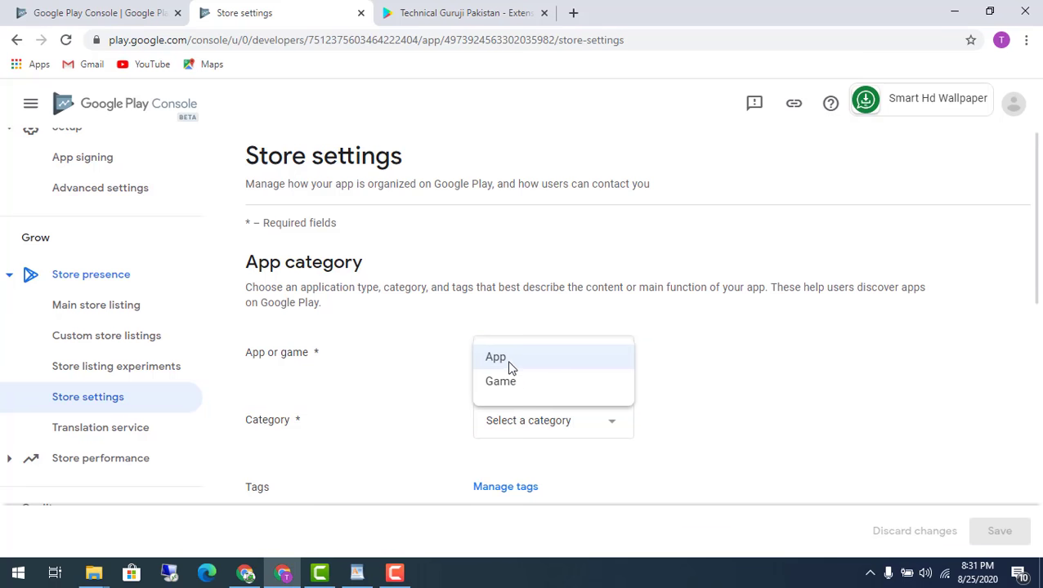
{"action": "left_click", "coordinate": [561, 370]}
Set the app's category to Social under App category.
{"action": "scroll", "coordinate": [656, 372], "scroll_direction": "down", "scroll_amount": 2}
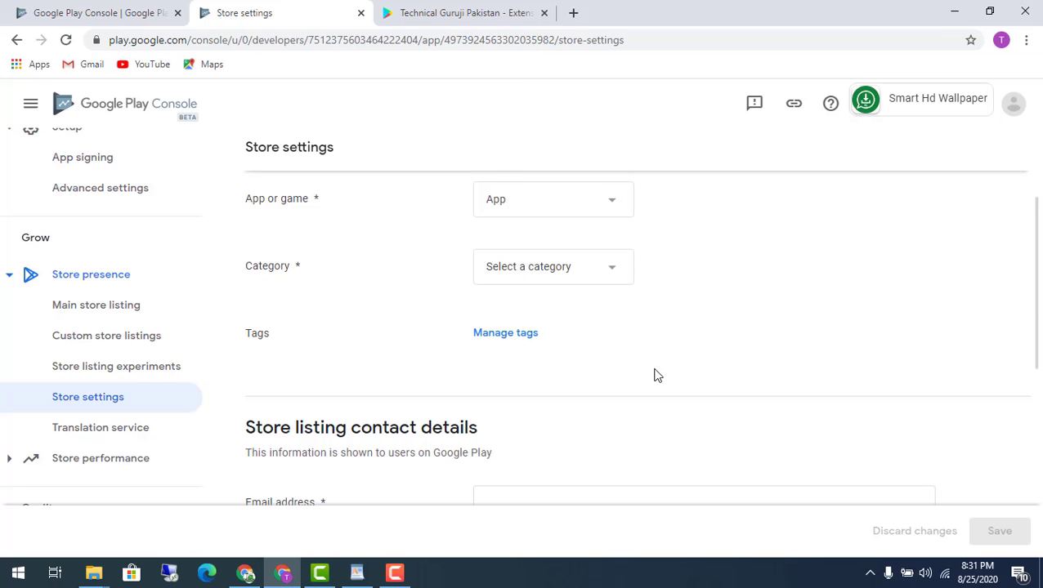
{"action": "left_click", "coordinate": [559, 273]}
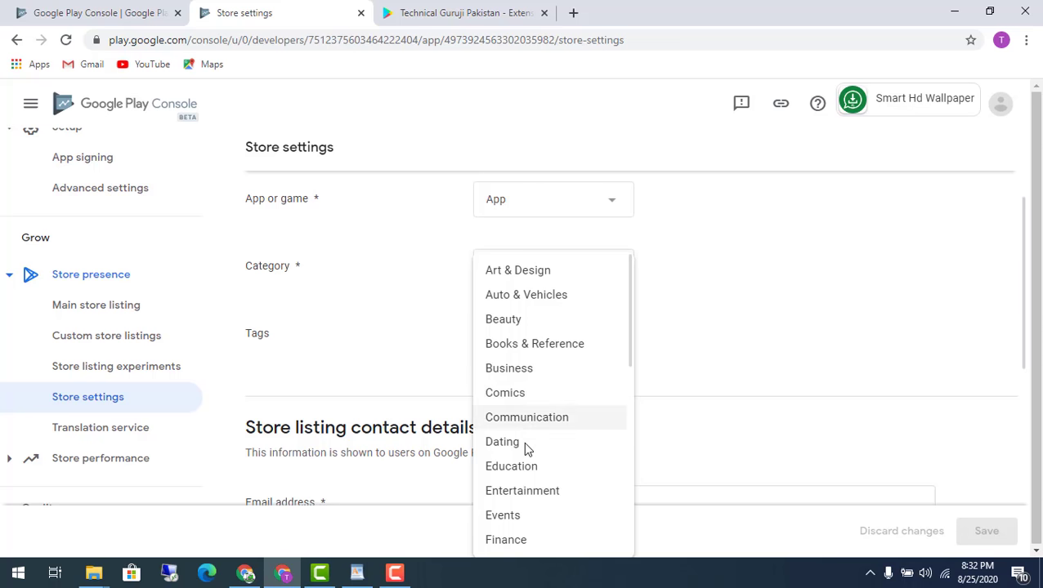
{"action": "scroll", "coordinate": [571, 442], "scroll_direction": "down", "scroll_amount": 1}
{"action": "scroll", "coordinate": [570, 442], "scroll_direction": "down", "scroll_amount": 3}
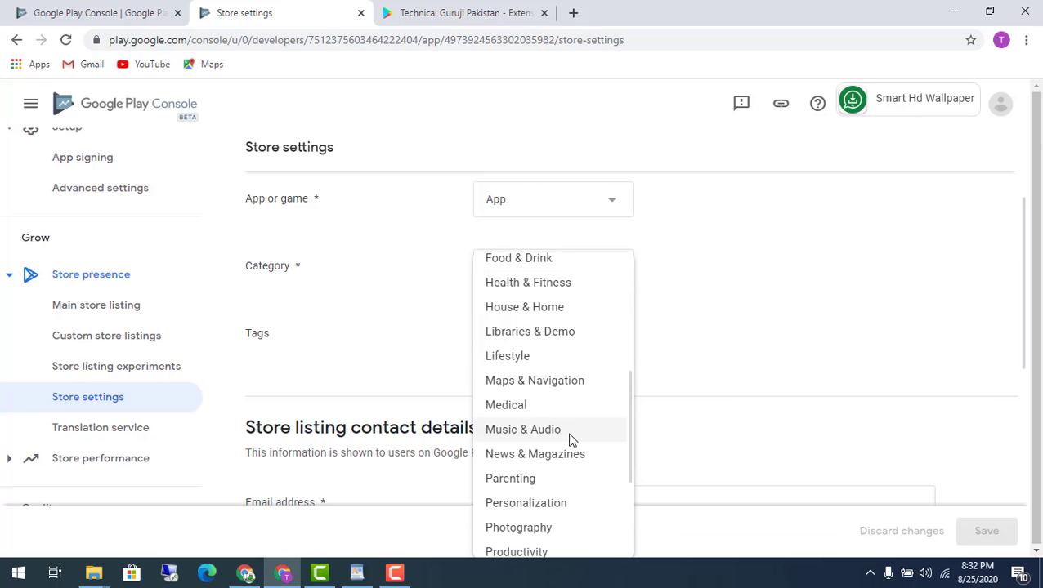
{"action": "scroll", "coordinate": [565, 443], "scroll_direction": "down", "scroll_amount": 3}
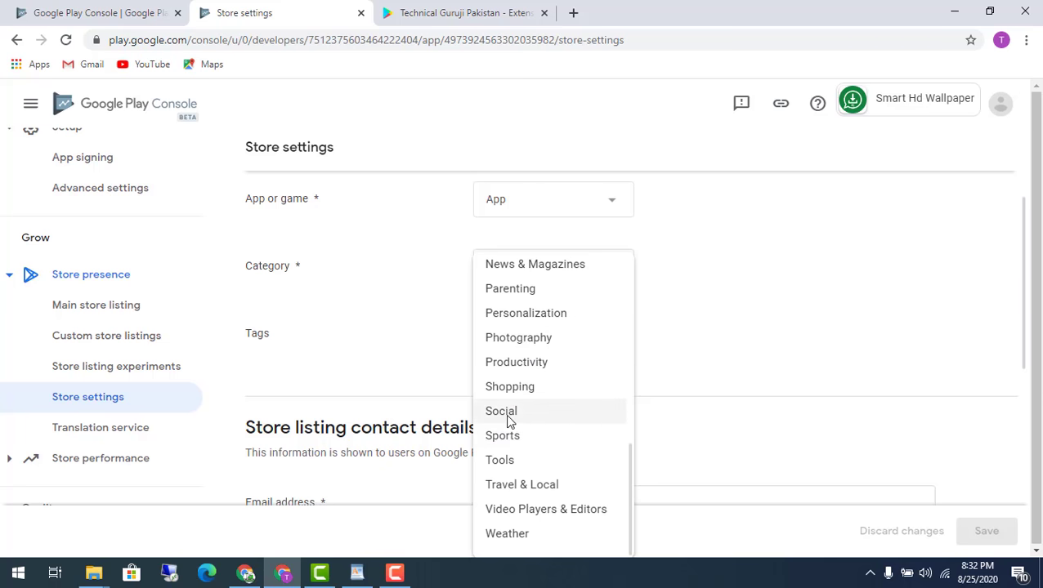
{"action": "left_click", "coordinate": [509, 415]}
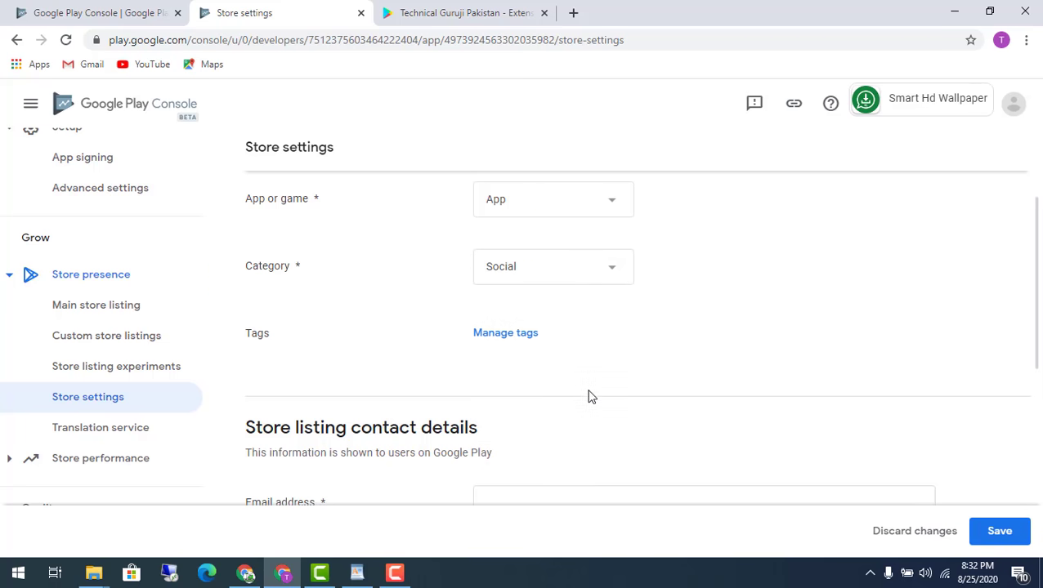
Copy the contact e-mail from the WordPad document into the Email address field of the store listing contact details.
{"action": "scroll", "coordinate": [590, 392], "scroll_direction": "down", "scroll_amount": 2}
{"action": "left_click", "coordinate": [592, 358]}
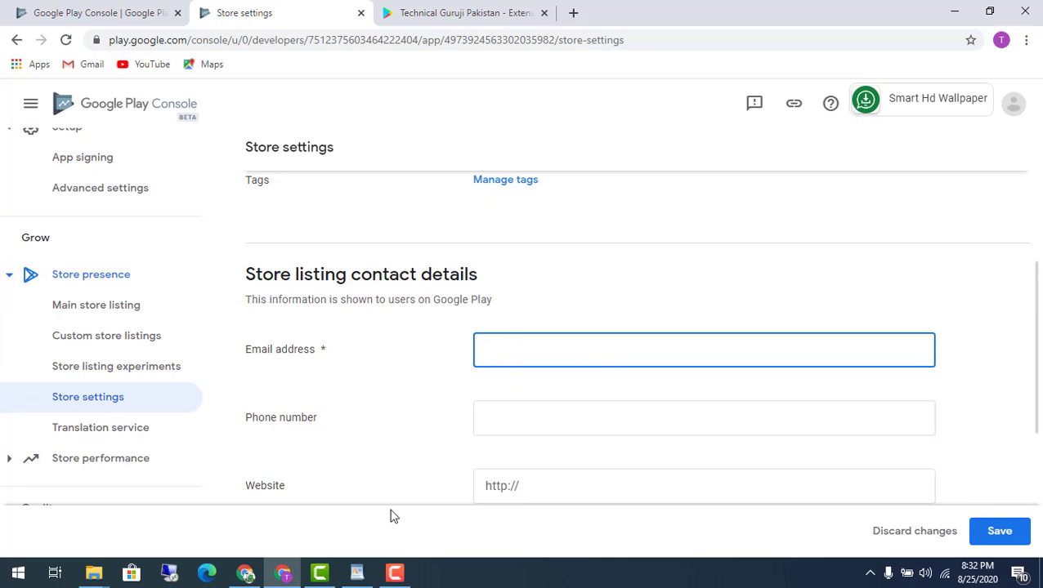
{"action": "left_click", "coordinate": [357, 573]}
{"action": "scroll", "coordinate": [437, 385], "scroll_direction": "down", "scroll_amount": 1}
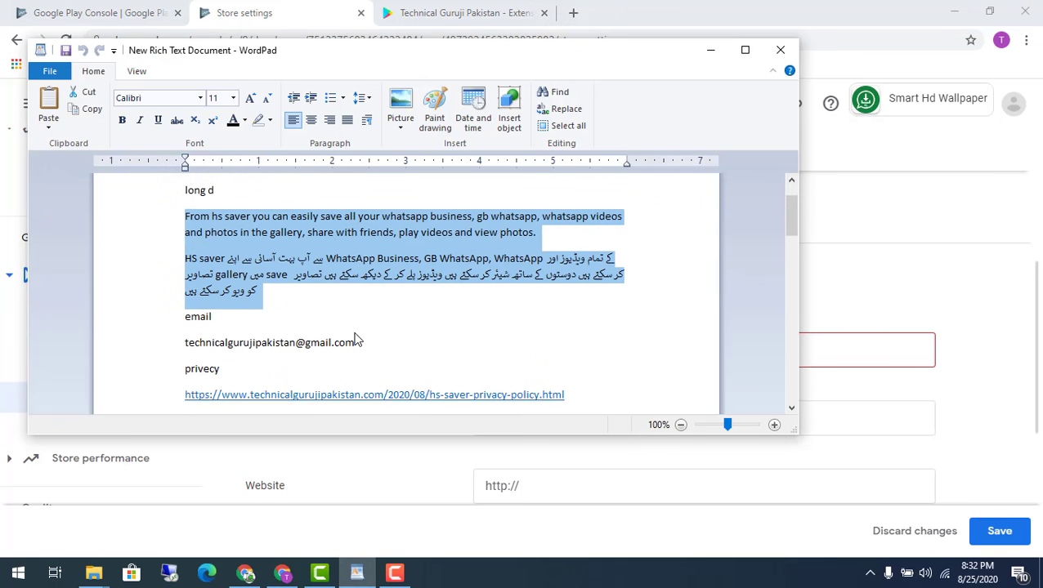
{"action": "scroll", "coordinate": [356, 392], "scroll_direction": "up", "scroll_amount": 1}
{"action": "left_click_drag", "start_coordinate": [355, 397], "coordinate": [187, 403]}
{"action": "key", "text": "ctrl+c"}
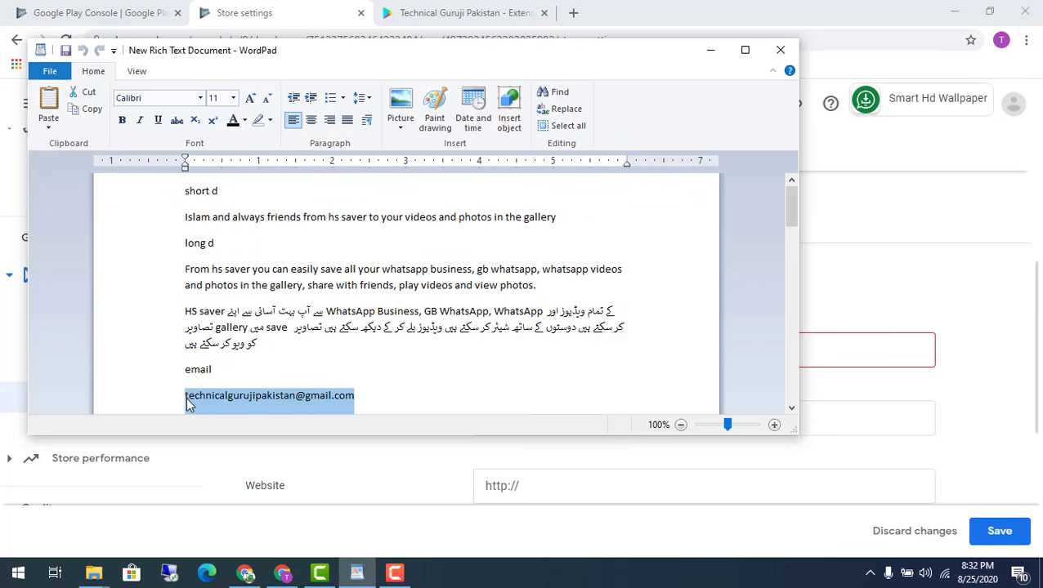
{"action": "left_click", "coordinate": [833, 372]}
{"action": "key", "text": "ctrl+v"}
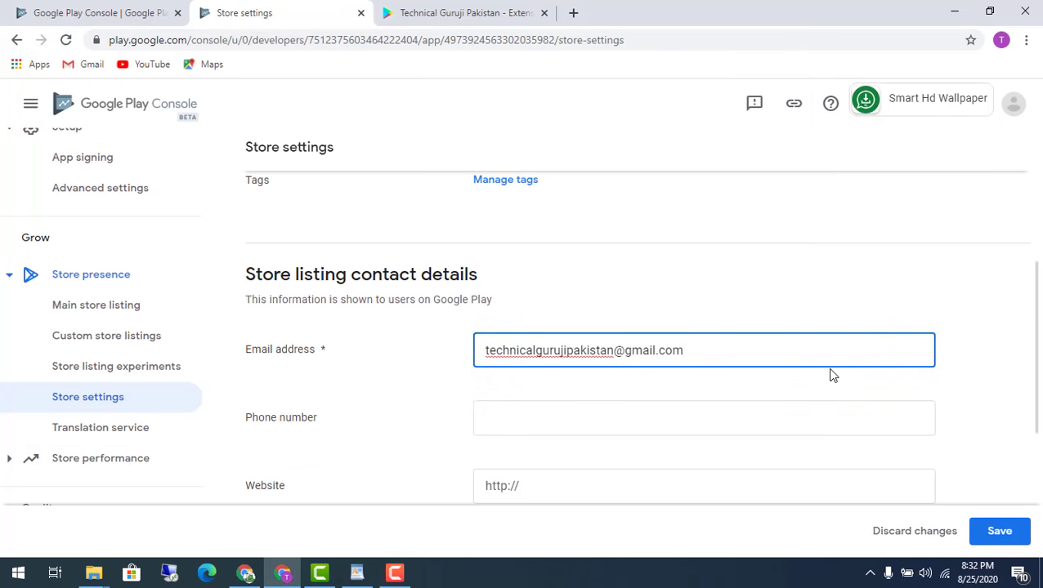
Leave the optional phone number and website blank and save the store settings.
{"action": "scroll", "coordinate": [833, 374], "scroll_direction": "down", "scroll_amount": 1}
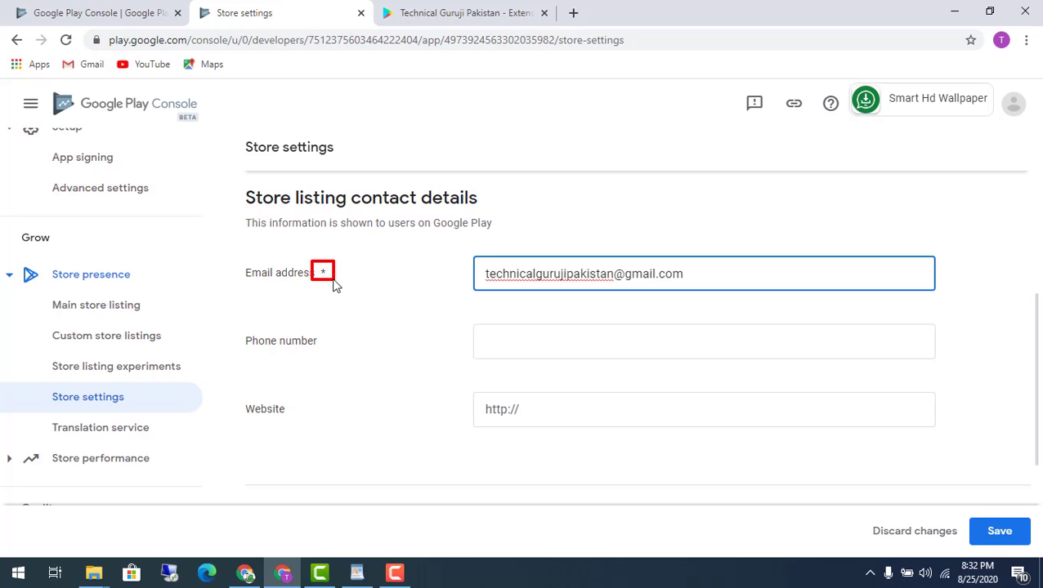
{"action": "left_click_drag", "start_coordinate": [222, 259], "coordinate": [310, 286]}
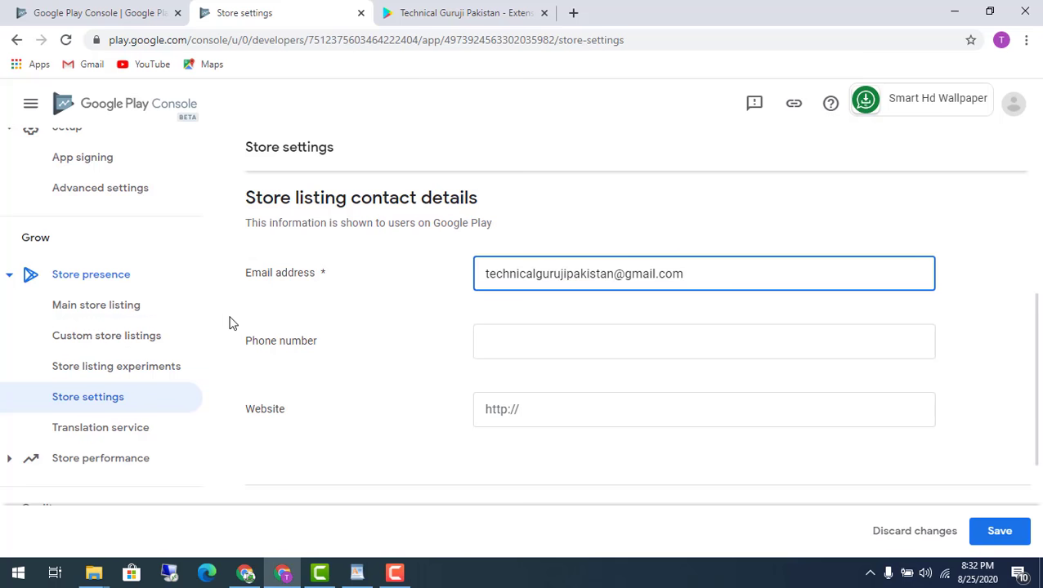
{"action": "left_click_drag", "start_coordinate": [230, 324], "coordinate": [456, 341]}
{"action": "left_click", "coordinate": [416, 337]}
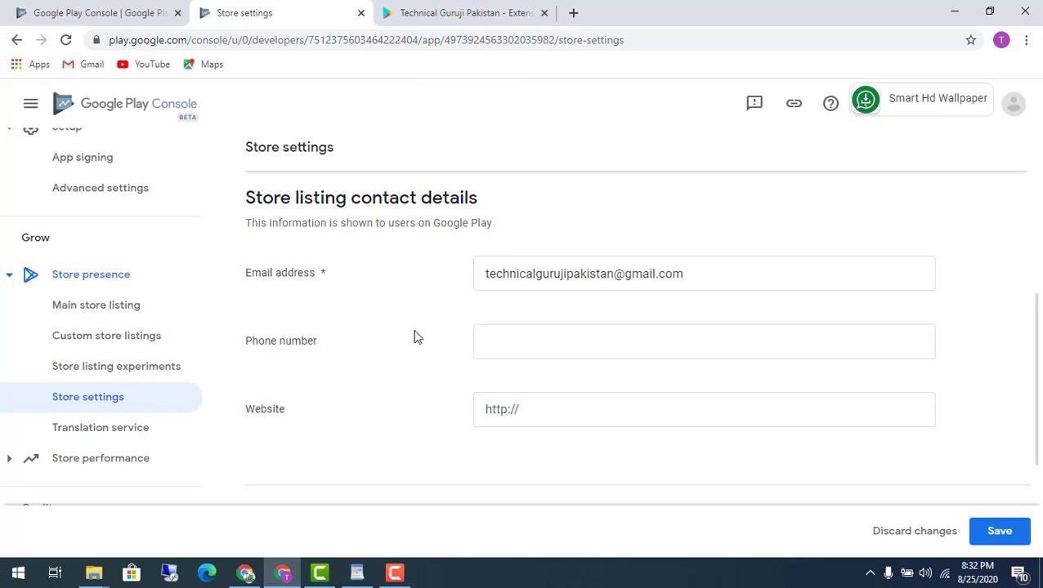
{"action": "mouse_move", "coordinate": [242, 389]}
{"action": "left_mouse_down"}
{"action": "mouse_move", "coordinate": [254, 418]}
{"action": "mouse_move", "coordinate": [945, 438]}
{"action": "left_mouse_up"}
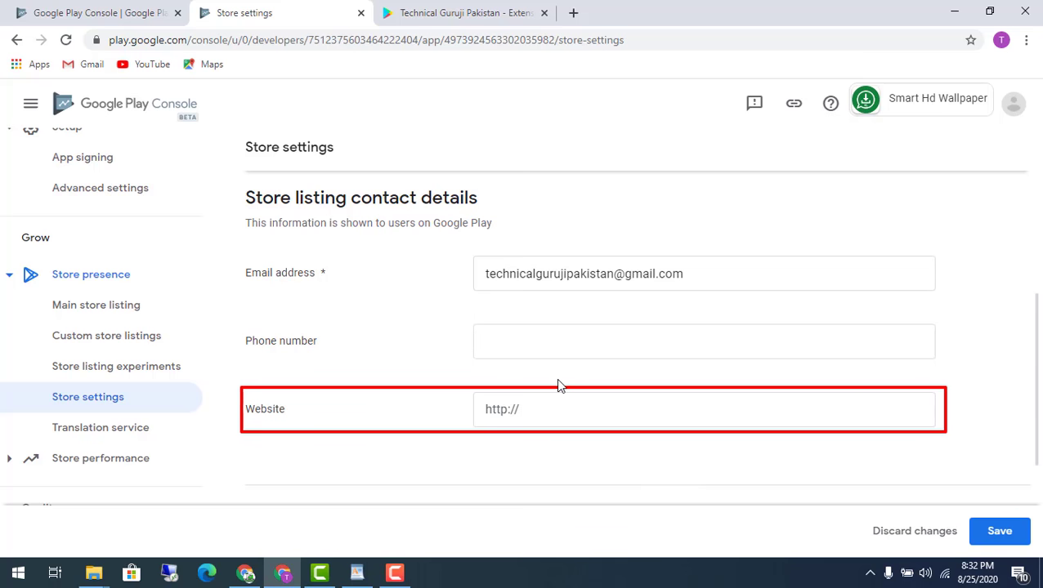
{"action": "left_click_drag", "start_coordinate": [964, 500], "coordinate": [1031, 555]}
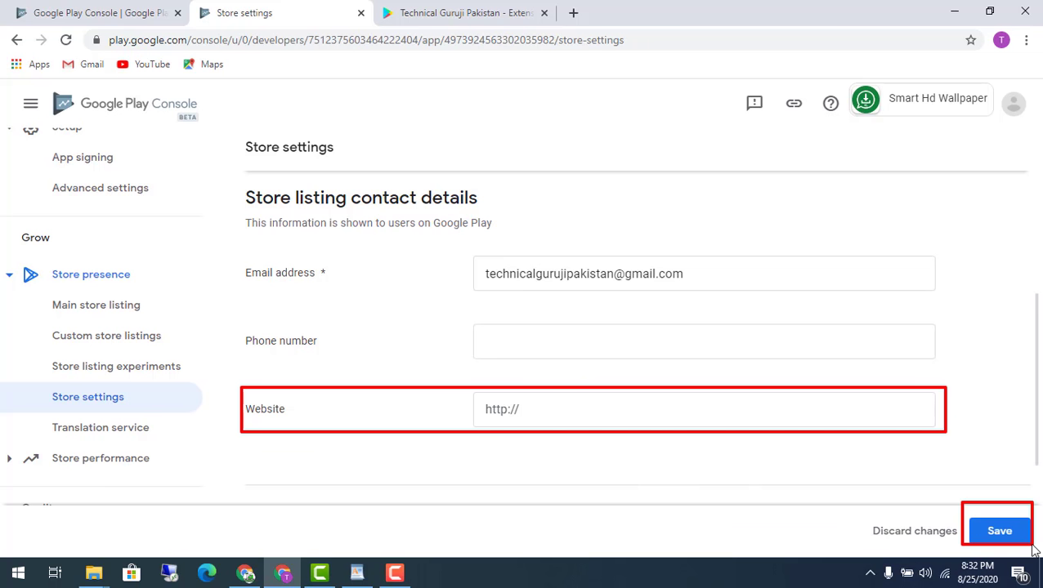
{"action": "left_click", "coordinate": [1014, 533]}
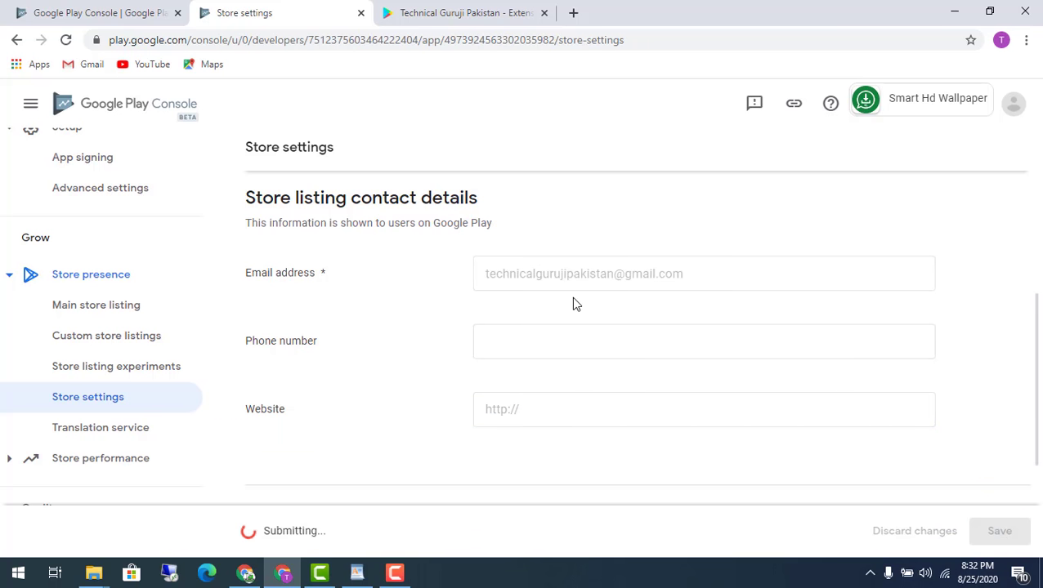
Turn off advertising the app outside of Google Play under External marketing and save the change.
{"action": "scroll", "coordinate": [573, 297], "scroll_direction": "down", "scroll_amount": 1}
{"action": "scroll", "coordinate": [574, 304], "scroll_direction": "down", "scroll_amount": 2}
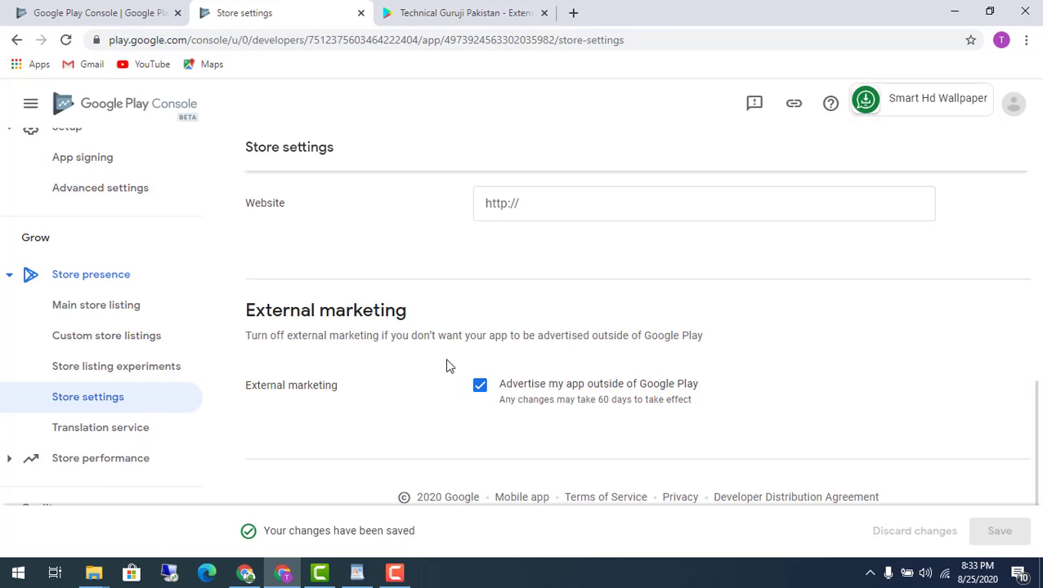
{"action": "mouse_move", "coordinate": [447, 358]}
{"action": "left_mouse_down"}
{"action": "mouse_move", "coordinate": [547, 419]}
{"action": "mouse_move", "coordinate": [720, 425]}
{"action": "left_mouse_up"}
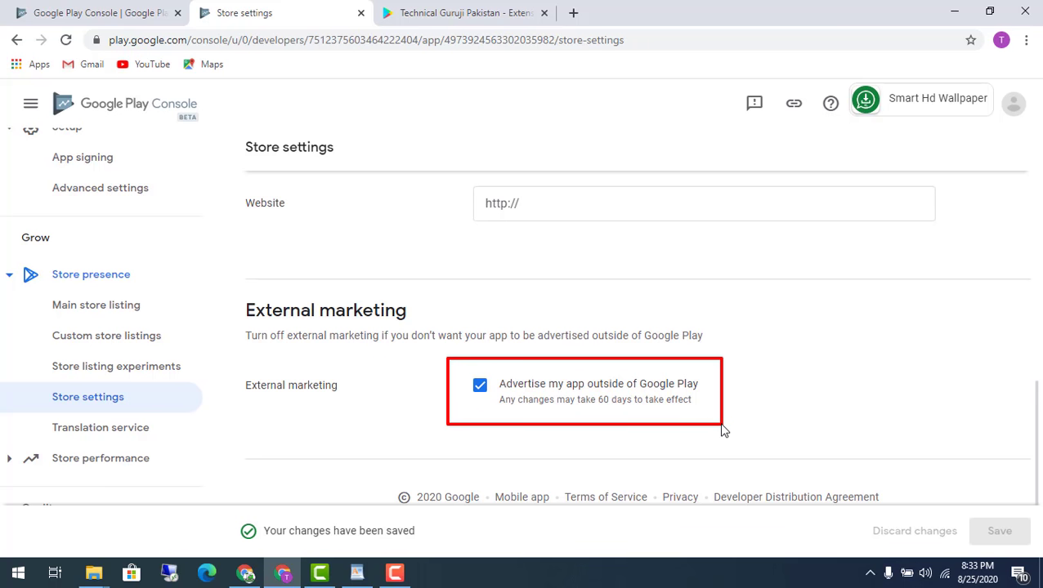
{"action": "left_click", "coordinate": [479, 385]}
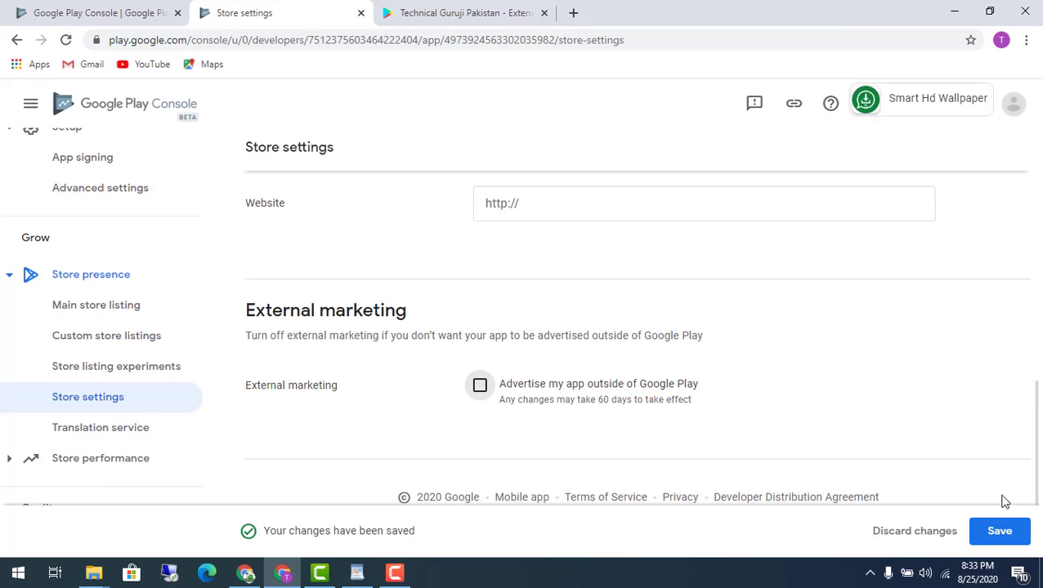
{"action": "left_click", "coordinate": [1001, 539]}
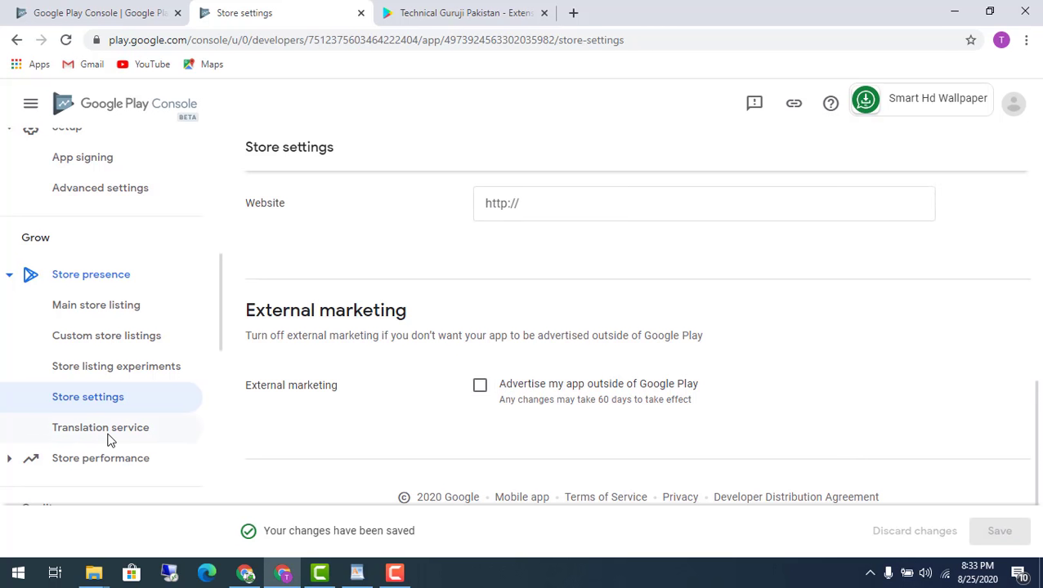
Open the app's Dashboard and examine the First steps checklist under Initial setup.
{"action": "scroll", "coordinate": [107, 420], "scroll_direction": "up", "scroll_amount": 6}
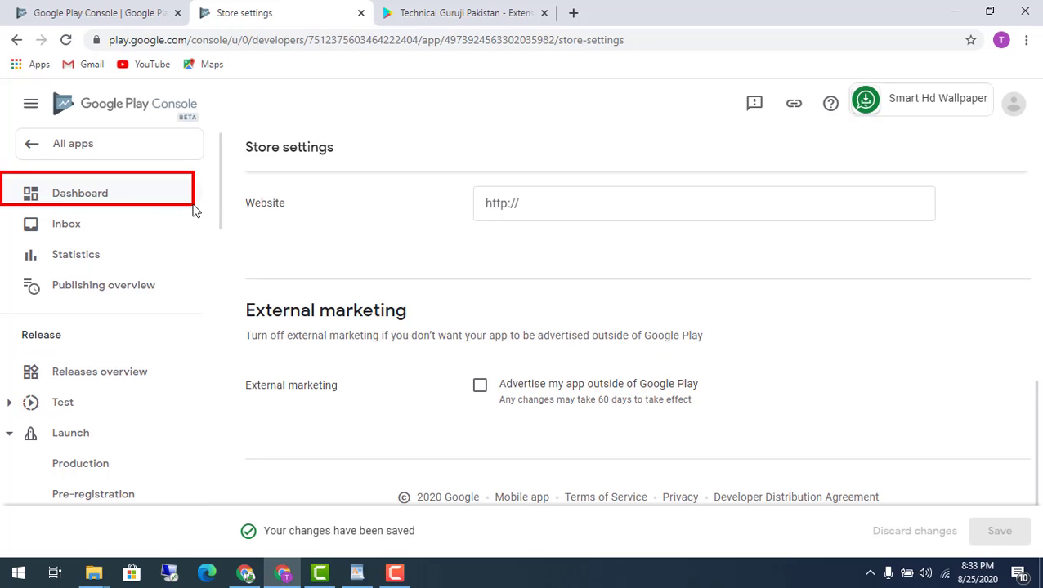
{"action": "left_click", "coordinate": [139, 189]}
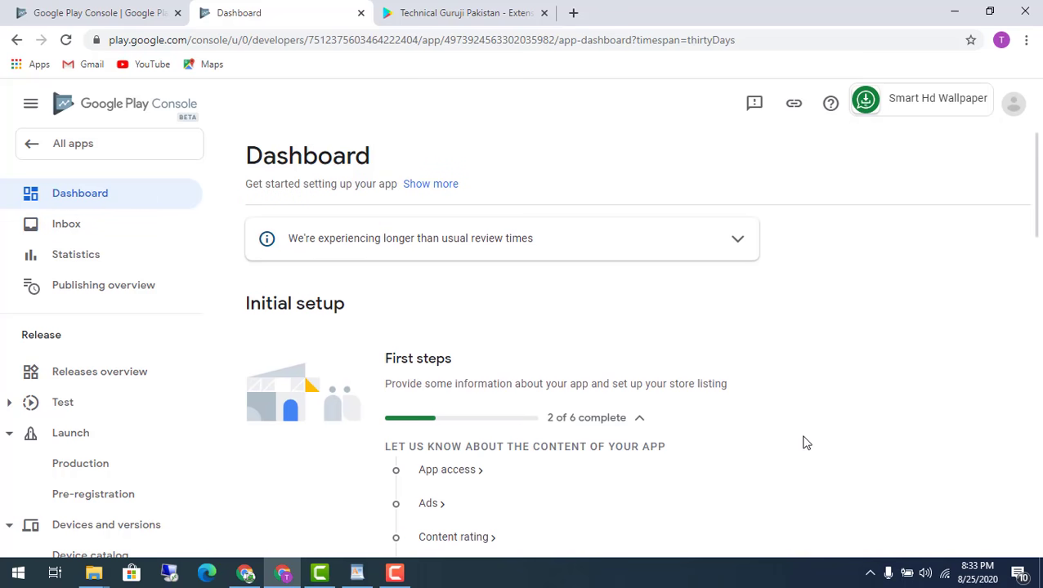
{"action": "scroll", "coordinate": [805, 442], "scroll_direction": "down", "scroll_amount": 2}
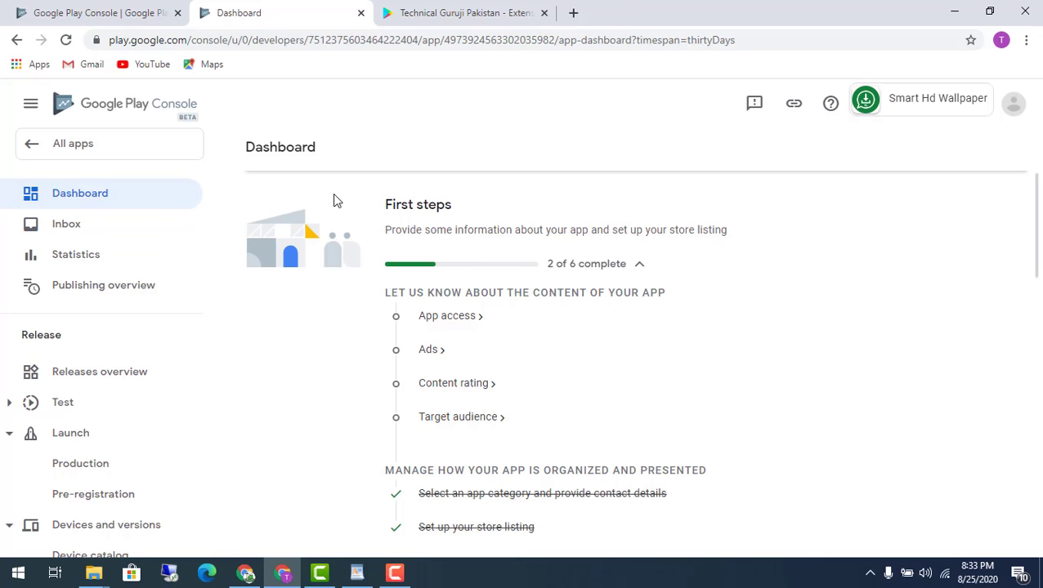
{"action": "mouse_move", "coordinate": [243, 188]}
{"action": "left_mouse_down"}
{"action": "mouse_move", "coordinate": [781, 437]}
{"action": "mouse_move", "coordinate": [735, 506]}
{"action": "mouse_move", "coordinate": [735, 543]}
{"action": "left_mouse_up"}
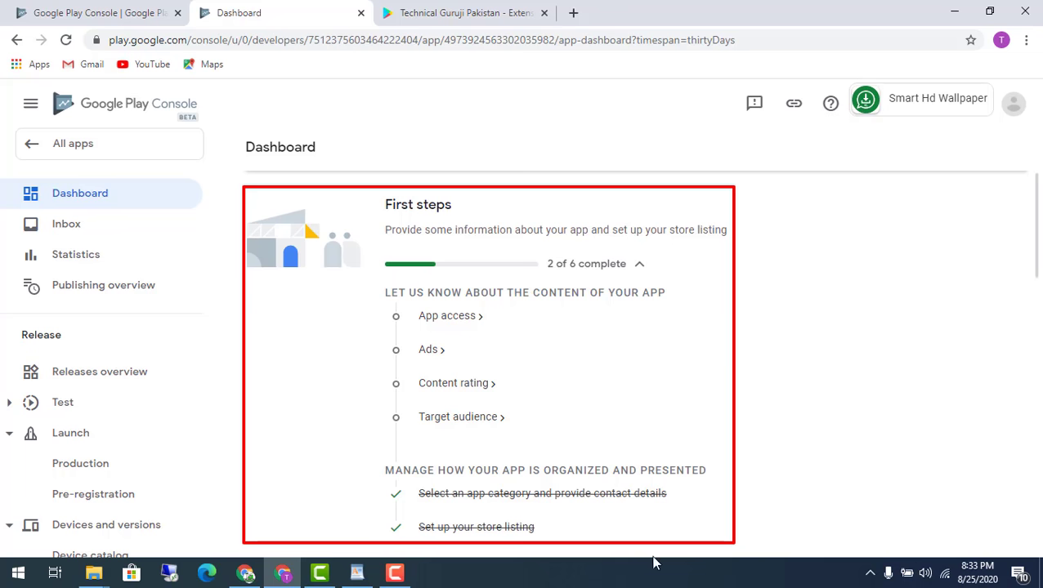
{"action": "left_click_drag", "start_coordinate": [357, 483], "coordinate": [688, 513]}
{"action": "left_click_drag", "start_coordinate": [363, 518], "coordinate": [562, 540]}
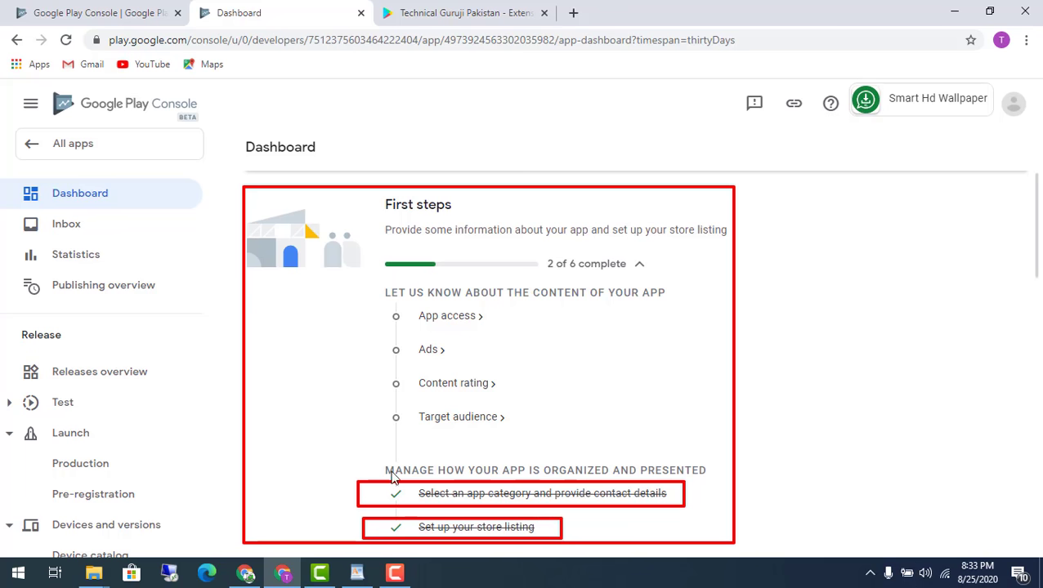
{"action": "left_click_drag", "start_coordinate": [369, 304], "coordinate": [510, 328]}
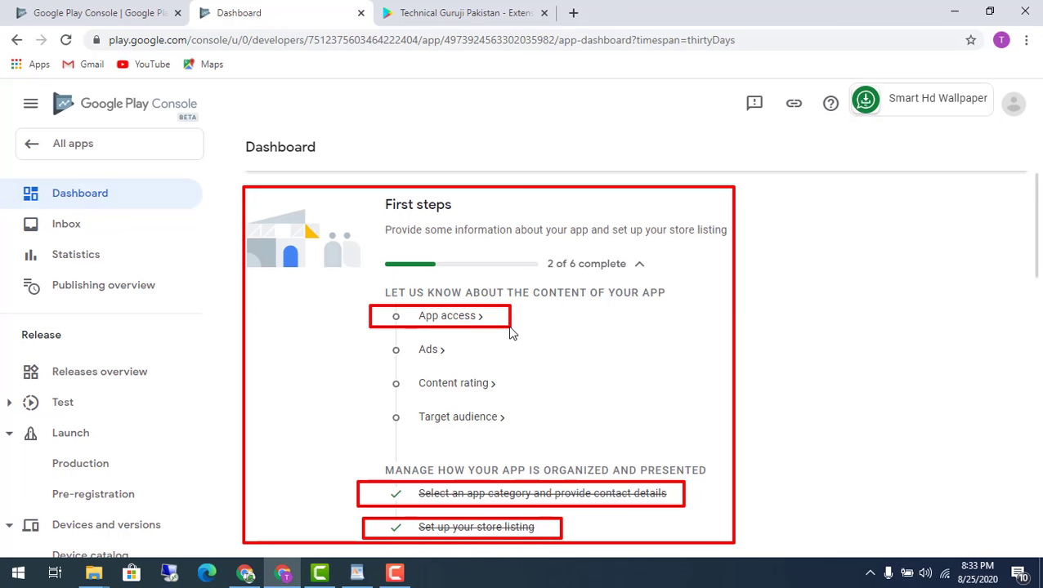
{"action": "key", "text": "Escape"}
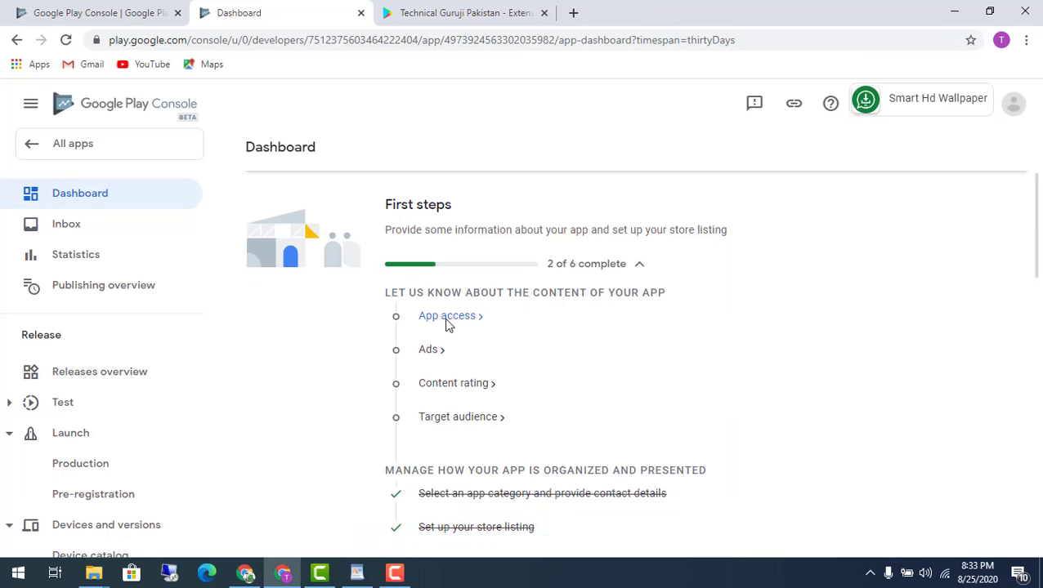
Declare in App access that all functionality is available without special access, and save the declaration.
{"action": "left_click", "coordinate": [447, 321]}
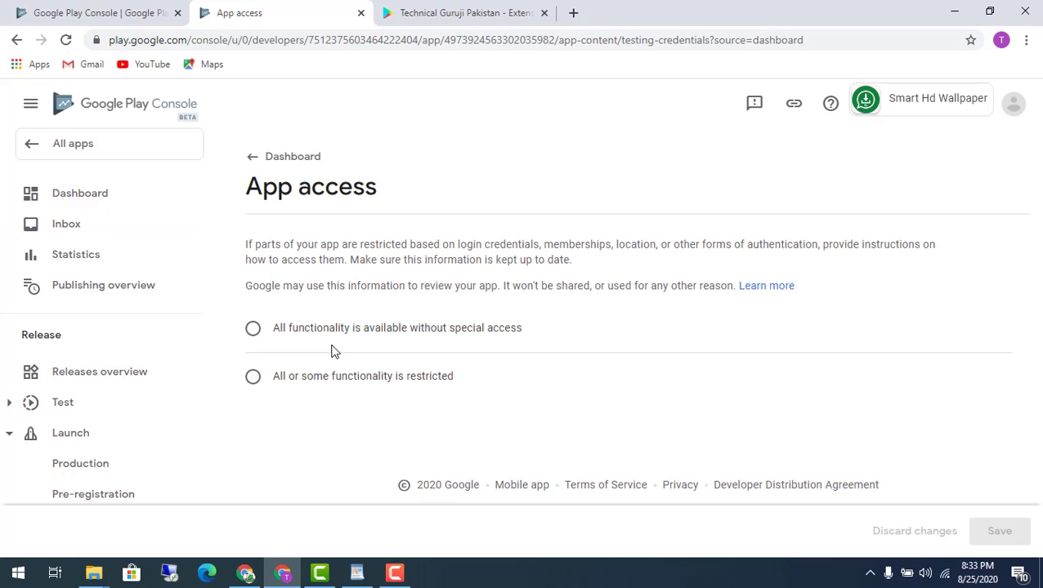
{"action": "mouse_move", "coordinate": [210, 299]}
{"action": "left_mouse_down"}
{"action": "mouse_move", "coordinate": [523, 338]}
{"action": "mouse_move", "coordinate": [565, 355]}
{"action": "left_mouse_up"}
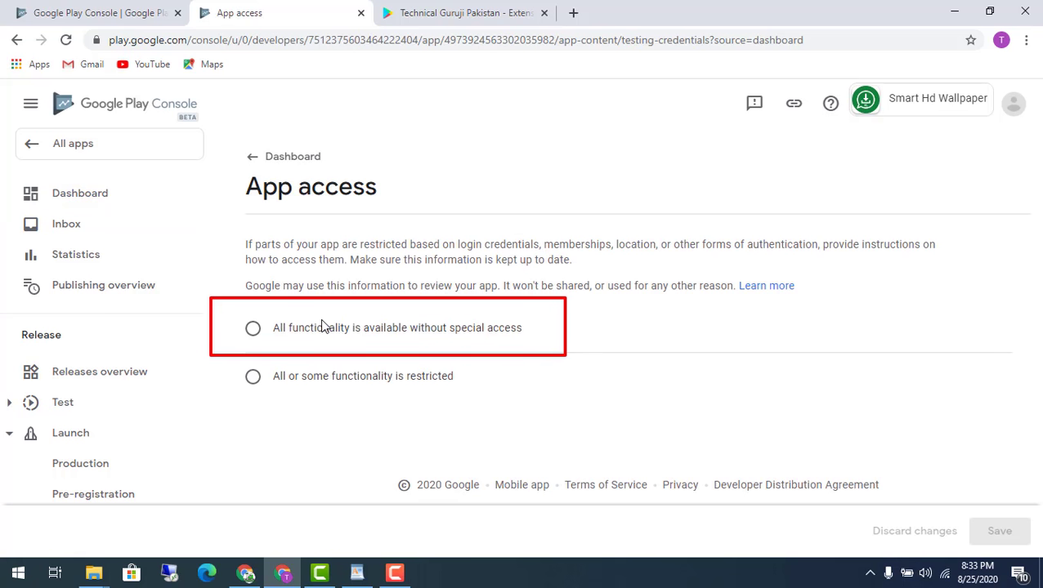
{"action": "key", "text": "Escape"}
{"action": "left_click", "coordinate": [253, 328]}
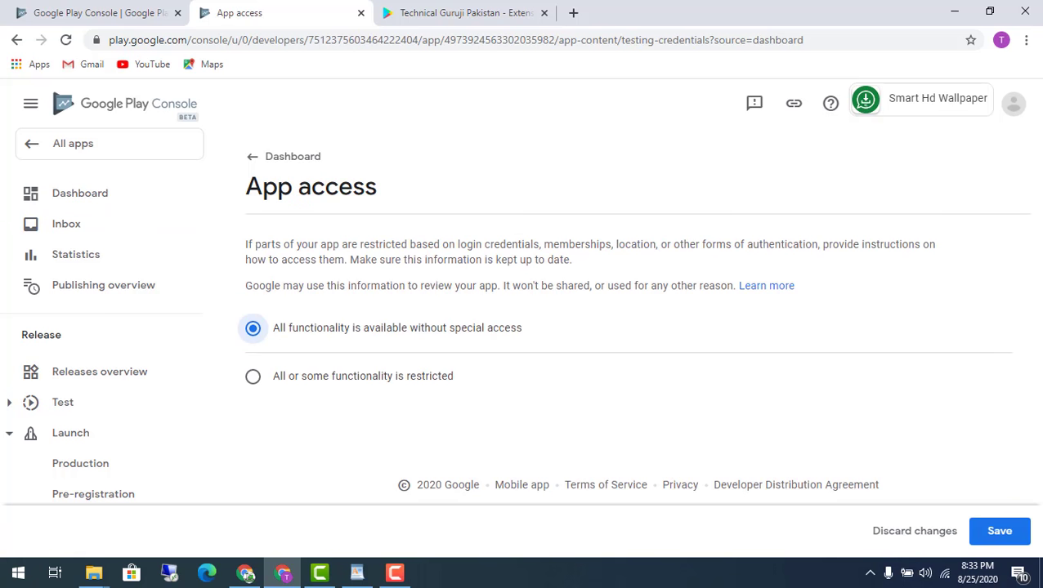
{"action": "left_click", "coordinate": [993, 533]}
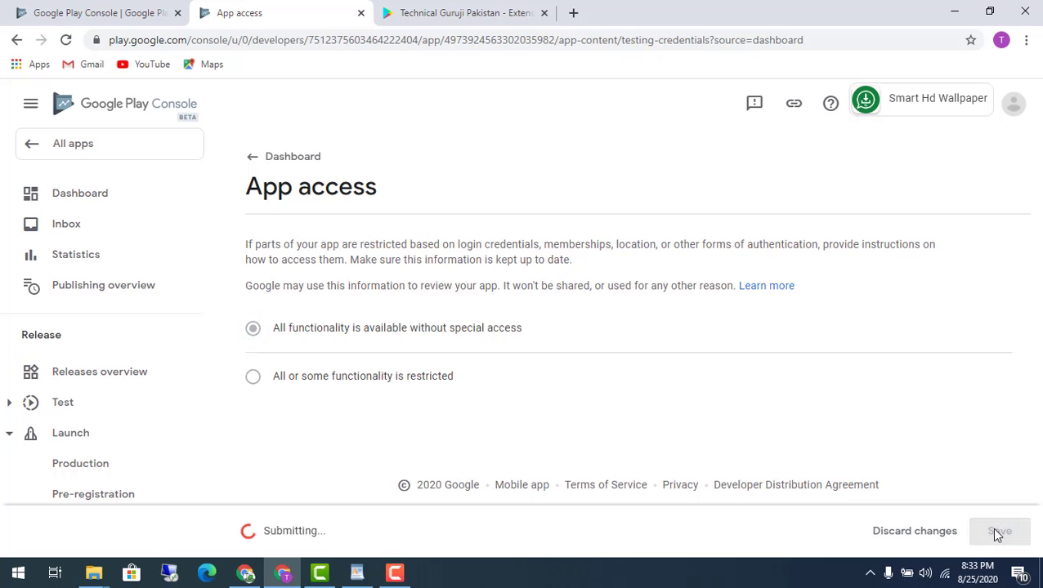
Open the Ads declaration from the Dashboard's First steps, declare that the app contains ads, and save the declaration.
{"action": "left_click", "coordinate": [294, 164]}
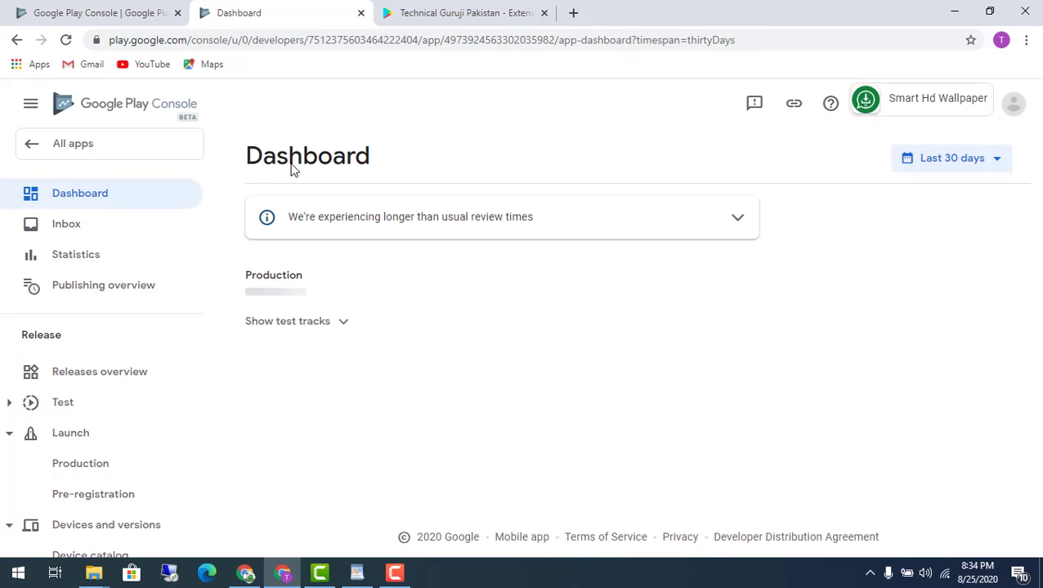
{"action": "scroll", "coordinate": [420, 396], "scroll_direction": "down", "scroll_amount": 1}
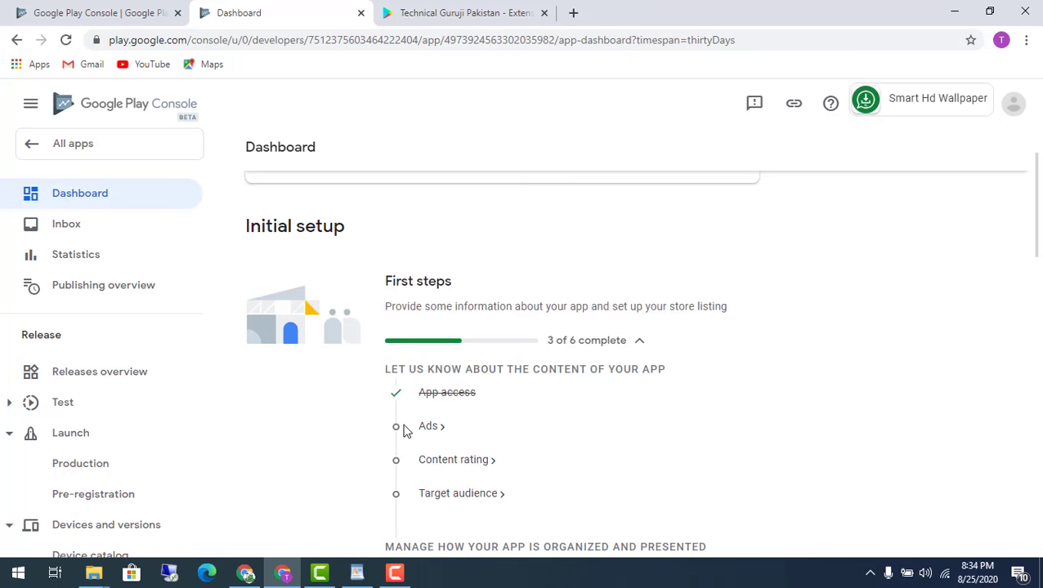
{"action": "scroll", "coordinate": [425, 398], "scroll_direction": "down", "scroll_amount": 2}
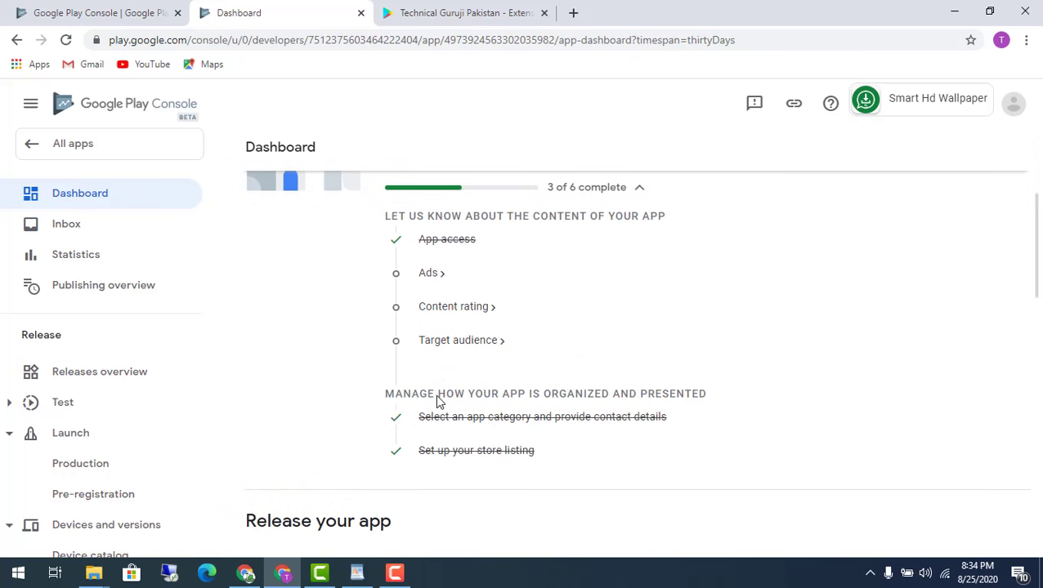
{"action": "left_click", "coordinate": [425, 274]}
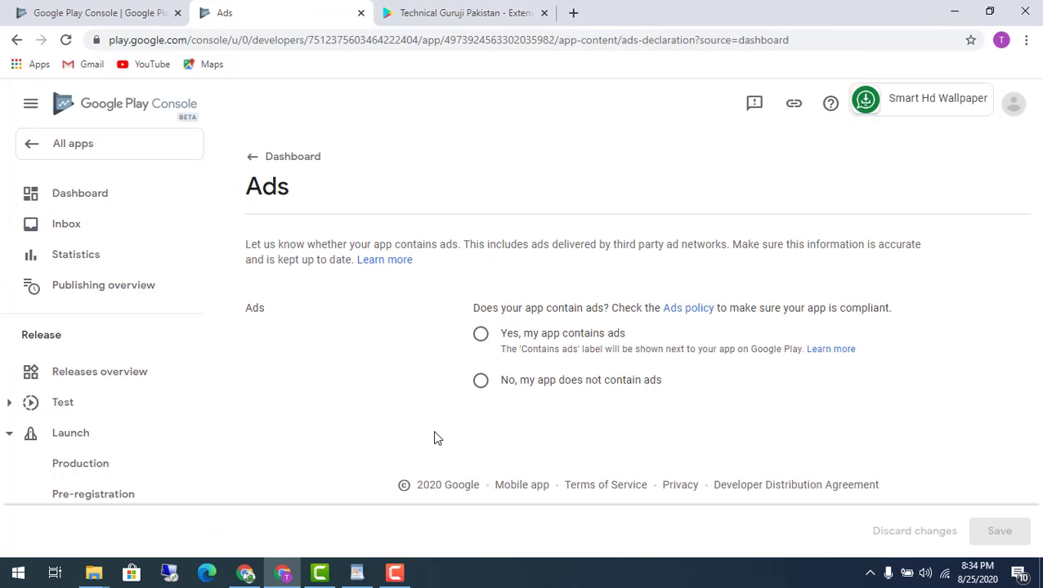
{"action": "mouse_move", "coordinate": [456, 319]}
{"action": "left_mouse_down"}
{"action": "mouse_move", "coordinate": [494, 343]}
{"action": "mouse_move", "coordinate": [791, 353]}
{"action": "mouse_move", "coordinate": [865, 364]}
{"action": "mouse_move", "coordinate": [873, 376]}
{"action": "left_mouse_up"}
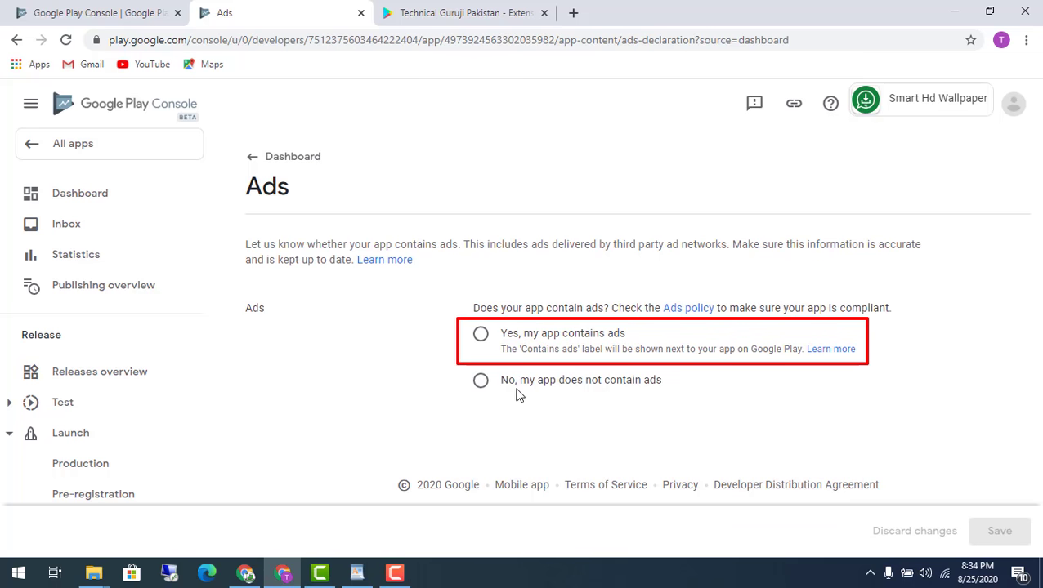
{"action": "left_click_drag", "start_coordinate": [456, 374], "coordinate": [672, 400]}
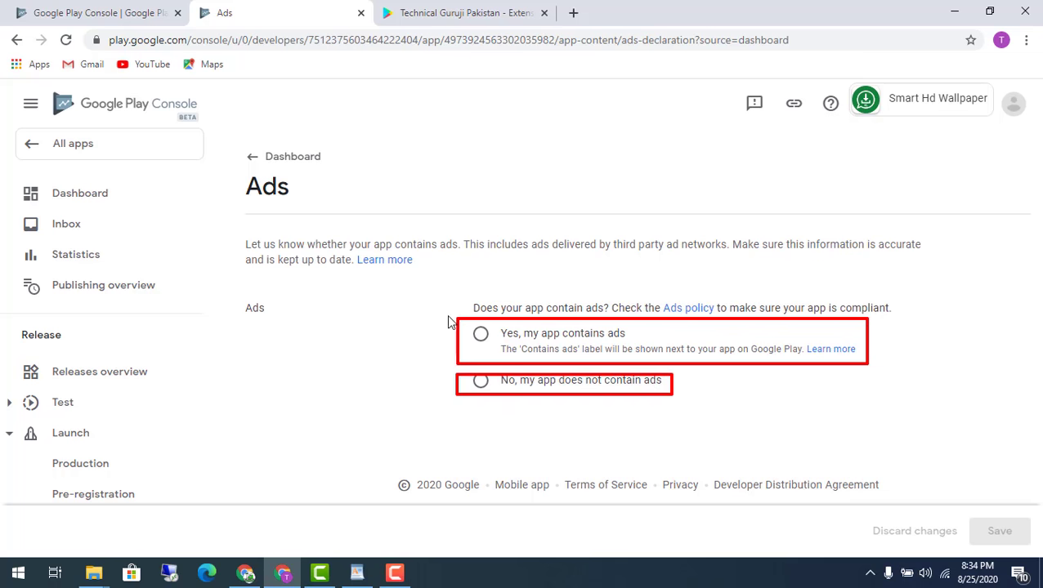
{"action": "mouse_move", "coordinate": [459, 325]}
{"action": "left_mouse_down"}
{"action": "mouse_move", "coordinate": [500, 341]}
{"action": "mouse_move", "coordinate": [496, 352]}
{"action": "left_mouse_up"}
{"action": "left_click", "coordinate": [481, 335]}
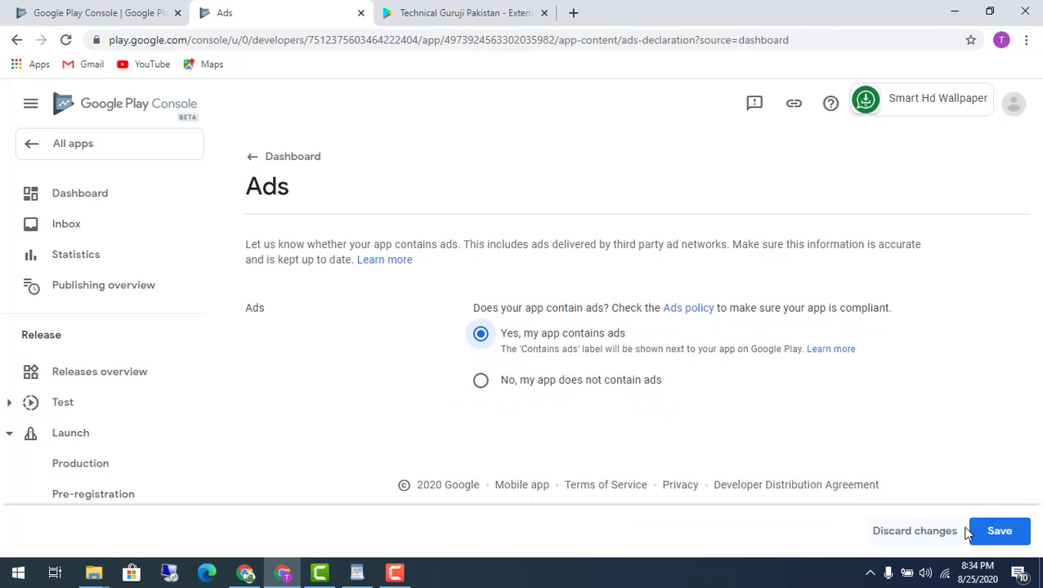
{"action": "left_click", "coordinate": [994, 532]}
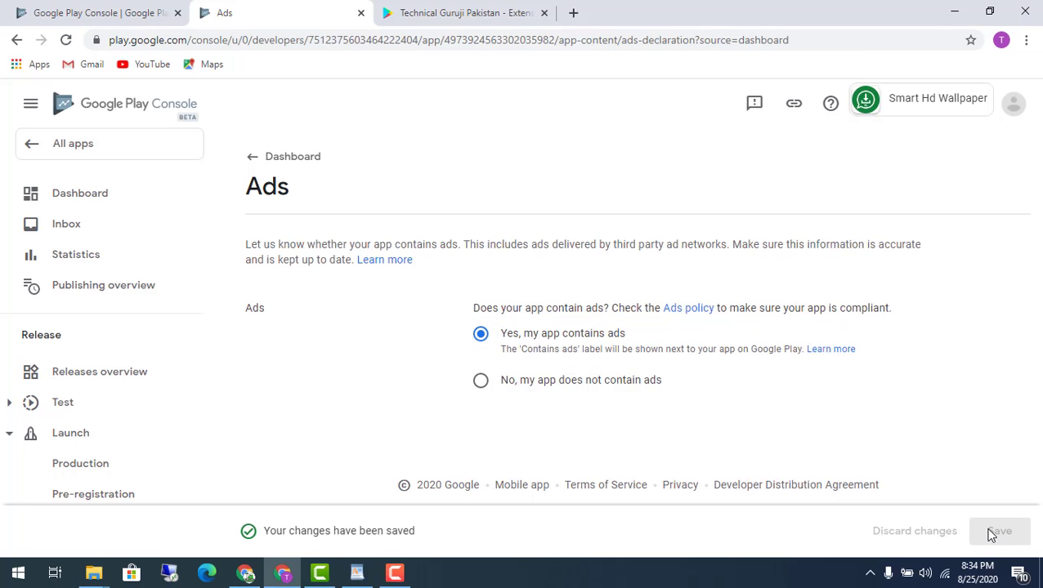
Start the Content rating questionnaire from the Dashboard's First steps and fill in the contact email address.
{"action": "left_click", "coordinate": [298, 162]}
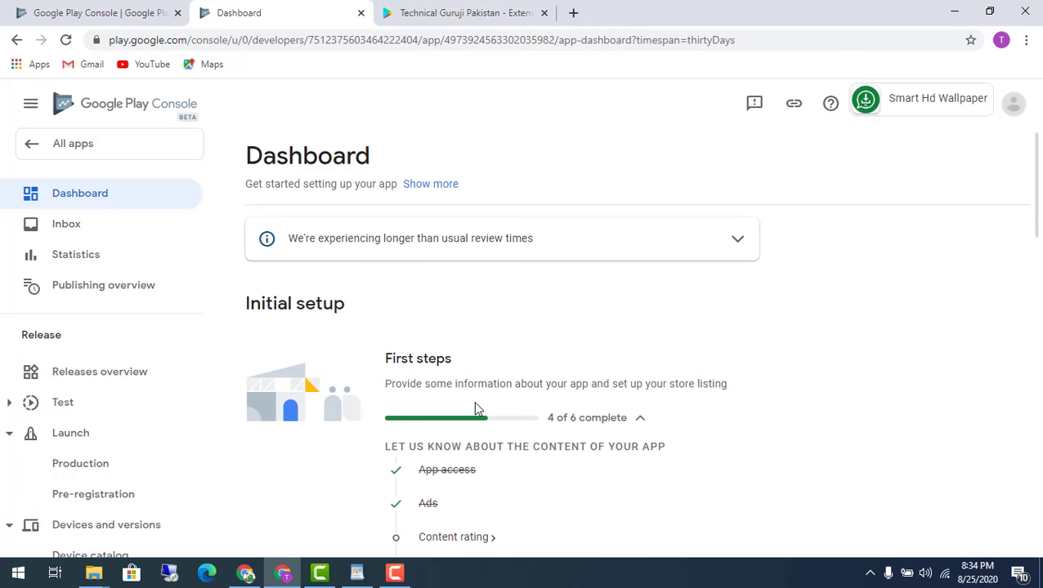
{"action": "scroll", "coordinate": [489, 420], "scroll_direction": "down", "scroll_amount": 3}
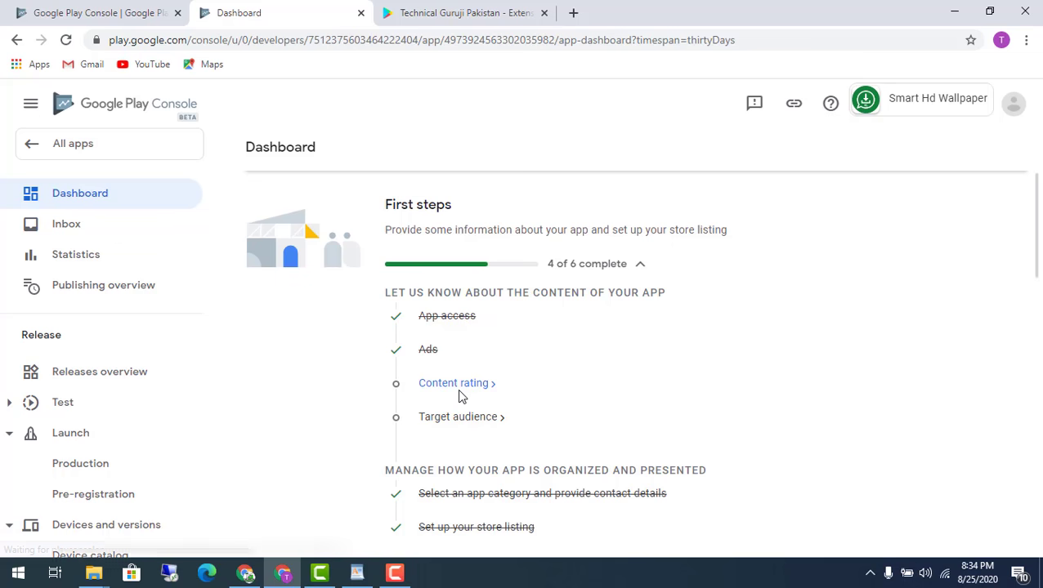
{"action": "left_click", "coordinate": [460, 391]}
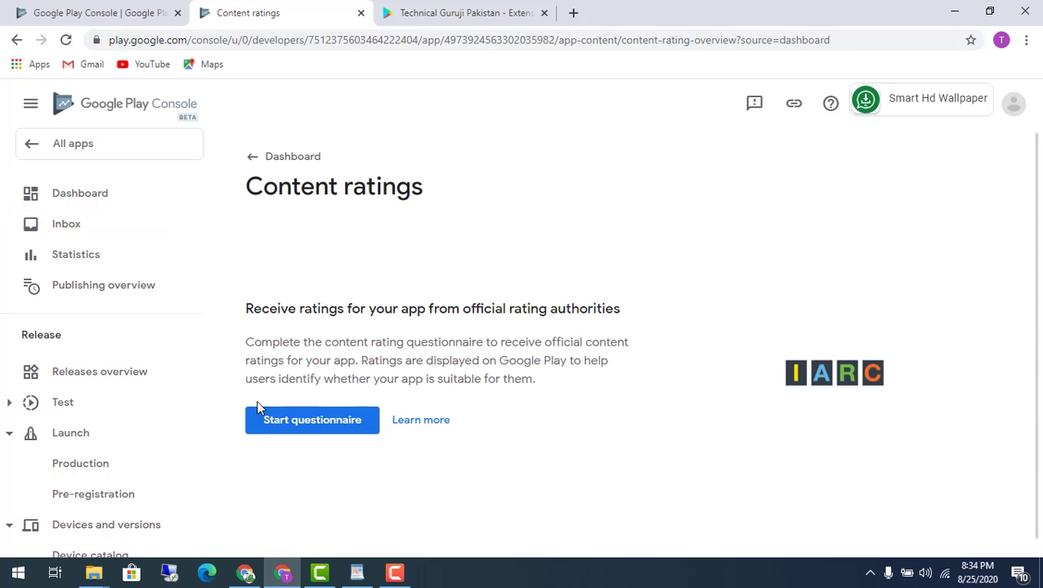
{"action": "left_click", "coordinate": [358, 424]}
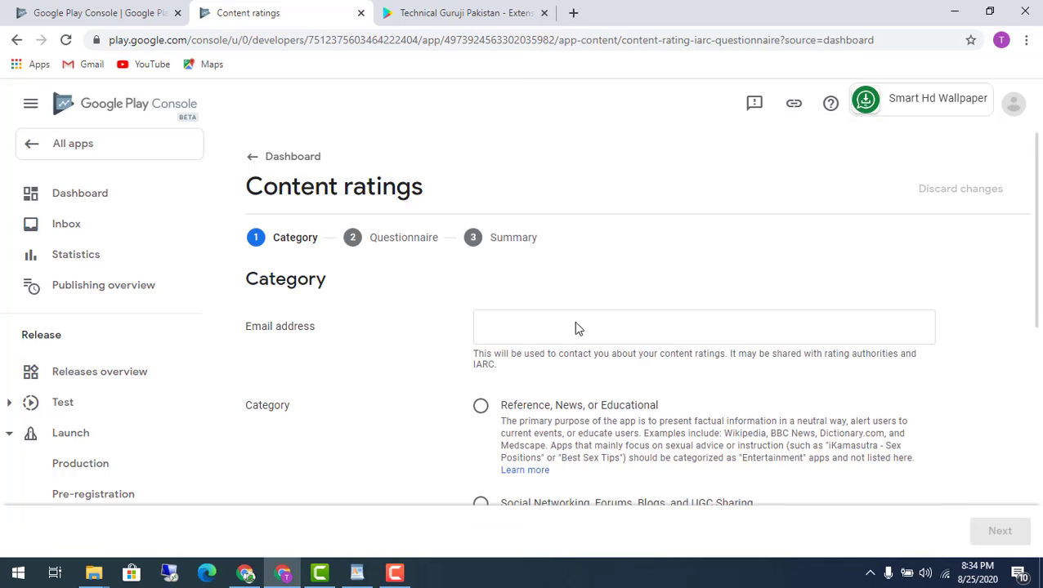
{"action": "left_click", "coordinate": [574, 338]}
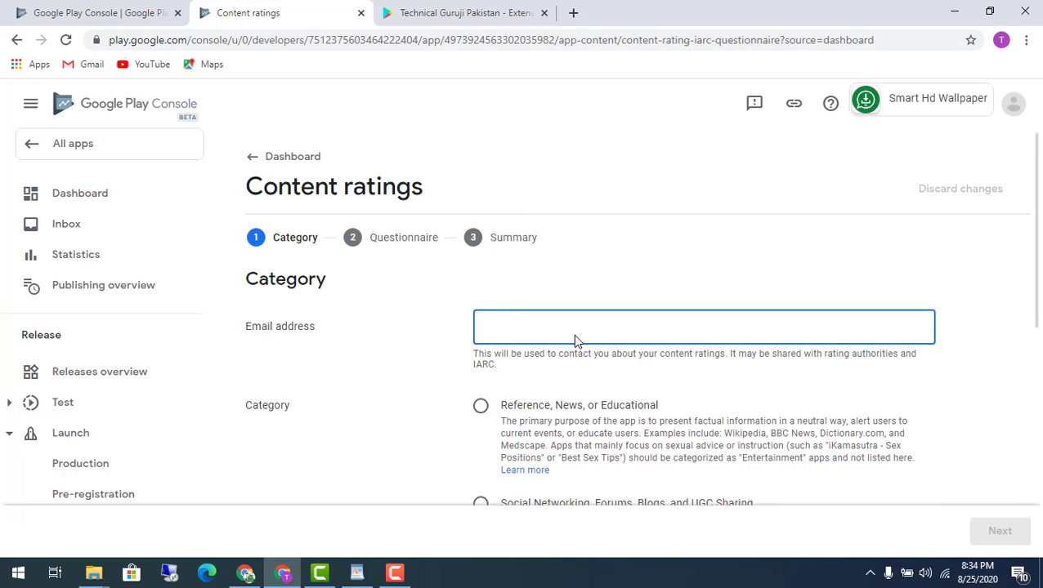
{"action": "key", "text": "ctrl+v"}
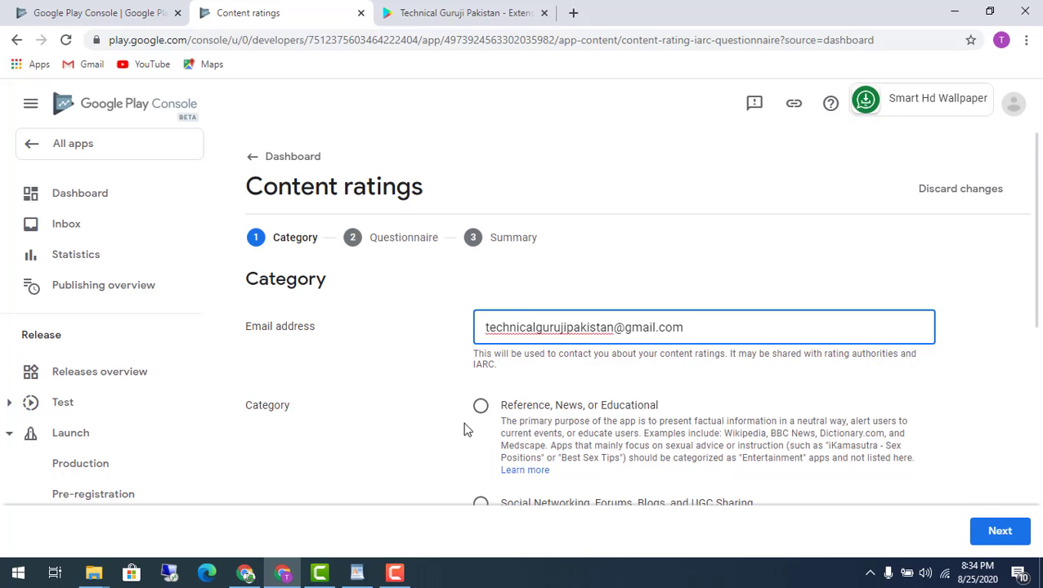
Choose "Social Networking, Forums, Blogs, and UGC Sharing" as the content rating category and continue to the questionnaire.
{"action": "scroll", "coordinate": [462, 426], "scroll_direction": "down", "scroll_amount": 1}
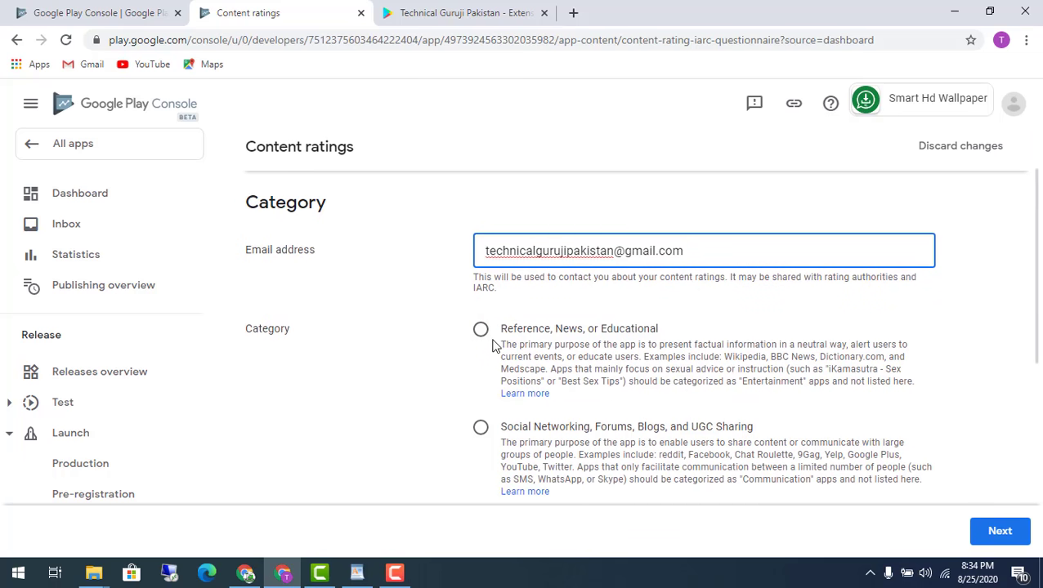
{"action": "scroll", "coordinate": [666, 417], "scroll_direction": "down", "scroll_amount": 1}
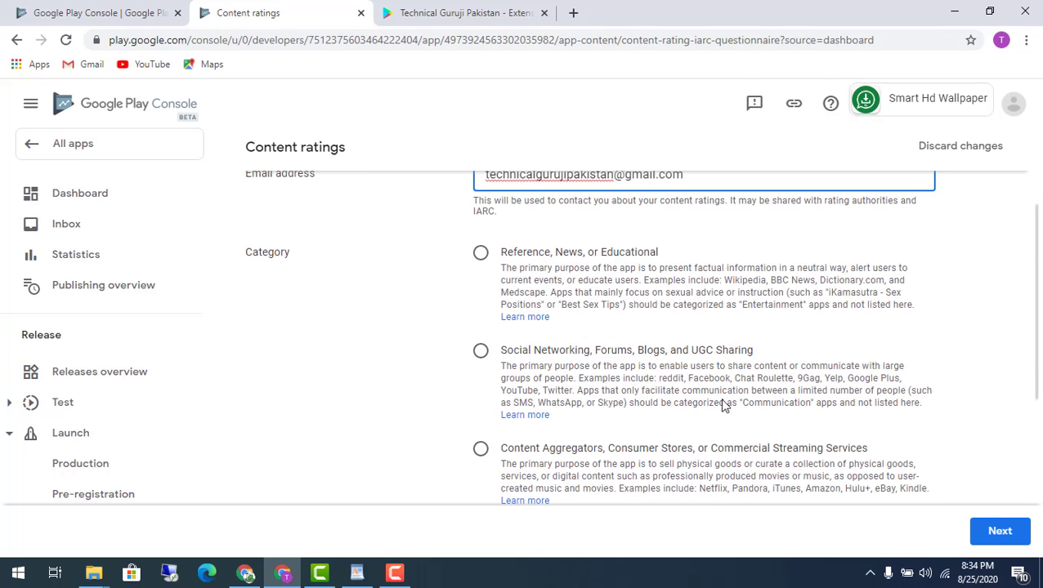
{"action": "scroll", "coordinate": [787, 409], "scroll_direction": "down", "scroll_amount": 1}
{"action": "scroll", "coordinate": [565, 435], "scroll_direction": "down", "scroll_amount": 2}
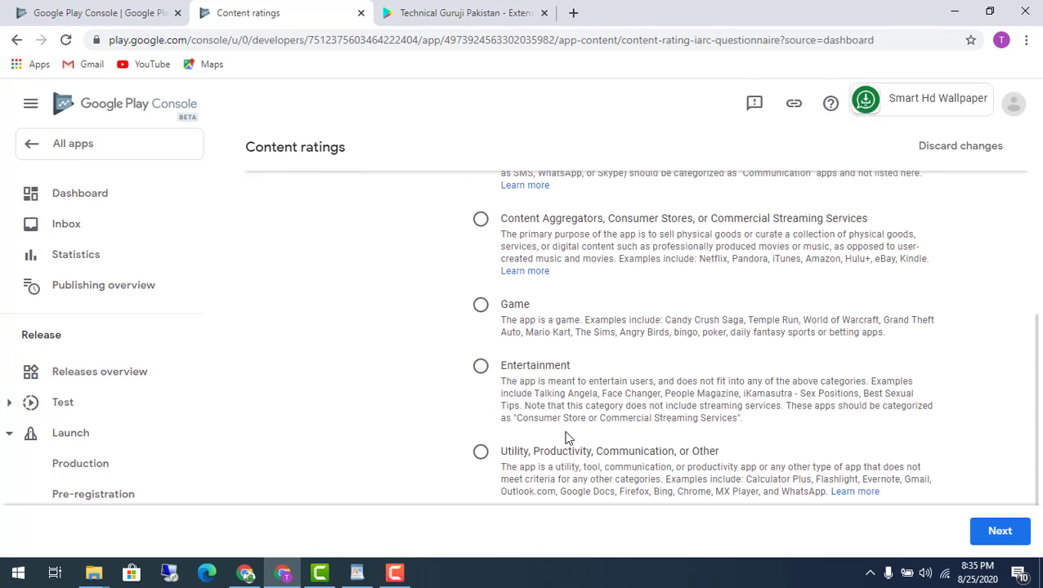
{"action": "scroll", "coordinate": [569, 433], "scroll_direction": "up", "scroll_amount": 3}
{"action": "scroll", "coordinate": [569, 434], "scroll_direction": "up", "scroll_amount": 1}
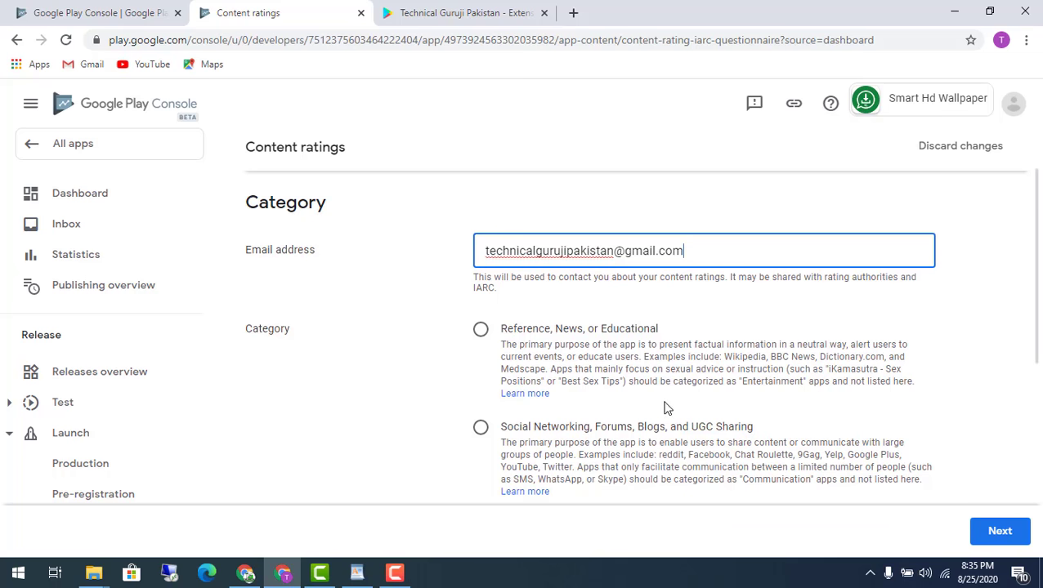
{"action": "scroll", "coordinate": [569, 406], "scroll_direction": "down", "scroll_amount": 1}
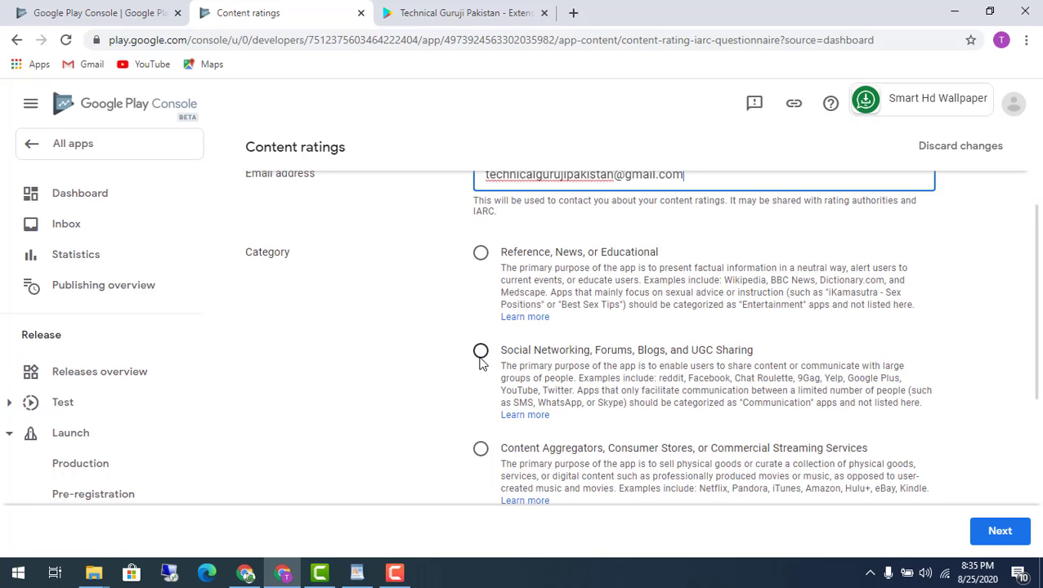
{"action": "left_click", "coordinate": [480, 358]}
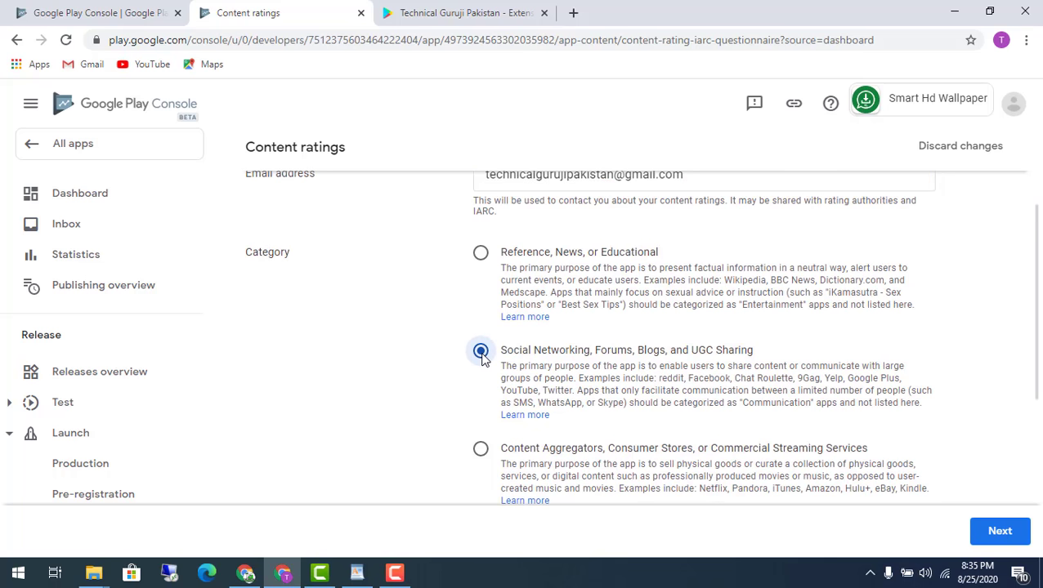
{"action": "scroll", "coordinate": [819, 465], "scroll_direction": "down", "scroll_amount": 4}
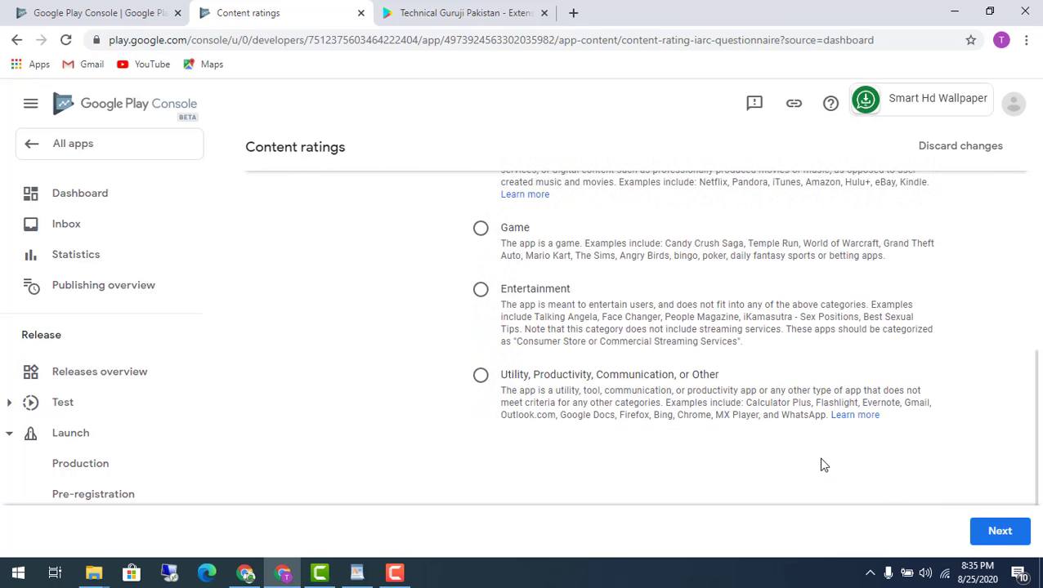
{"action": "left_click", "coordinate": [1018, 534]}
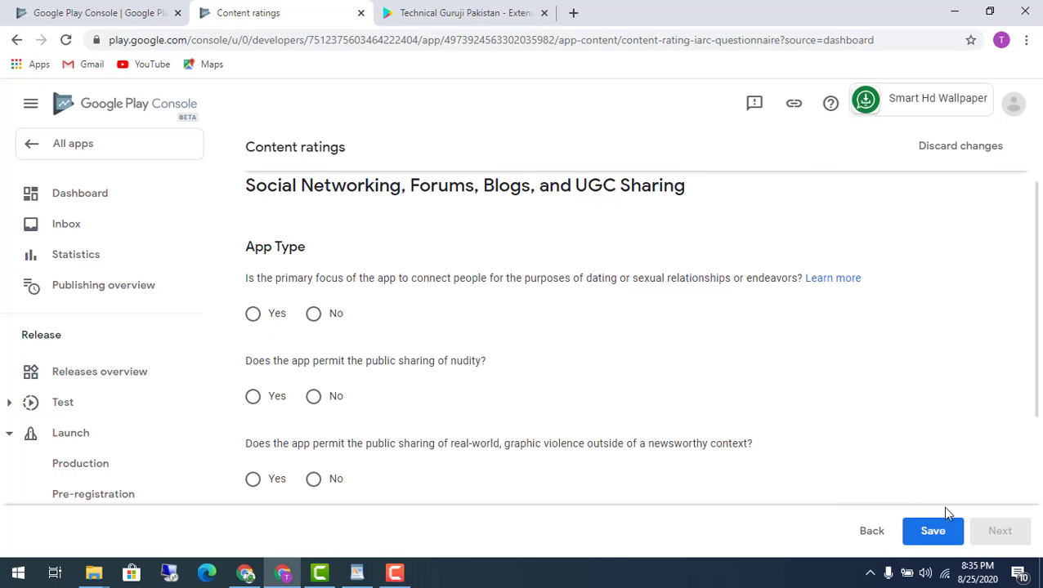
Answer No to the App Type questions on dating, nudity, graphic violence, location sharing and digital purchases, and save the questionnaire.
{"action": "left_click", "coordinate": [319, 321]}
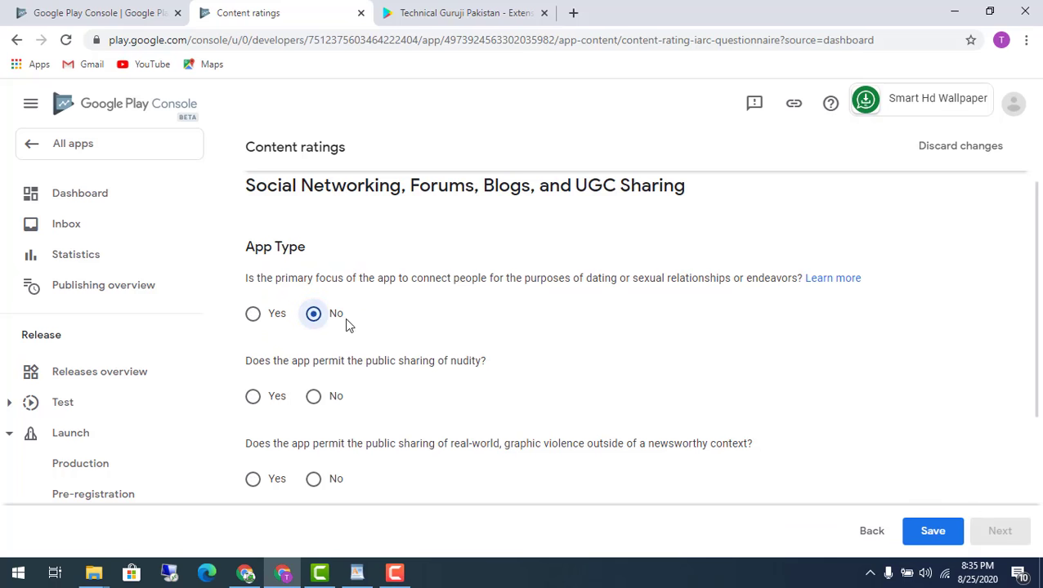
{"action": "scroll", "coordinate": [369, 329], "scroll_direction": "down", "scroll_amount": 1}
{"action": "left_click", "coordinate": [314, 320]}
{"action": "scroll", "coordinate": [398, 360], "scroll_direction": "down", "scroll_amount": 2}
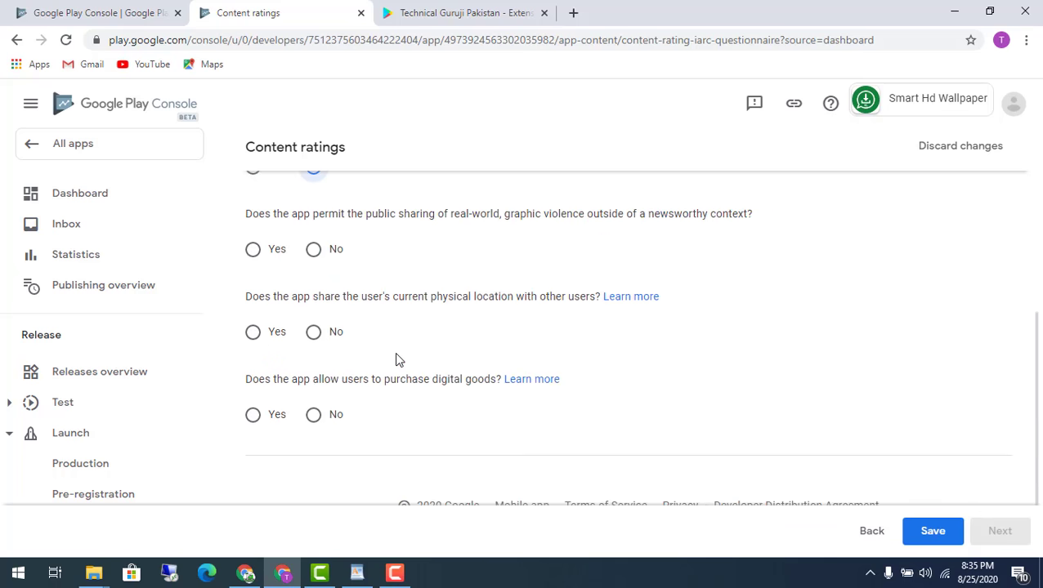
{"action": "left_click", "coordinate": [313, 249]}
{"action": "left_click", "coordinate": [313, 331]}
{"action": "scroll", "coordinate": [384, 344], "scroll_direction": "down", "scroll_amount": 1}
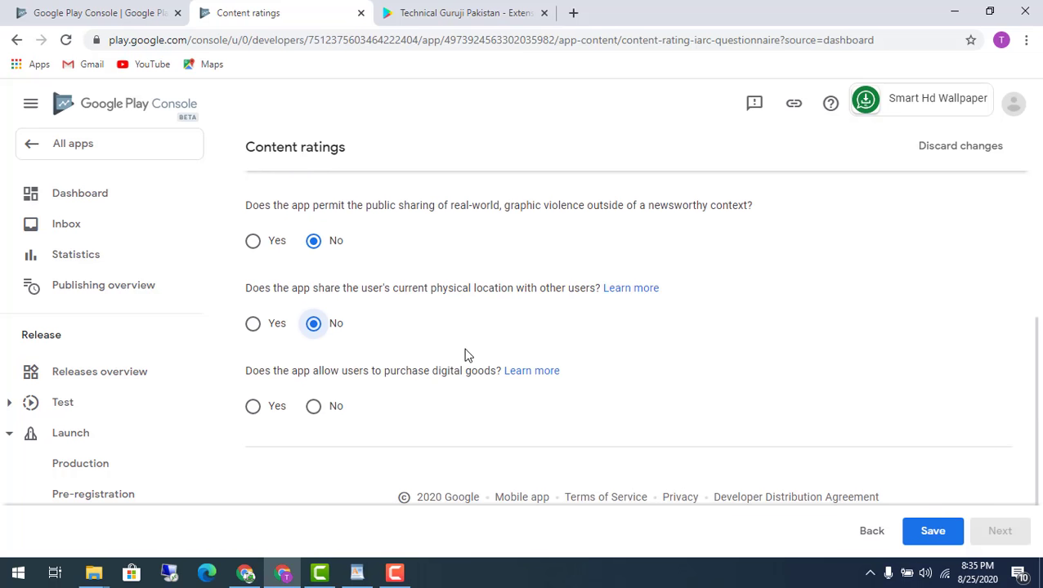
{"action": "left_click", "coordinate": [313, 406]}
{"action": "left_click", "coordinate": [927, 532]}
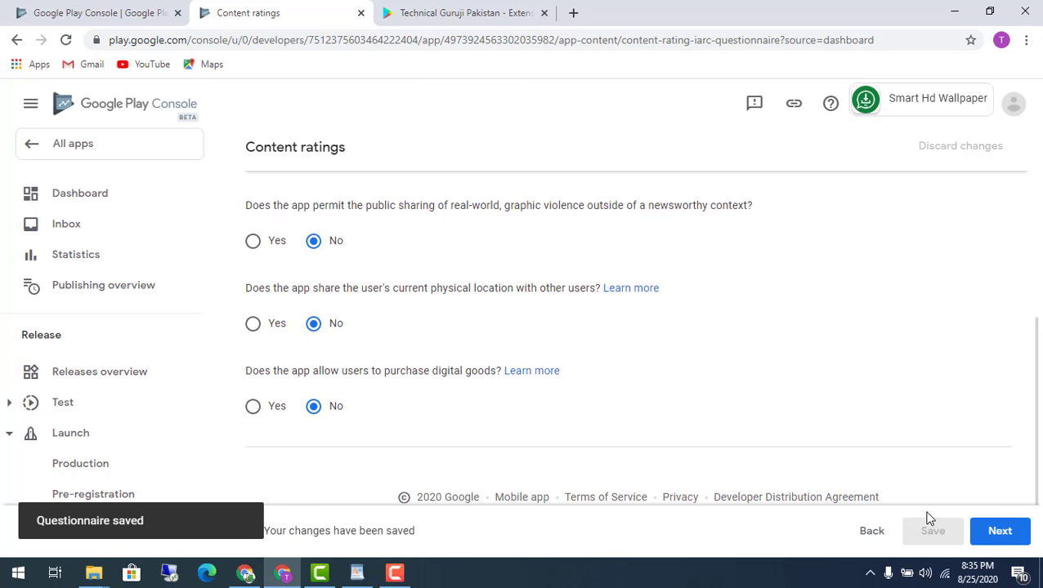
Continue to the content rating Summary, review the ratings by region, and submit the questionnaire.
{"action": "left_click", "coordinate": [986, 530]}
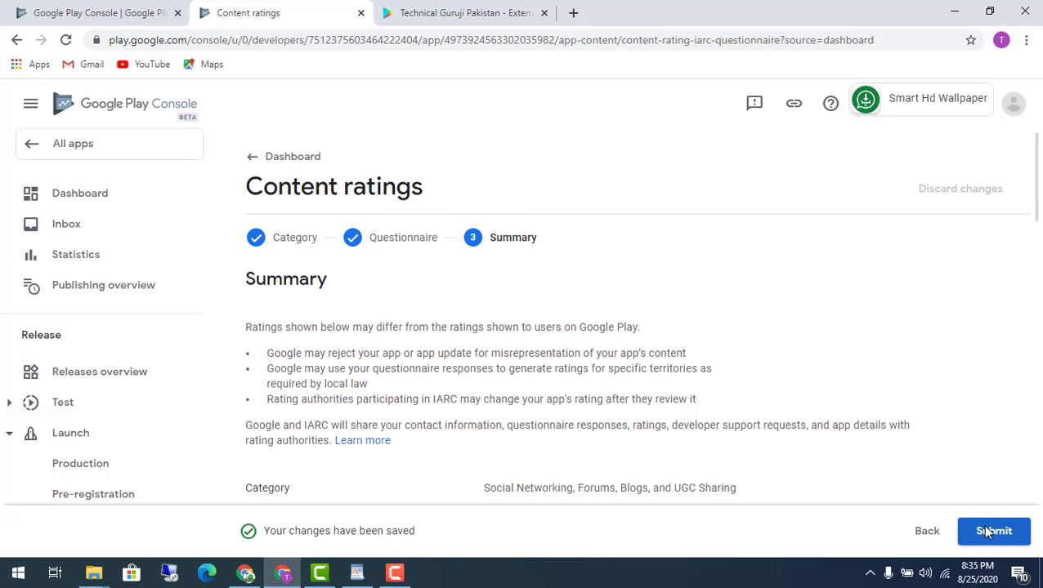
{"action": "scroll", "coordinate": [360, 376], "scroll_direction": "down", "scroll_amount": 5}
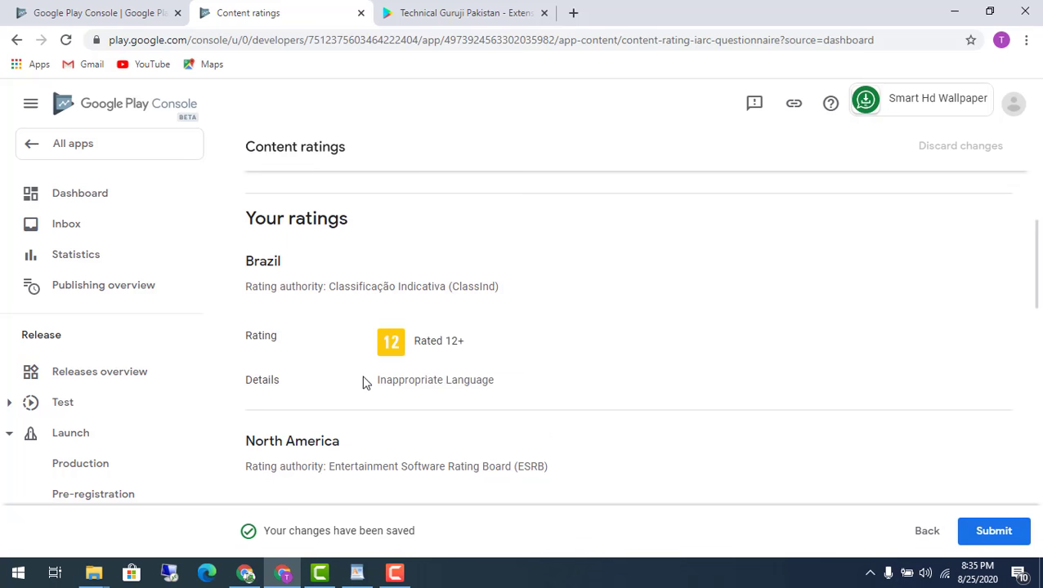
{"action": "scroll", "coordinate": [458, 384], "scroll_direction": "down", "scroll_amount": 10}
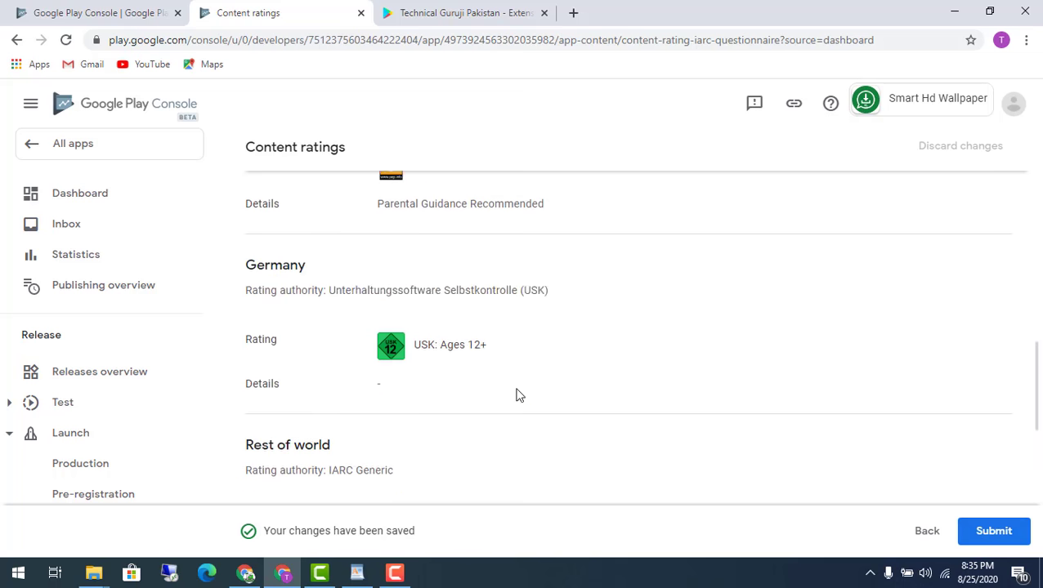
{"action": "left_click", "coordinate": [993, 533]}
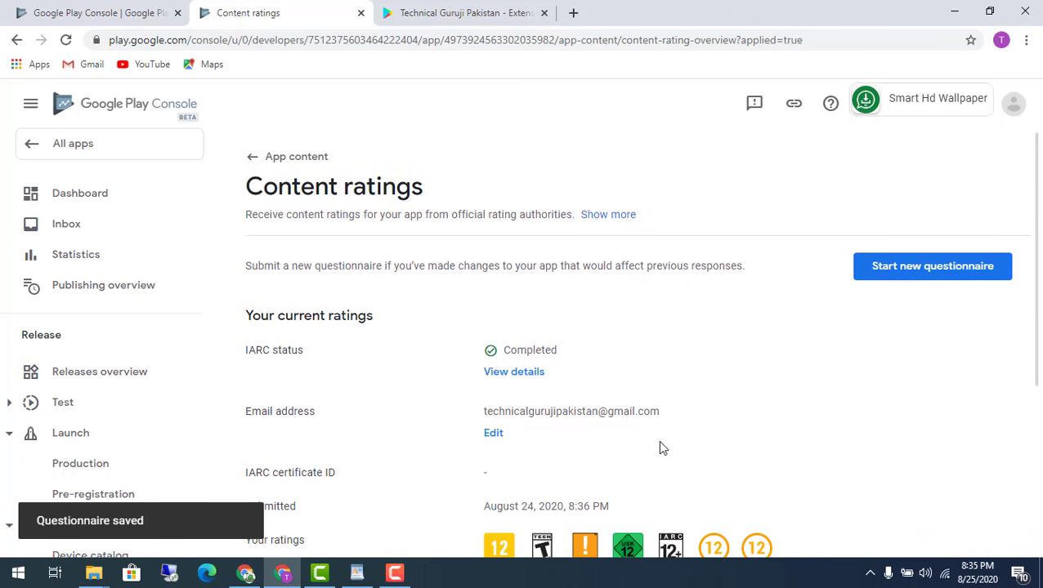
{"action": "scroll", "coordinate": [662, 448], "scroll_direction": "down", "scroll_amount": 4}
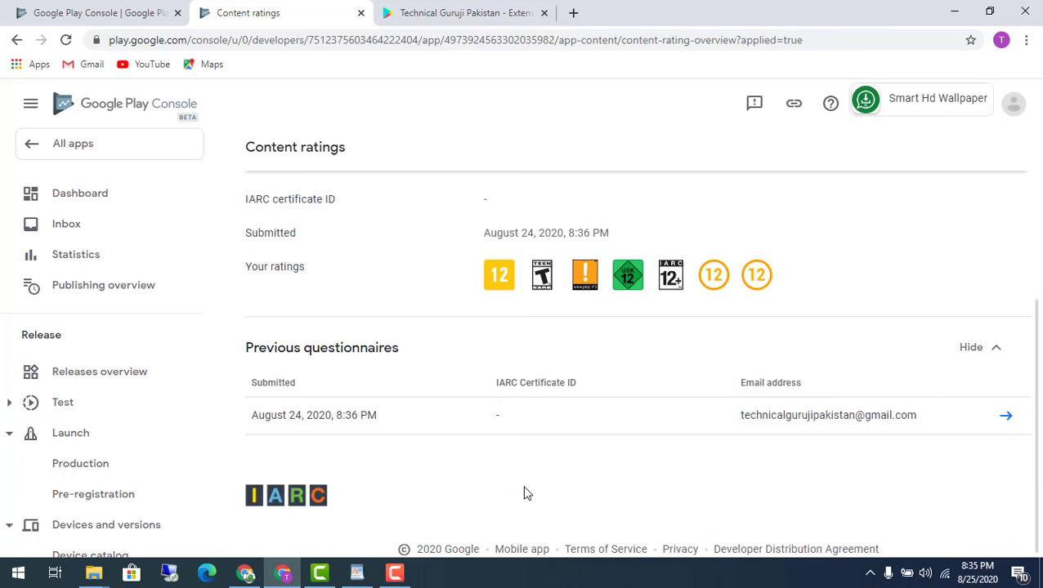
{"action": "scroll", "coordinate": [527, 494], "scroll_direction": "up", "scroll_amount": 4}
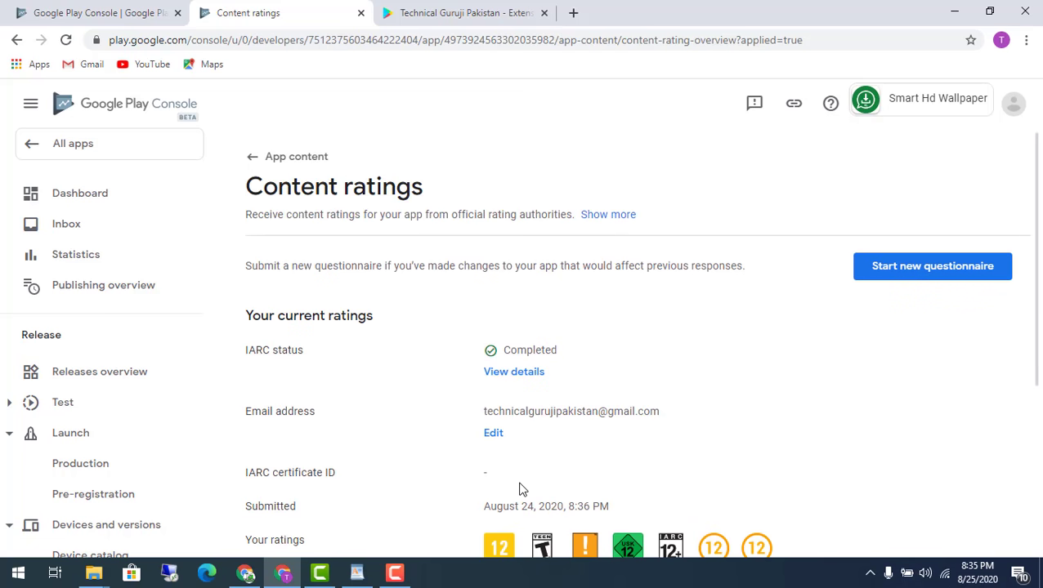
Return to the App content page and start the Privacy policy declaration.
{"action": "left_click", "coordinate": [293, 166]}
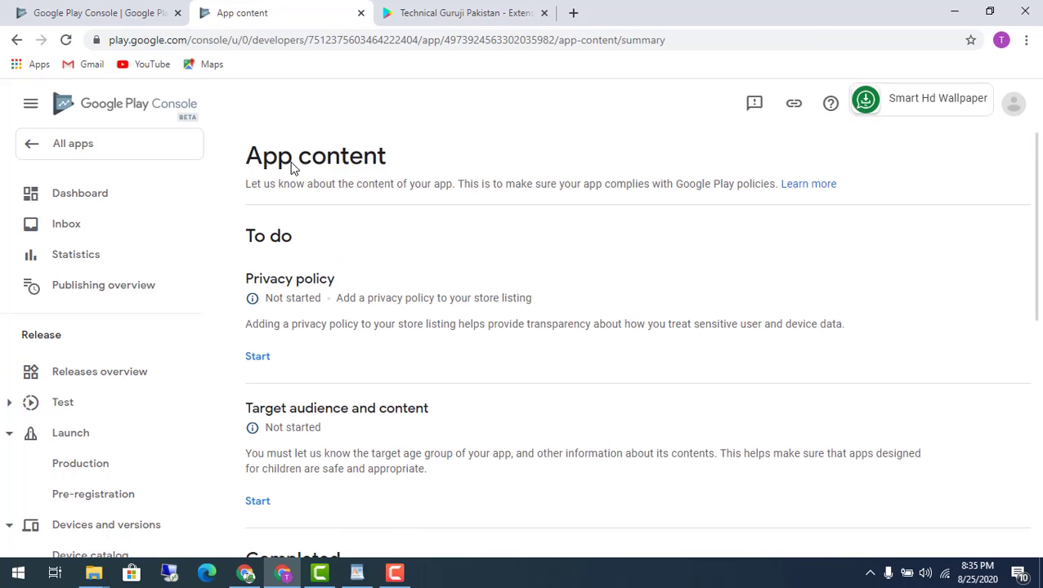
{"action": "left_click", "coordinate": [255, 365]}
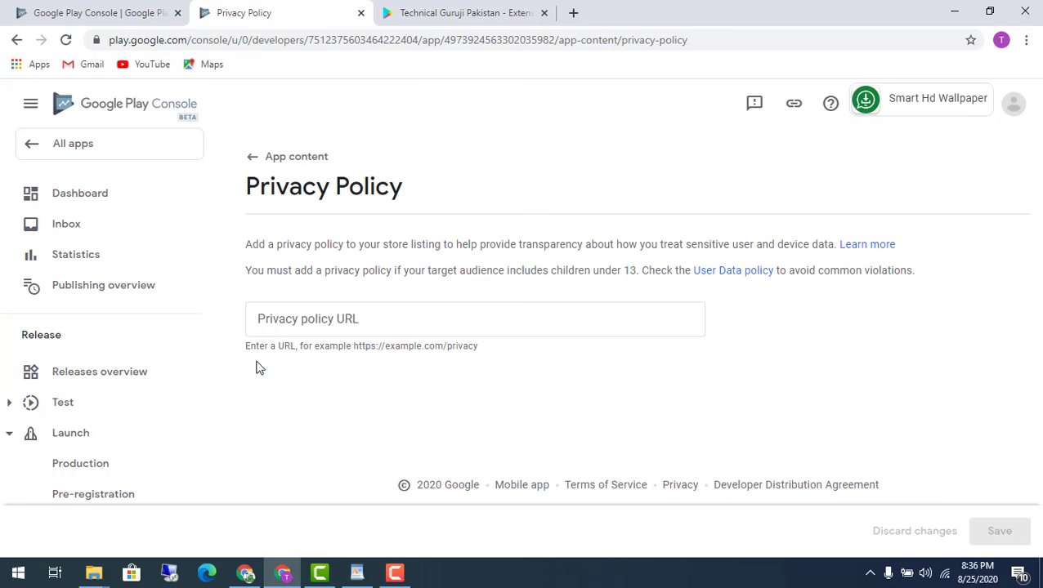
{"action": "left_click", "coordinate": [310, 331]}
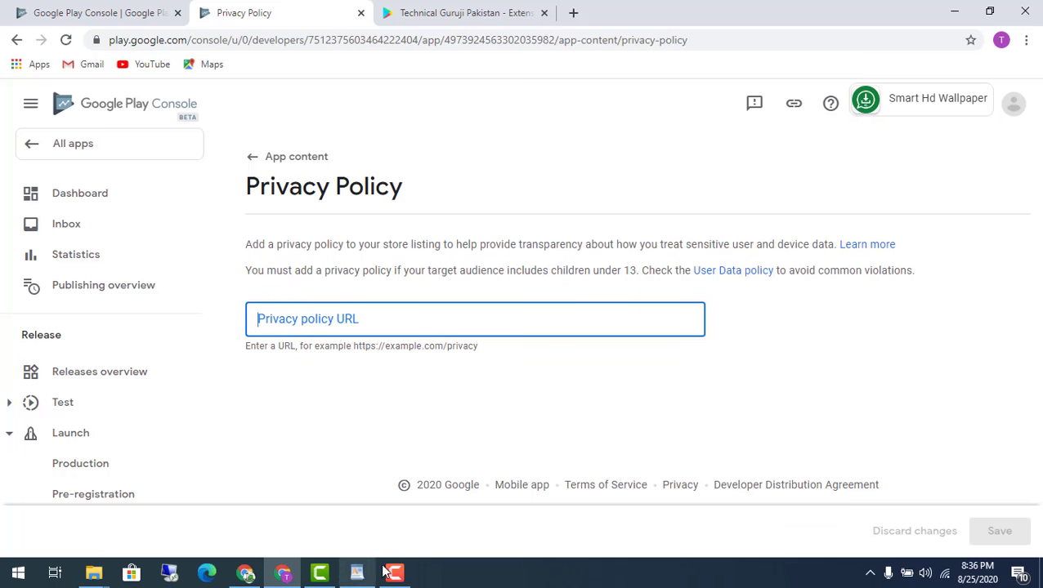
{"action": "left_click", "coordinate": [357, 572]}
{"action": "scroll", "coordinate": [388, 358], "scroll_direction": "down", "scroll_amount": 2}
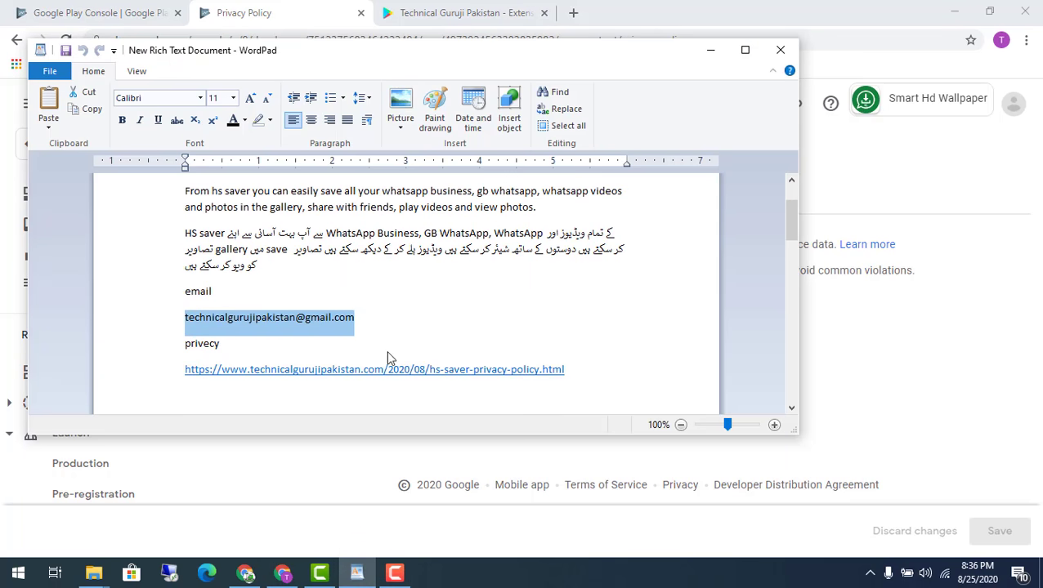
{"action": "left_click_drag", "start_coordinate": [564, 372], "coordinate": [196, 378]}
{"action": "key", "text": "ctrl+c"}
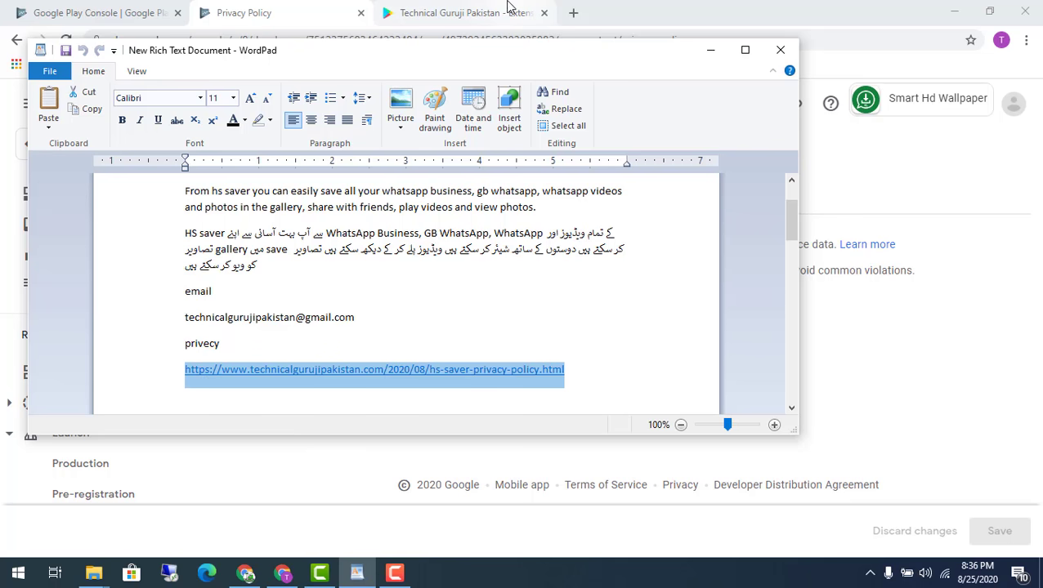
{"action": "left_click", "coordinate": [349, 466]}
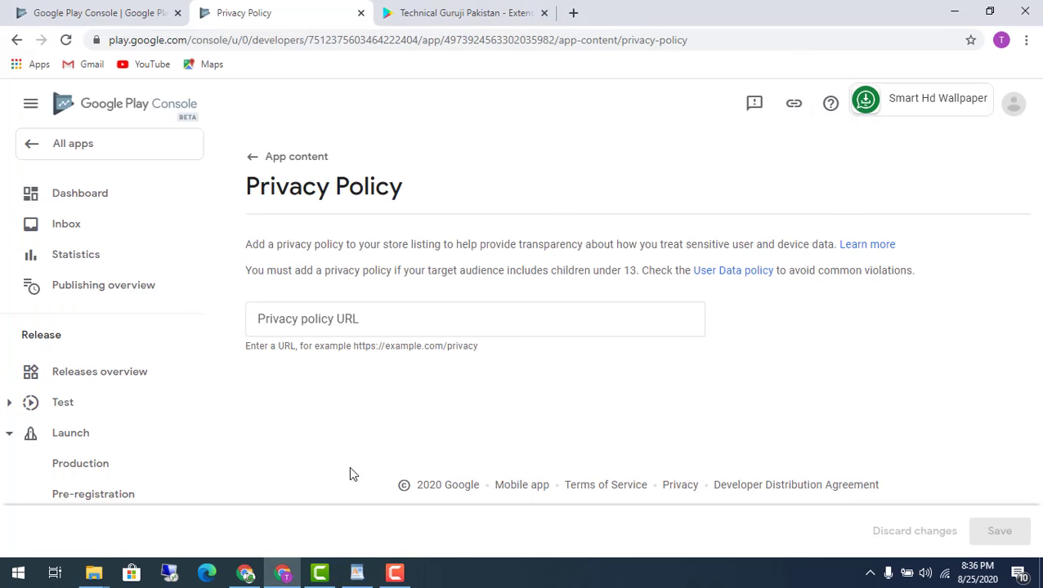
{"action": "left_click", "coordinate": [400, 319]}
{"action": "key", "text": "ctrl+v"}
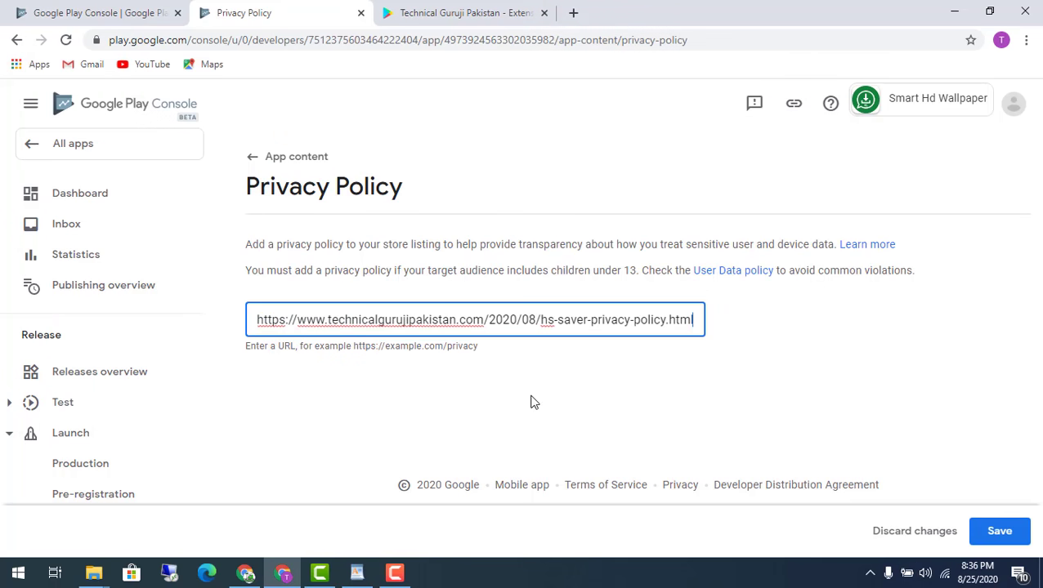
{"action": "left_click", "coordinate": [1012, 540]}
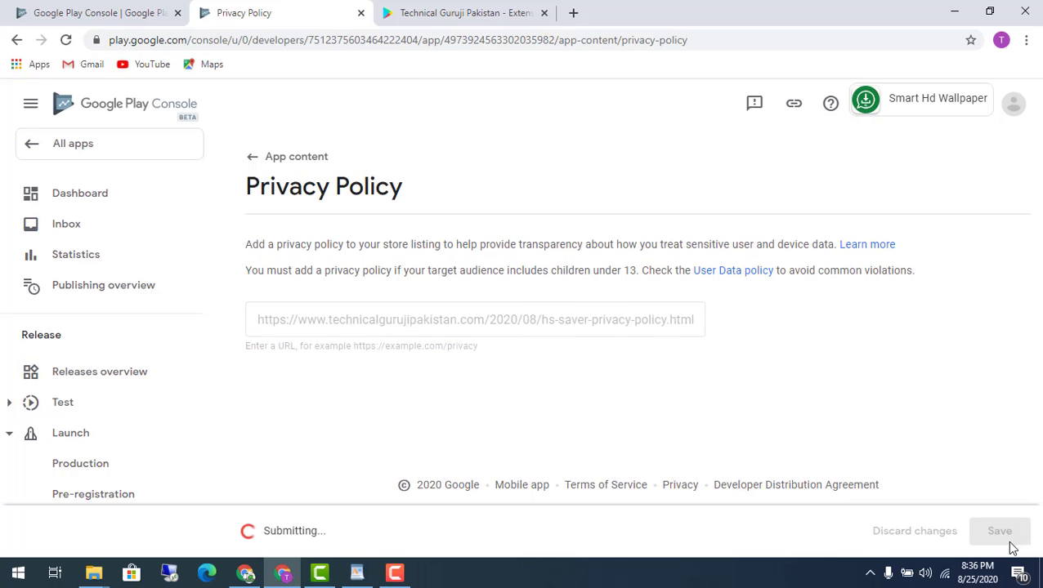
Go back to App content and examine which declarations are completed and which are still to do.
{"action": "left_click", "coordinate": [284, 159]}
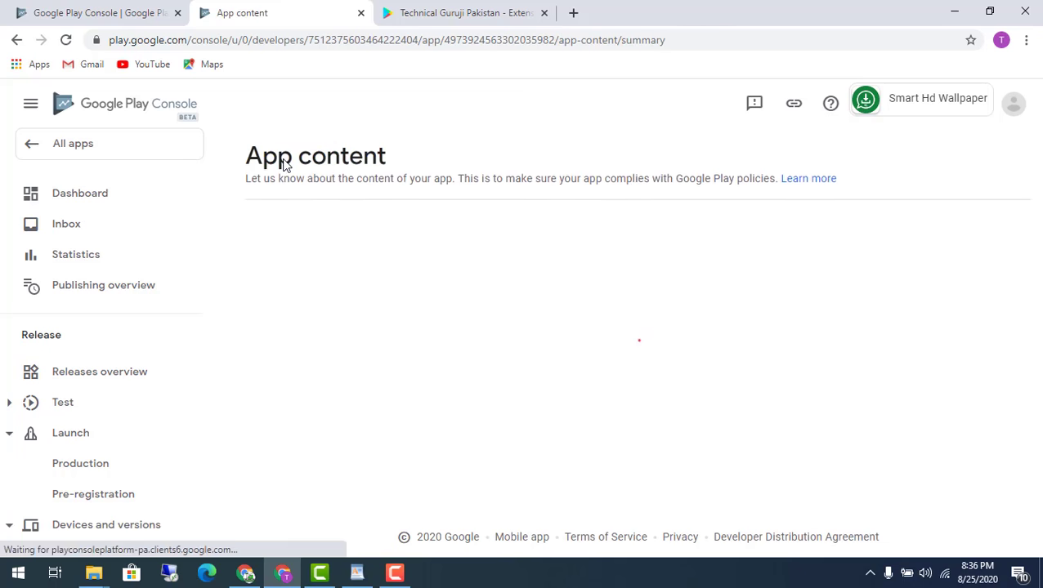
{"action": "scroll", "coordinate": [433, 427], "scroll_direction": "down", "scroll_amount": 1}
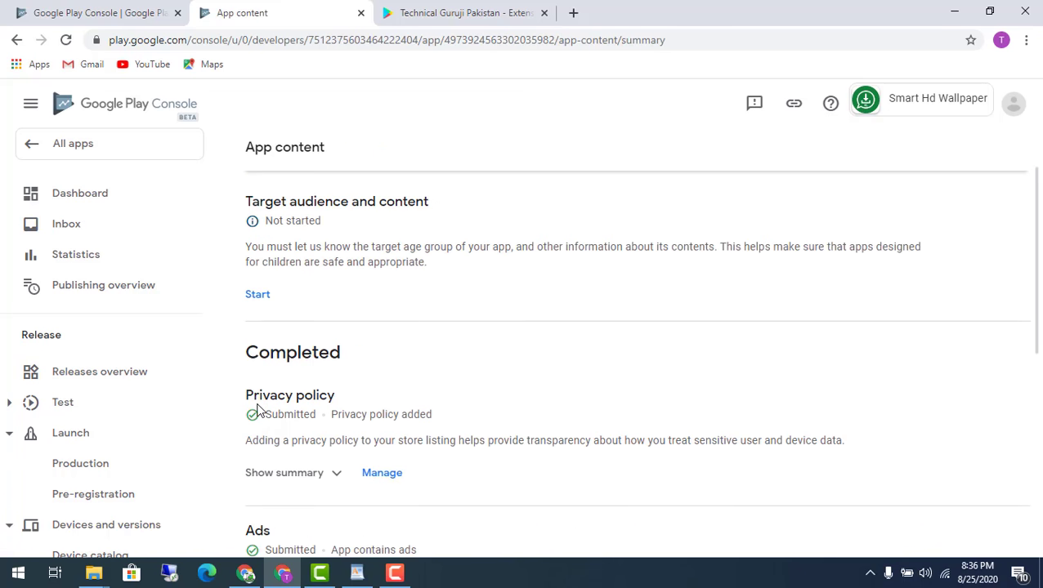
{"action": "left_click_drag", "start_coordinate": [234, 409], "coordinate": [410, 422]}
{"action": "scroll", "coordinate": [500, 398], "scroll_direction": "down", "scroll_amount": 4}
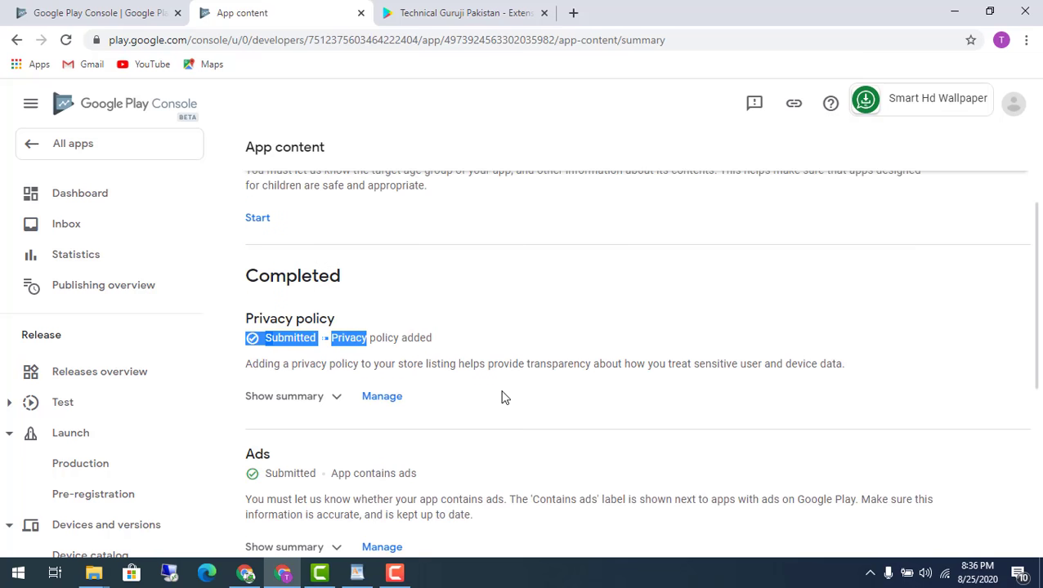
{"action": "scroll", "coordinate": [292, 380], "scroll_direction": "down", "scroll_amount": 2}
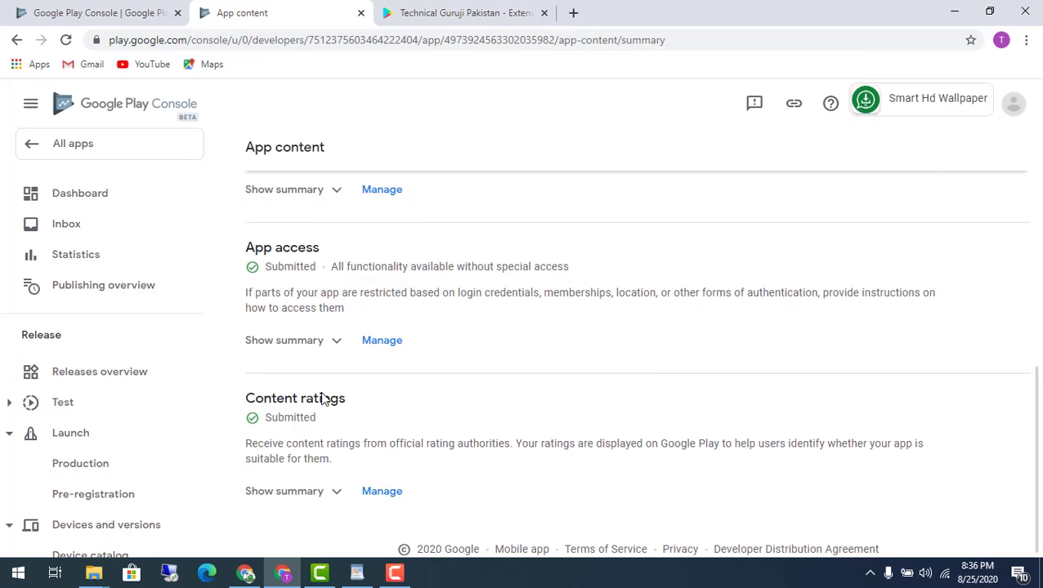
{"action": "scroll", "coordinate": [406, 456], "scroll_direction": "up", "scroll_amount": 6}
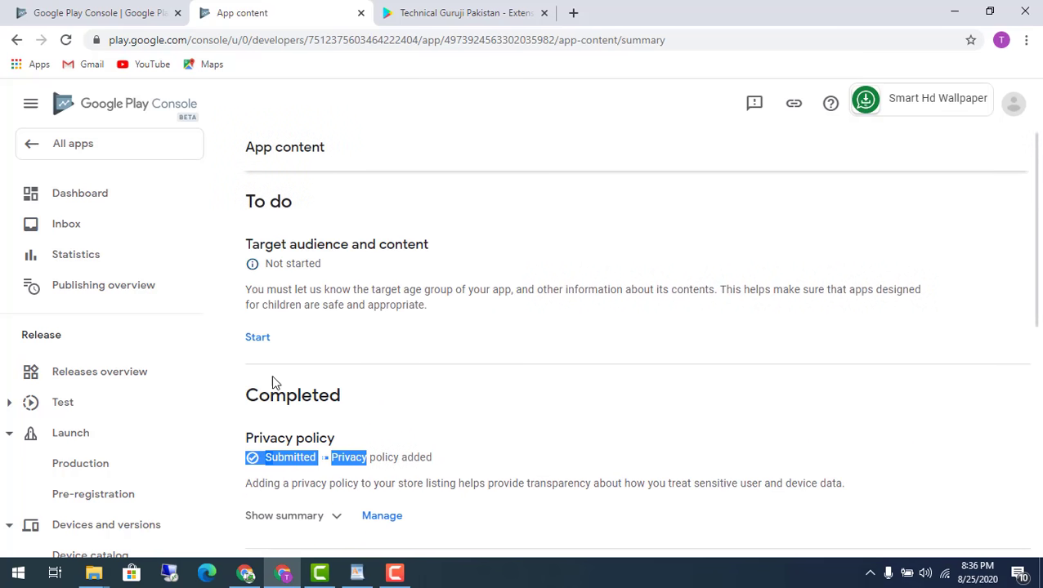
{"action": "left_click_drag", "start_coordinate": [490, 245], "coordinate": [322, 243]}
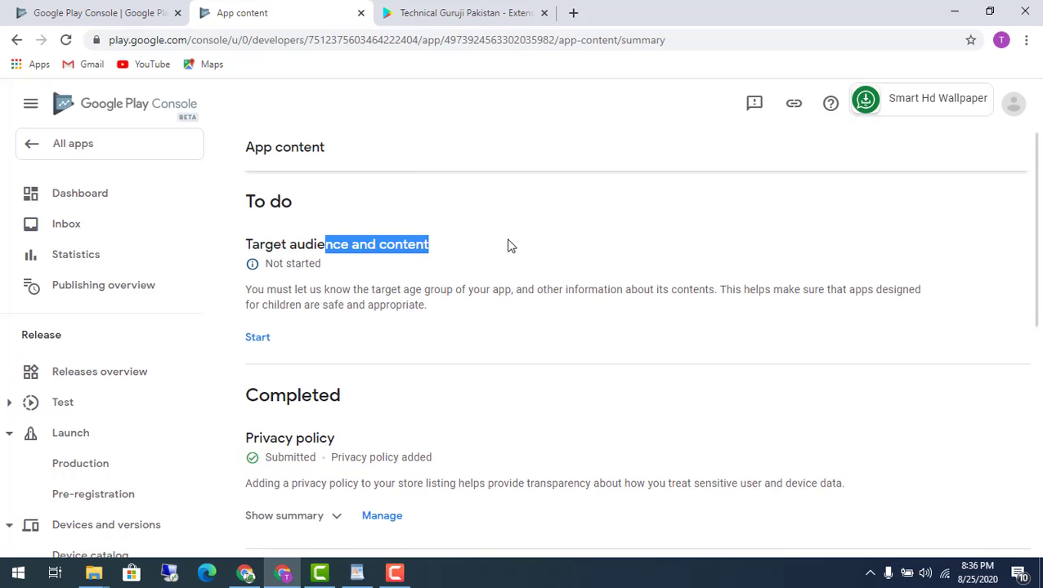
{"action": "left_click", "coordinate": [471, 248]}
{"action": "left_click_drag", "start_coordinate": [471, 248], "coordinate": [253, 253]}
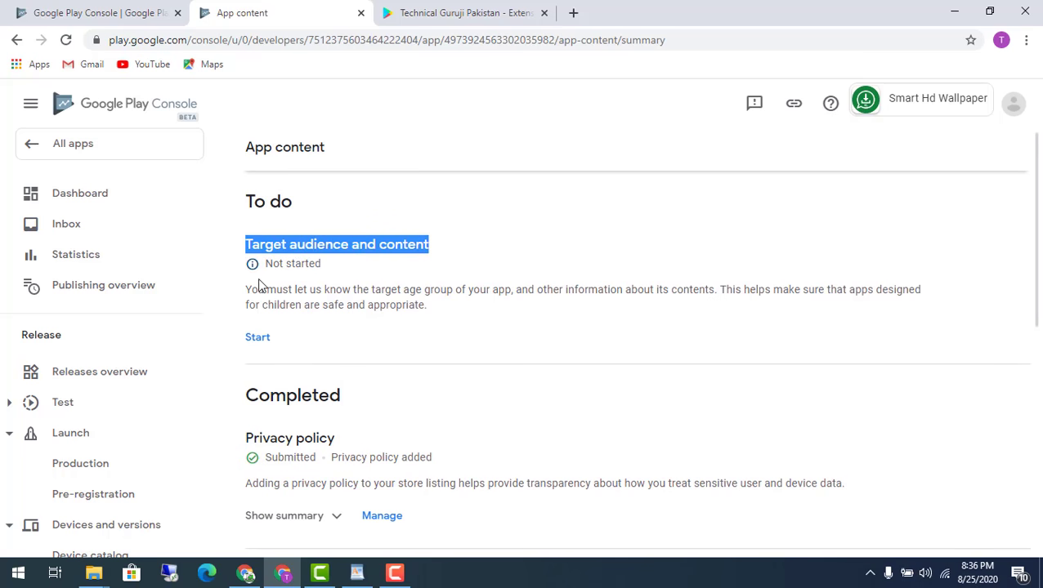
{"action": "scroll", "coordinate": [261, 327], "scroll_direction": "up", "scroll_amount": 1}
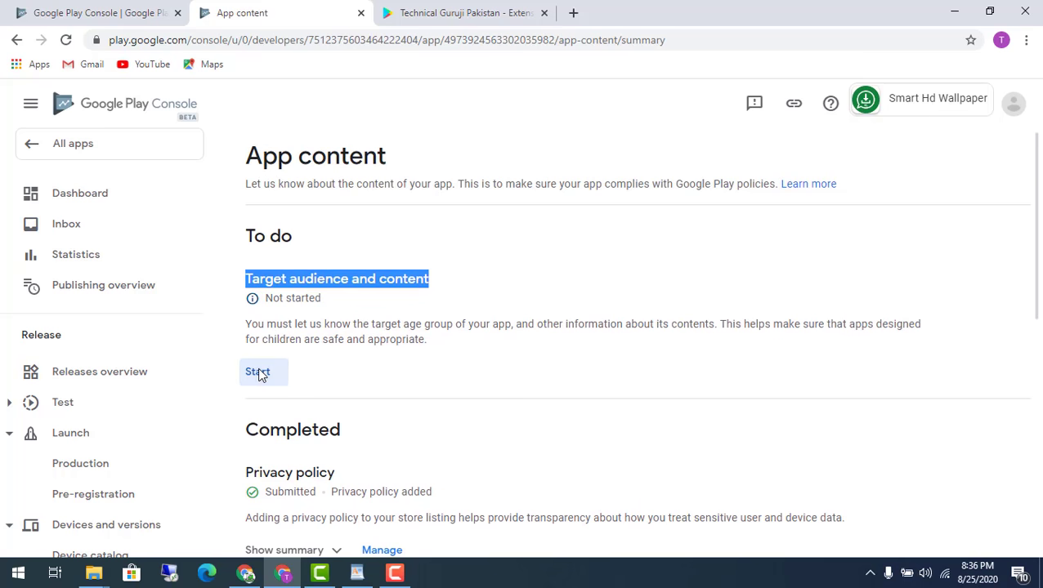
Start the Target audience and content declaration and select the age groups 16-17 and 18 and over.
{"action": "left_click", "coordinate": [257, 372]}
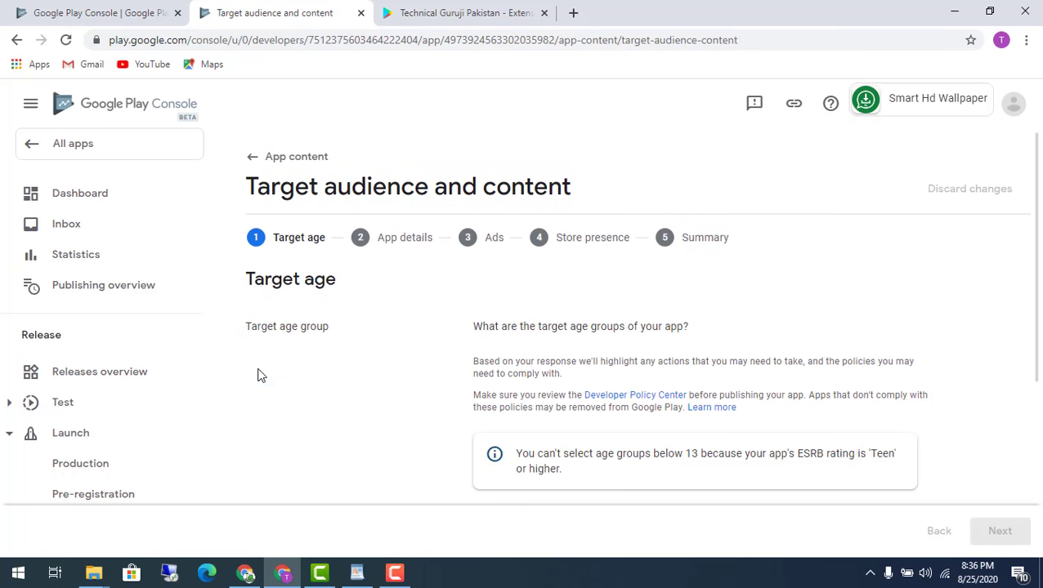
{"action": "scroll", "coordinate": [499, 359], "scroll_direction": "down", "scroll_amount": 3}
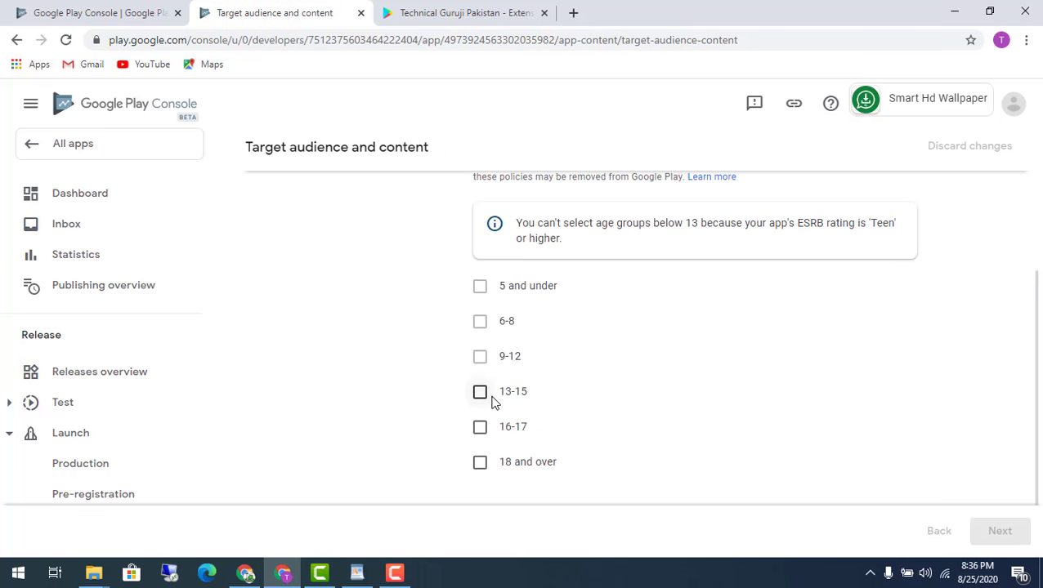
{"action": "left_click", "coordinate": [480, 427]}
{"action": "scroll", "coordinate": [495, 416], "scroll_direction": "down", "scroll_amount": 1}
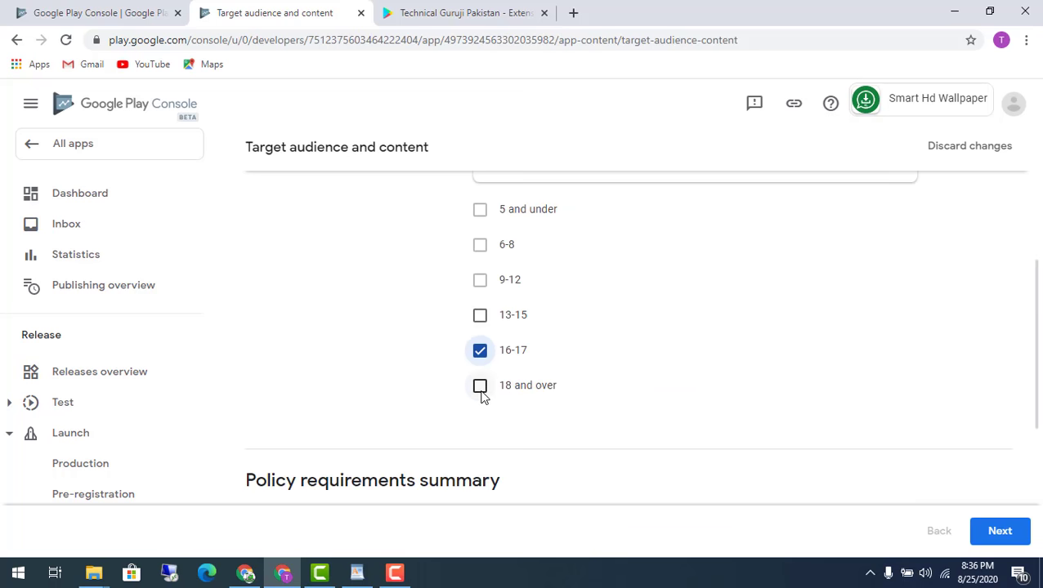
{"action": "left_click", "coordinate": [480, 385]}
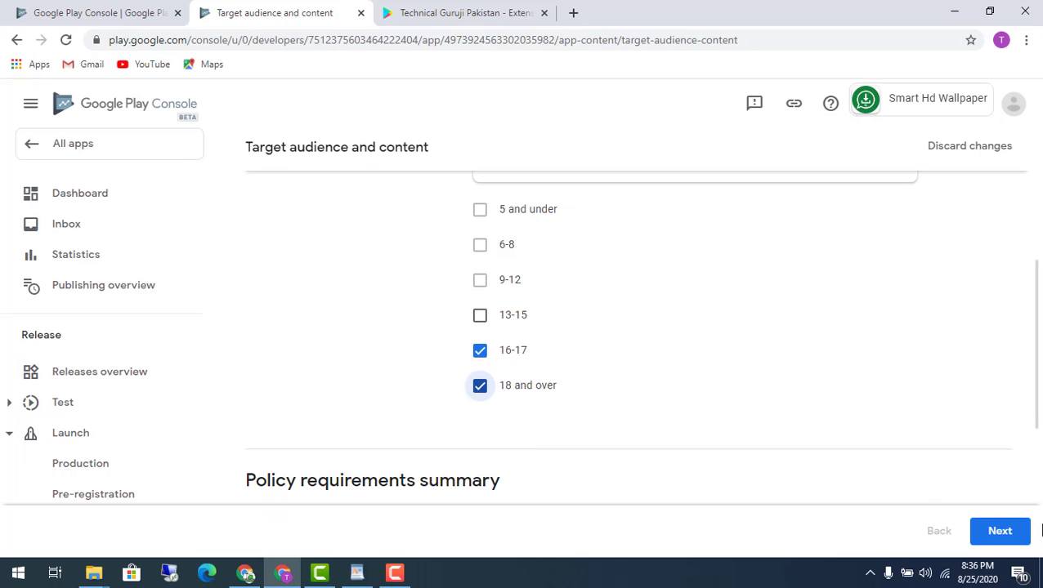
Continue past the policy requirements and Store presence to the Summary, and save the target audience declaration.
{"action": "scroll", "coordinate": [939, 517], "scroll_direction": "down", "scroll_amount": 2}
{"action": "scroll", "coordinate": [948, 520], "scroll_direction": "down", "scroll_amount": 2}
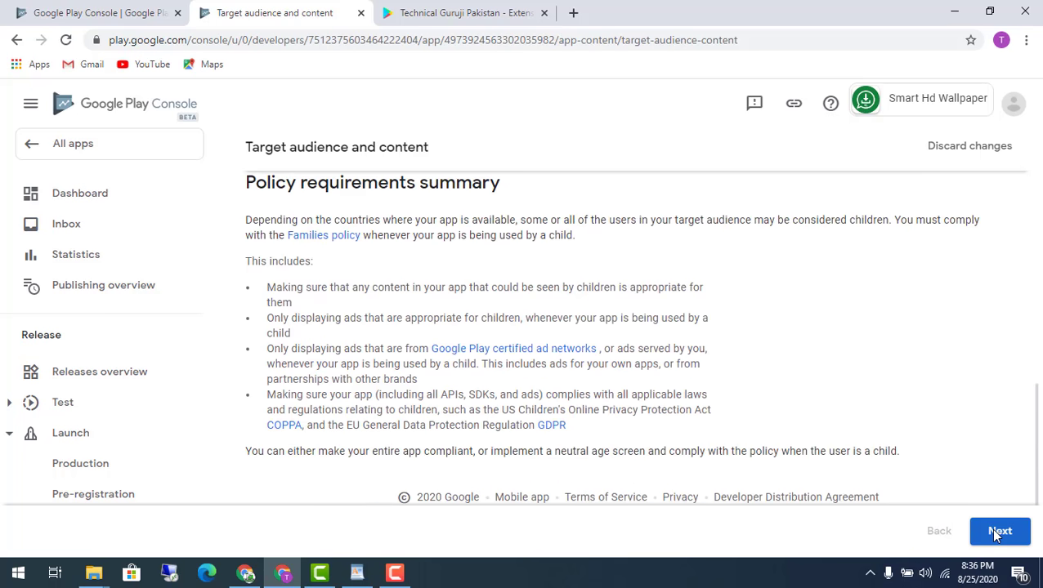
{"action": "left_click", "coordinate": [990, 528]}
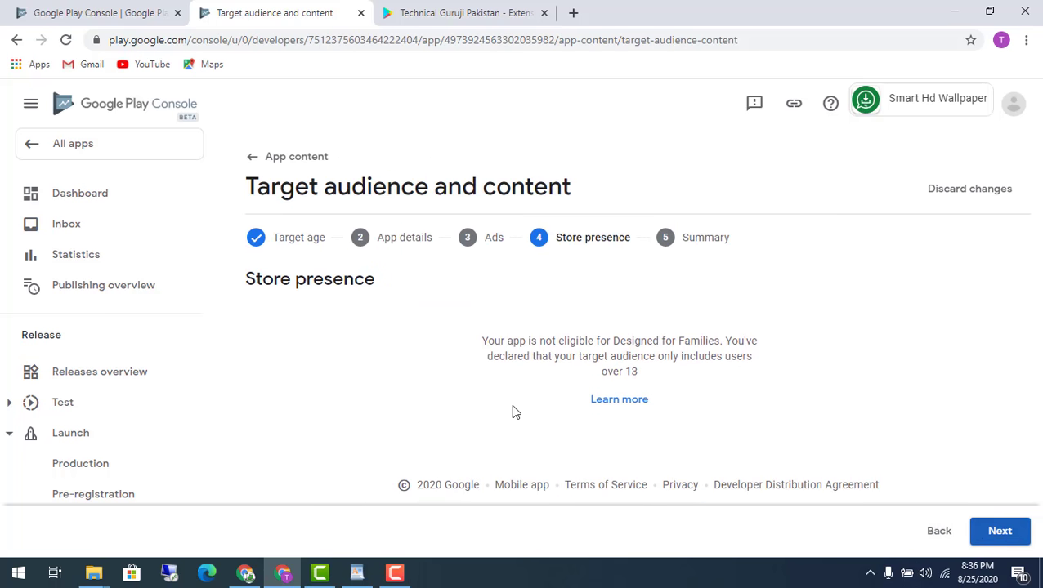
{"action": "left_click", "coordinate": [1018, 533]}
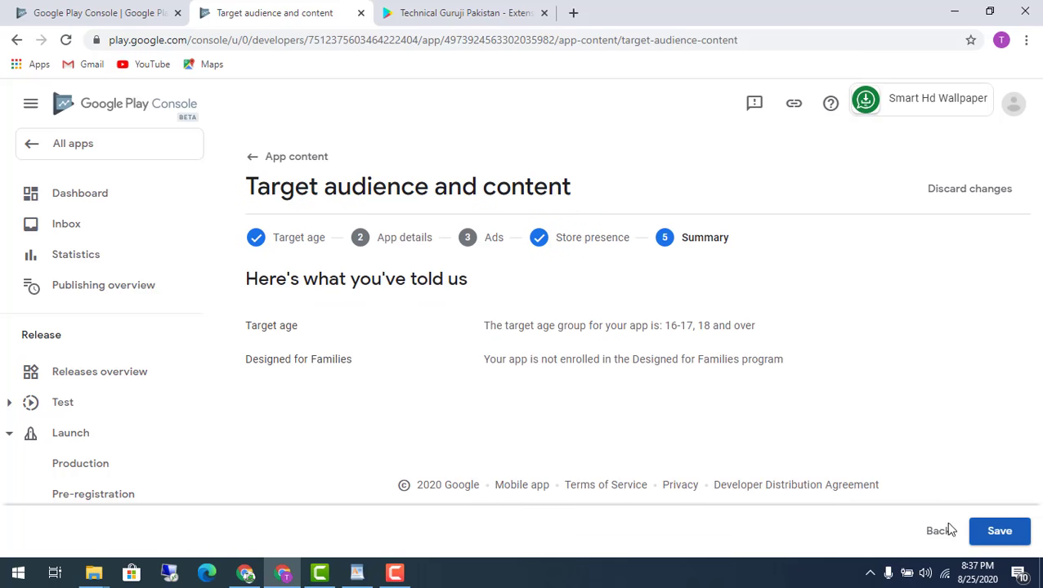
{"action": "left_click", "coordinate": [1012, 539]}
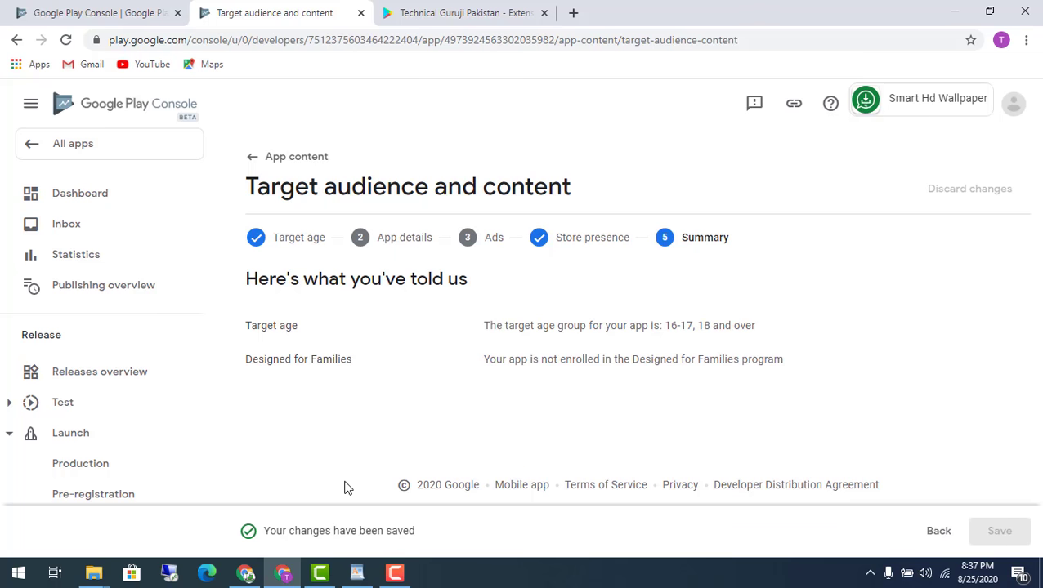
Return to App content and check the submission status of every declaration, including Target audience and content.
{"action": "left_click", "coordinate": [284, 163]}
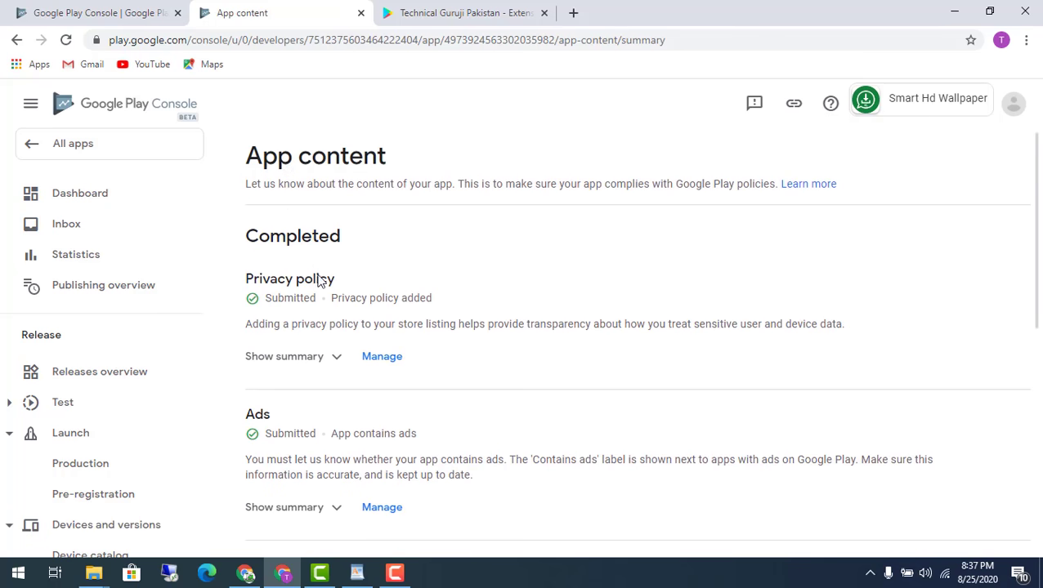
{"action": "scroll", "coordinate": [326, 302], "scroll_direction": "down", "scroll_amount": 2}
{"action": "scroll", "coordinate": [332, 325], "scroll_direction": "down", "scroll_amount": 5}
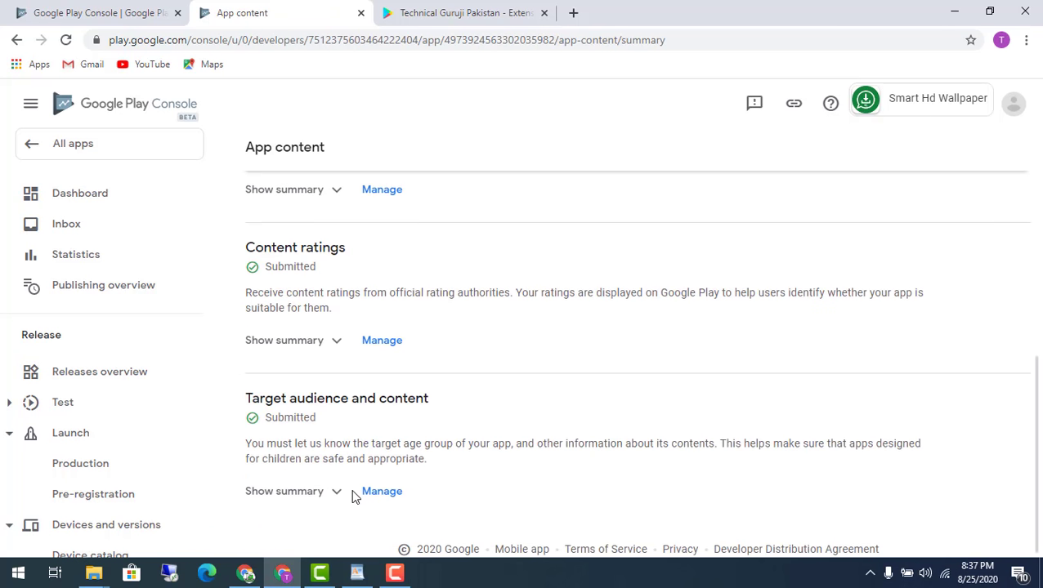
{"action": "scroll", "coordinate": [336, 496], "scroll_direction": "up", "scroll_amount": 7}
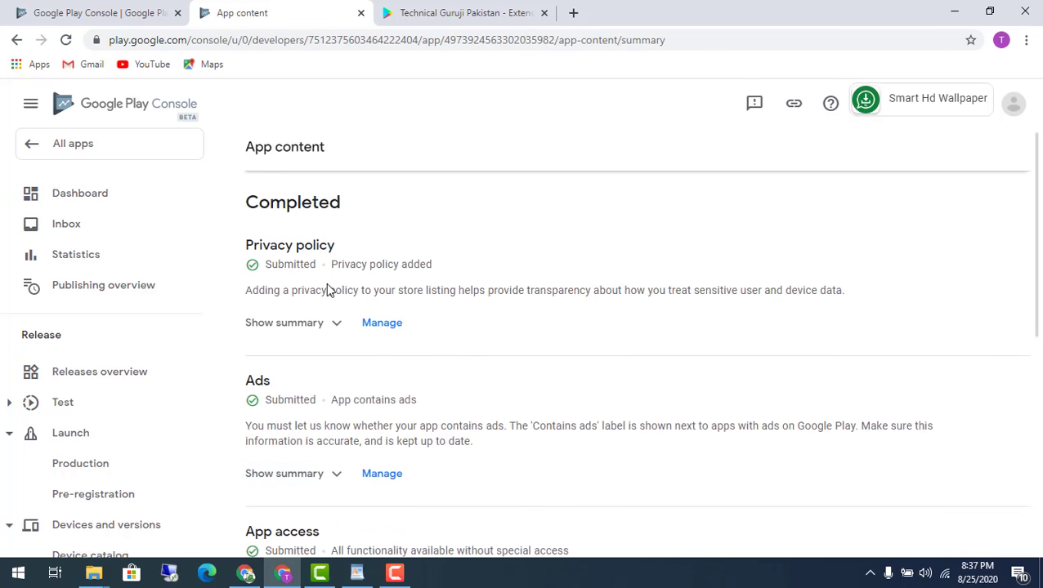
{"action": "scroll", "coordinate": [327, 290], "scroll_direction": "up", "scroll_amount": 1}
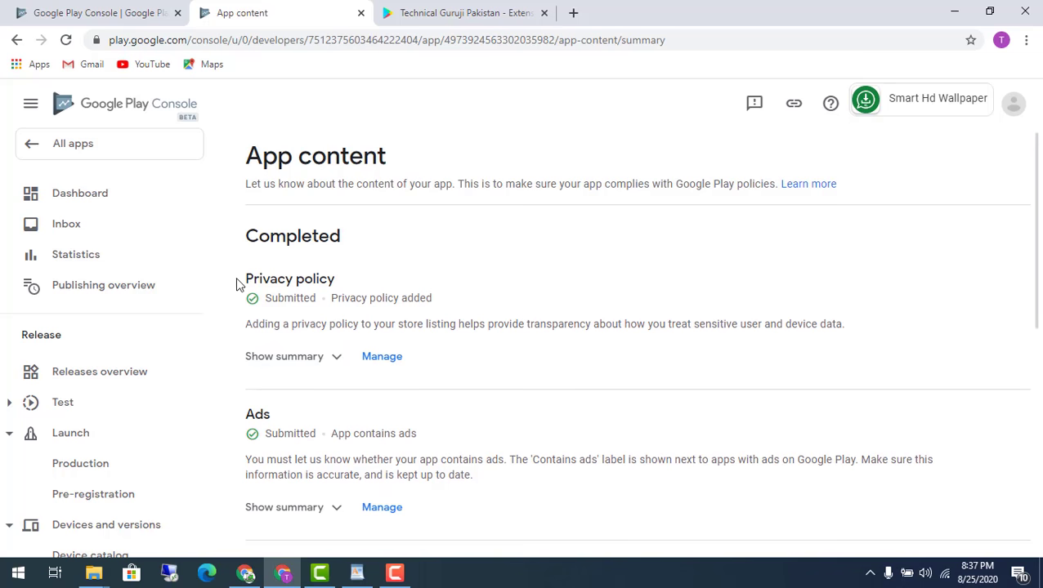
Open the app's Dashboard and find the "Publish your app on Google Play" tasks.
{"action": "left_click", "coordinate": [89, 208]}
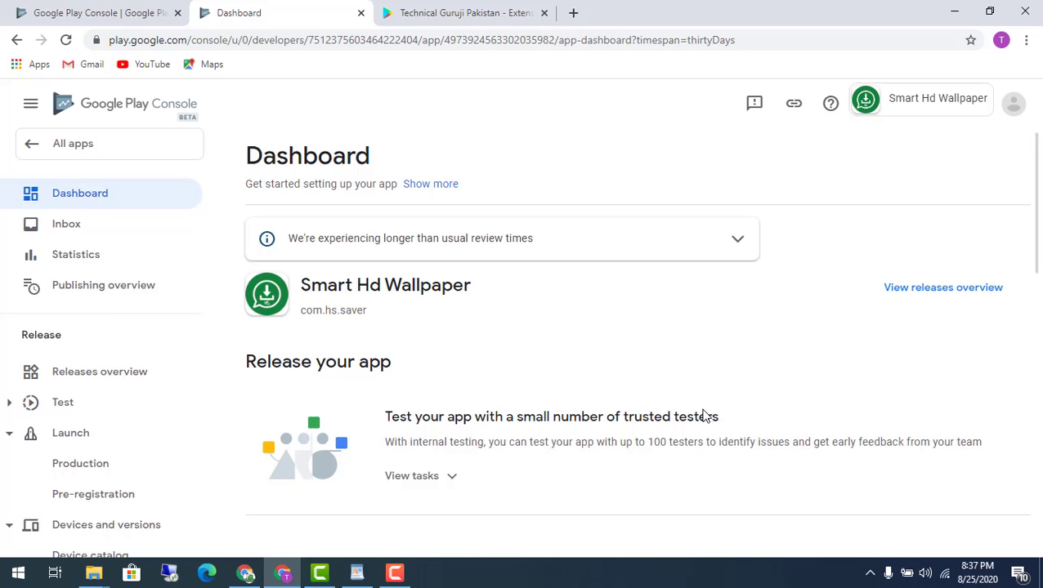
{"action": "scroll", "coordinate": [692, 423], "scroll_direction": "down", "scroll_amount": 10}
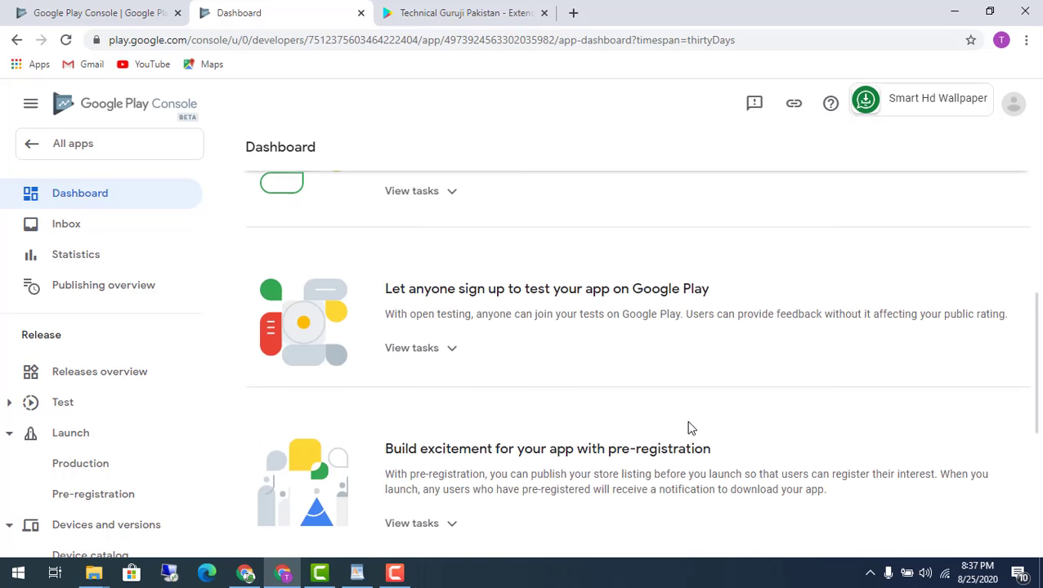
{"action": "scroll", "coordinate": [691, 429], "scroll_direction": "down", "scroll_amount": 1}
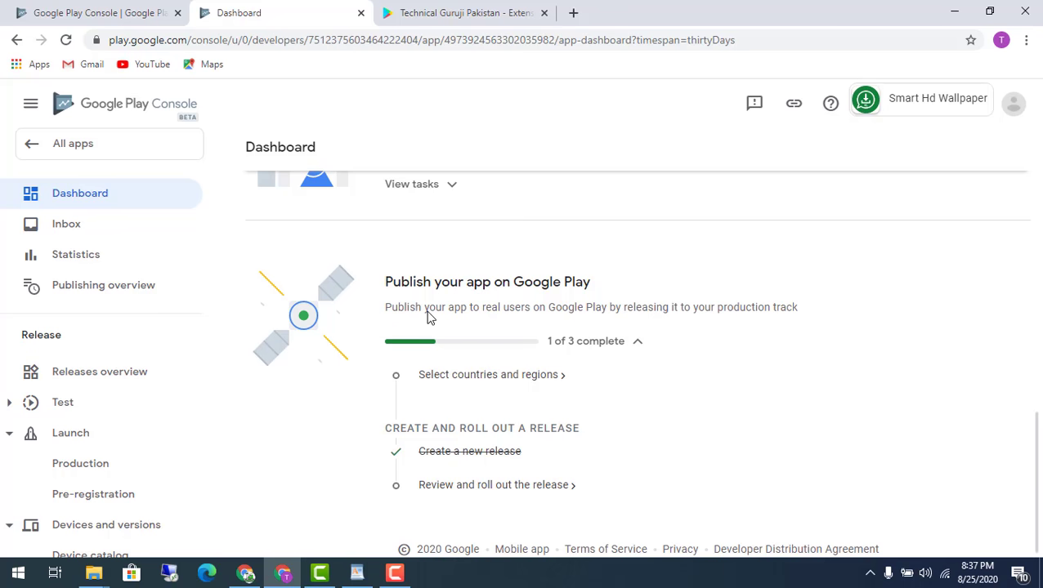
{"action": "mouse_move", "coordinate": [239, 248]}
{"action": "left_mouse_down"}
{"action": "mouse_move", "coordinate": [360, 305]}
{"action": "mouse_move", "coordinate": [695, 558]}
{"action": "mouse_move", "coordinate": [786, 551]}
{"action": "left_mouse_up"}
{"action": "left_click_drag", "start_coordinate": [372, 256], "coordinate": [607, 295]}
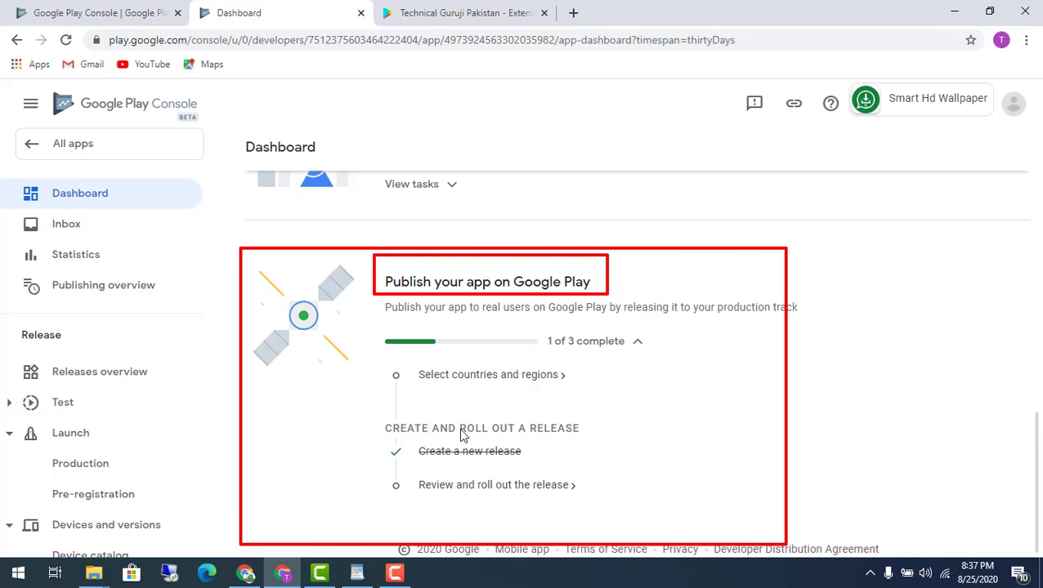
{"action": "left_click_drag", "start_coordinate": [358, 357], "coordinate": [584, 388]}
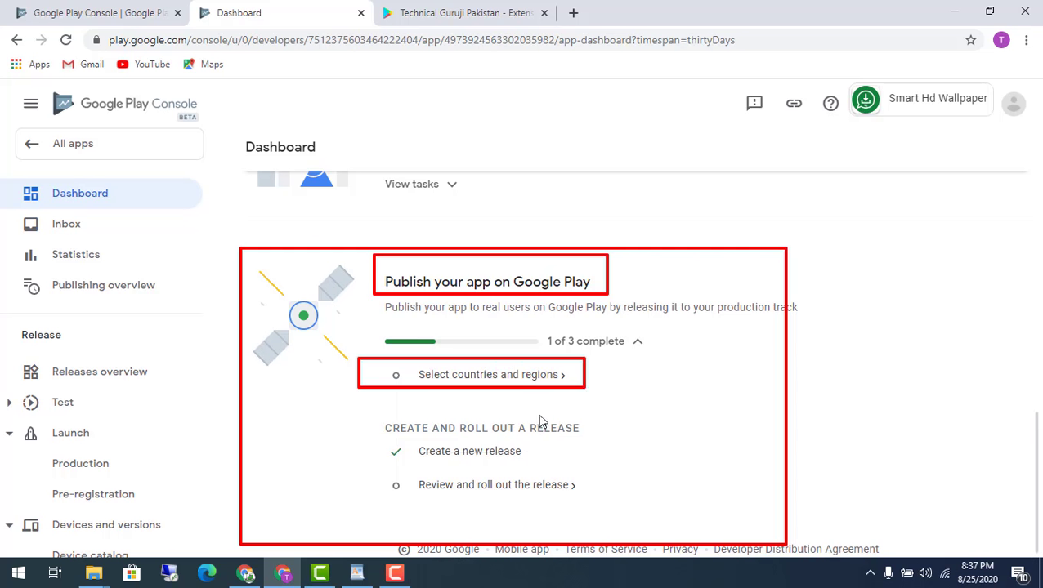
{"action": "key", "text": "Escape"}
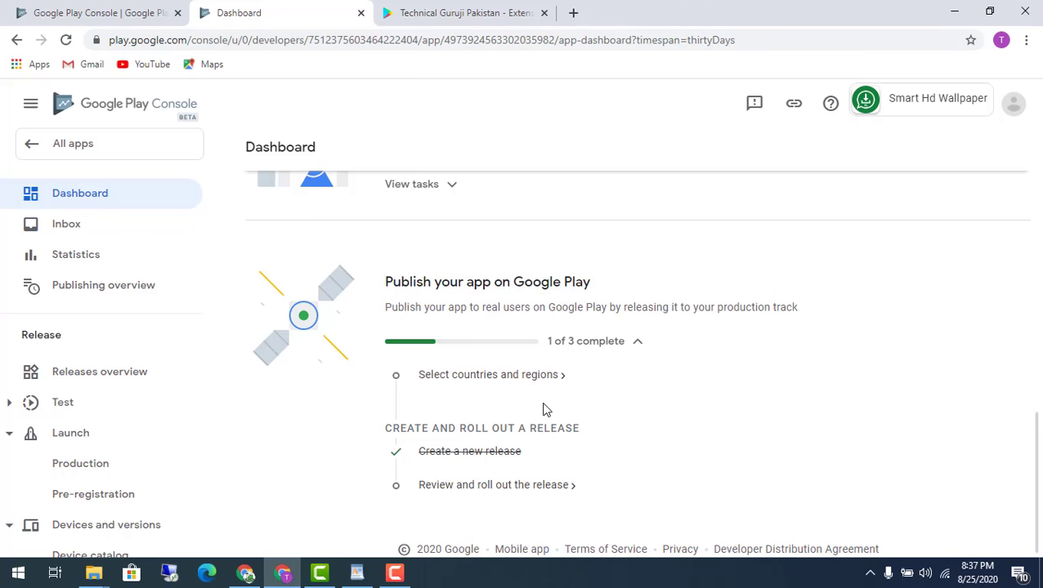
Open the "Select countries and regions" task for the production release.
{"action": "double_click", "coordinate": [431, 377]}
{"action": "left_click", "coordinate": [506, 377]}
{"action": "left_click", "coordinate": [507, 377]}
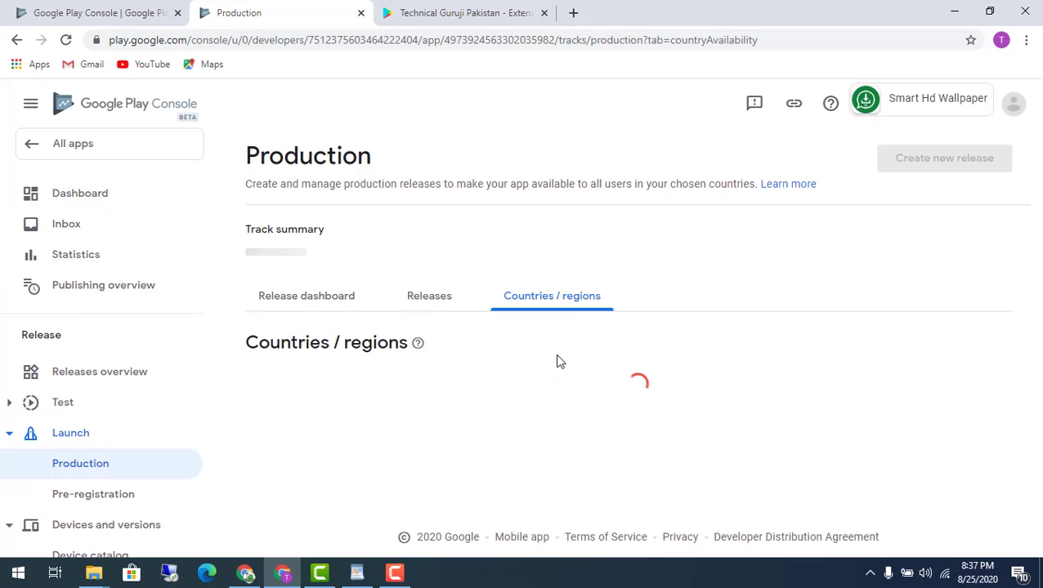
Add all countries and regions, including Rest of World, to the Production track and confirm the addition.
{"action": "scroll", "coordinate": [558, 360], "scroll_direction": "down", "scroll_amount": 1}
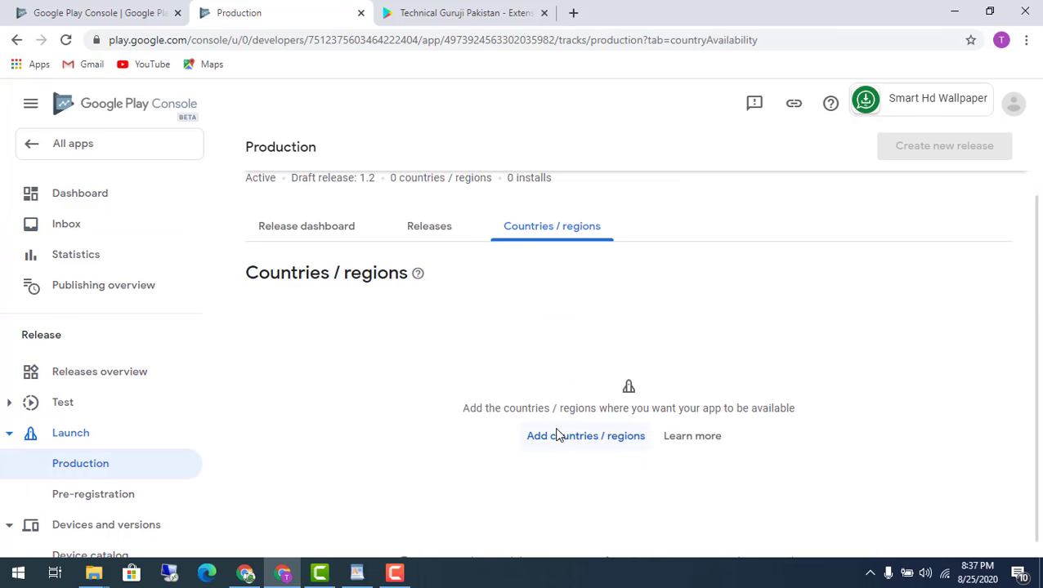
{"action": "left_click", "coordinate": [575, 438]}
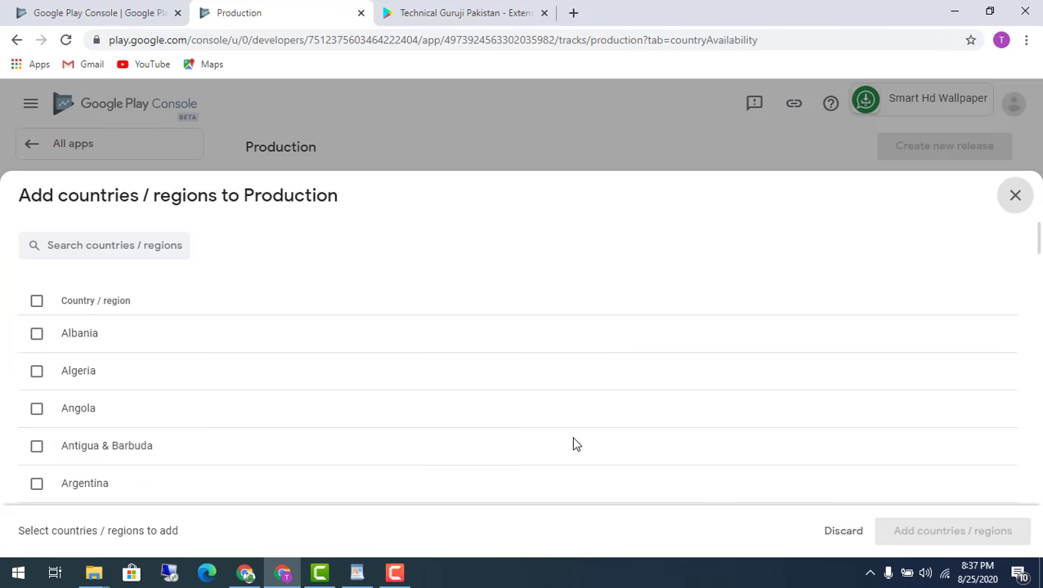
{"action": "left_click", "coordinate": [35, 337]}
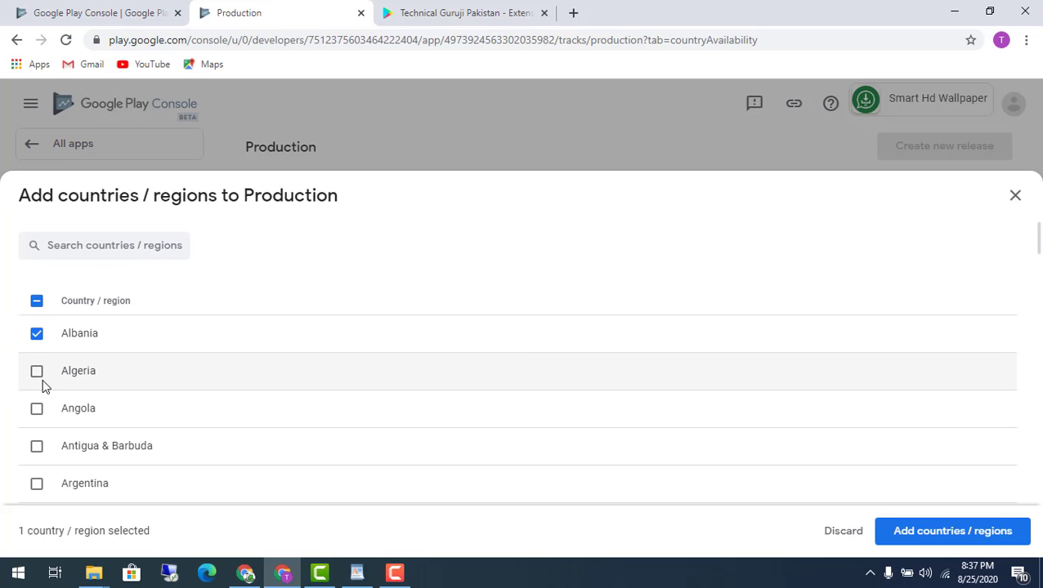
{"action": "left_click", "coordinate": [39, 378]}
{"action": "left_click", "coordinate": [38, 411]}
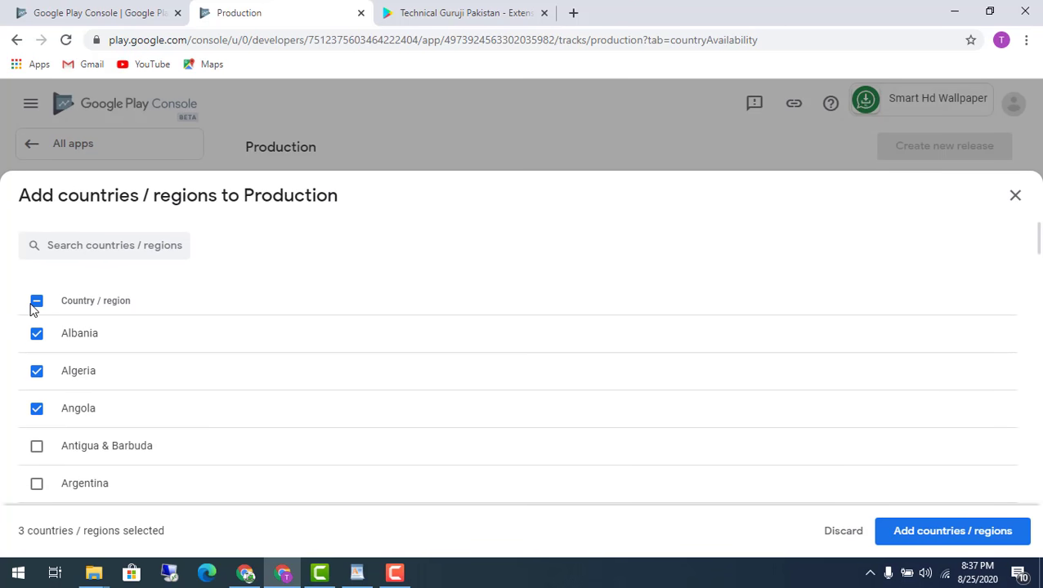
{"action": "left_click", "coordinate": [35, 304]}
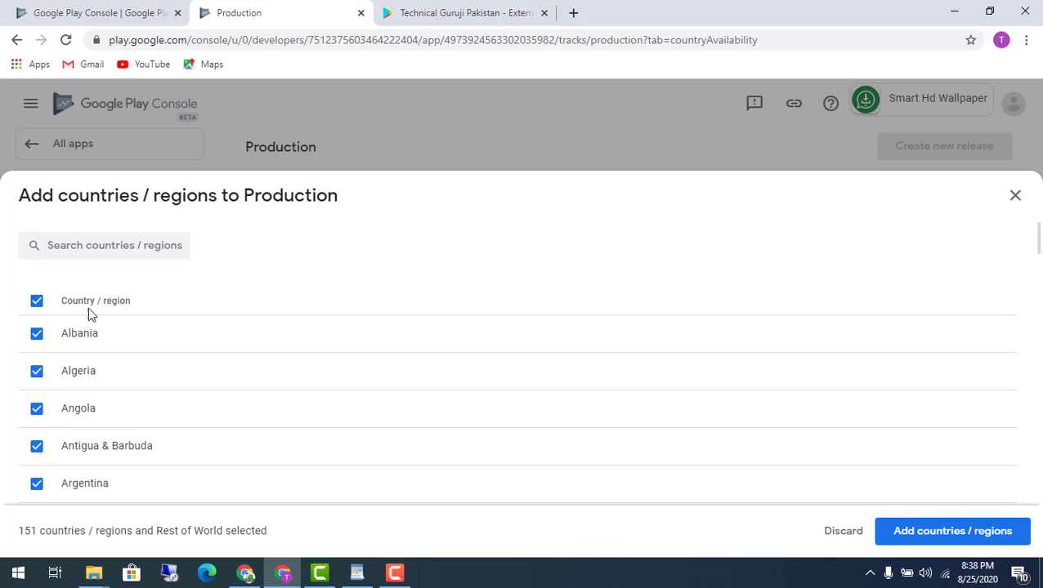
{"action": "scroll", "coordinate": [619, 458], "scroll_direction": "down", "scroll_amount": 10}
{"action": "scroll", "coordinate": [619, 457], "scroll_direction": "up", "scroll_amount": 3}
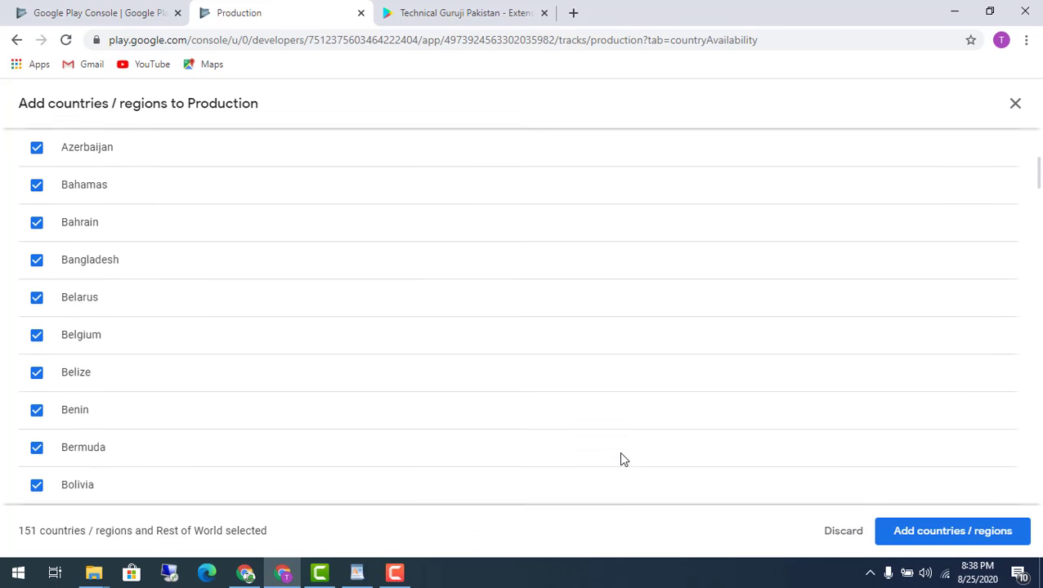
{"action": "scroll", "coordinate": [620, 459], "scroll_direction": "up", "scroll_amount": 5}
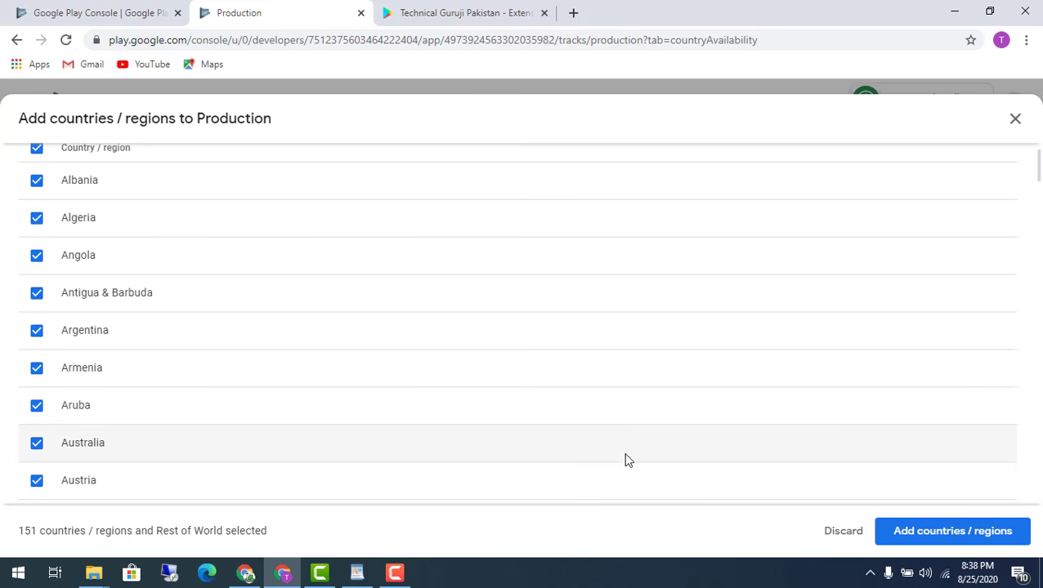
{"action": "left_click", "coordinate": [929, 531]}
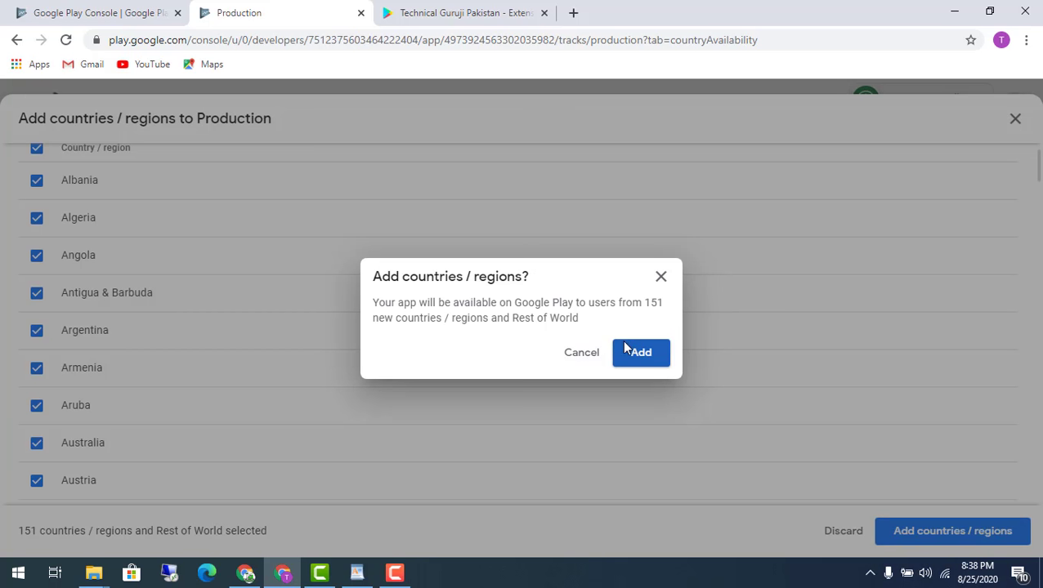
{"action": "left_click", "coordinate": [641, 355]}
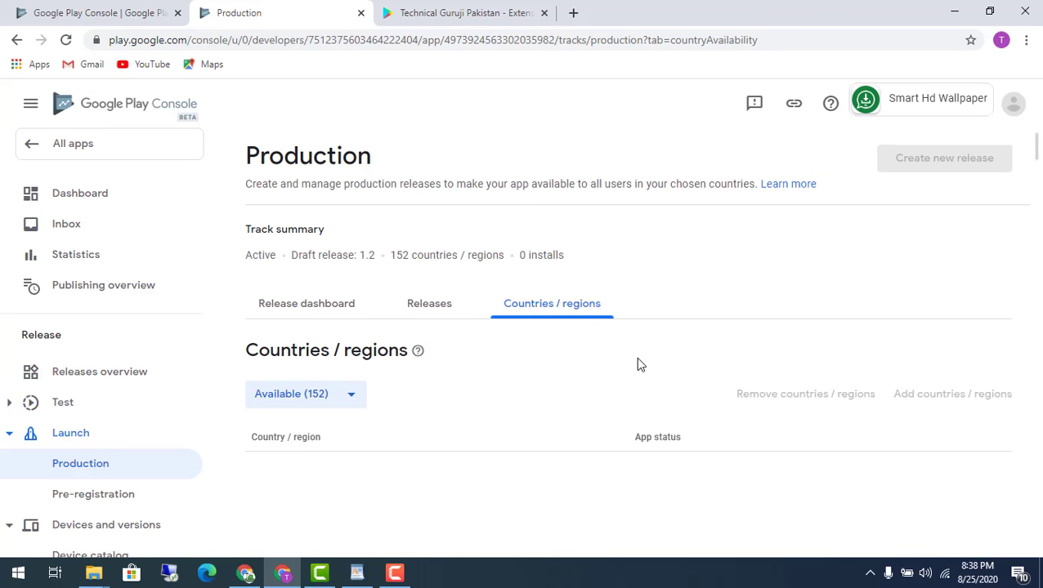
Return to the app's Dashboard and open the "Review and roll out the release" task.
{"action": "scroll", "coordinate": [646, 381], "scroll_direction": "down", "scroll_amount": 4}
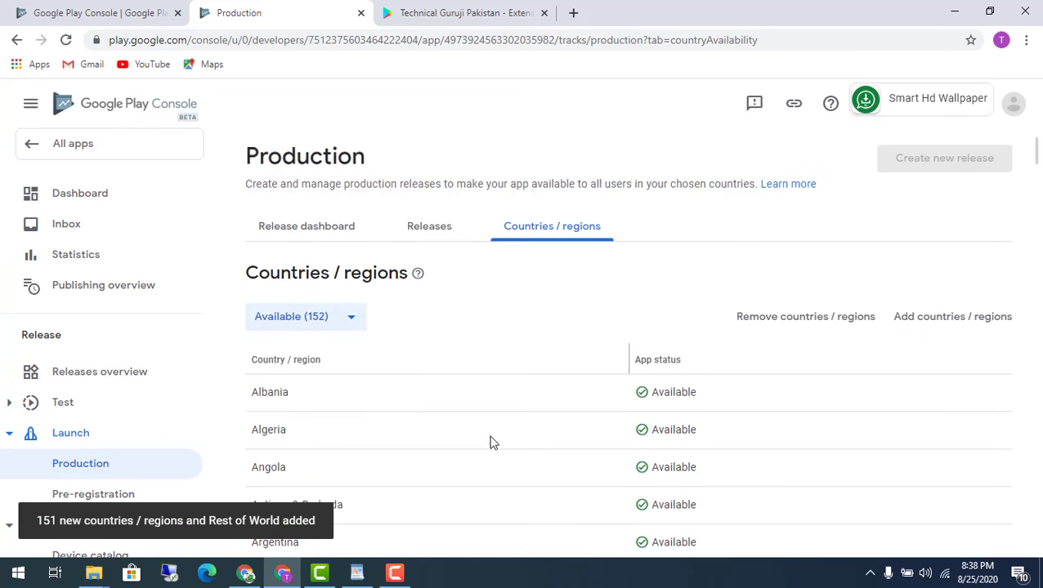
{"action": "scroll", "coordinate": [639, 448], "scroll_direction": "up", "scroll_amount": 5}
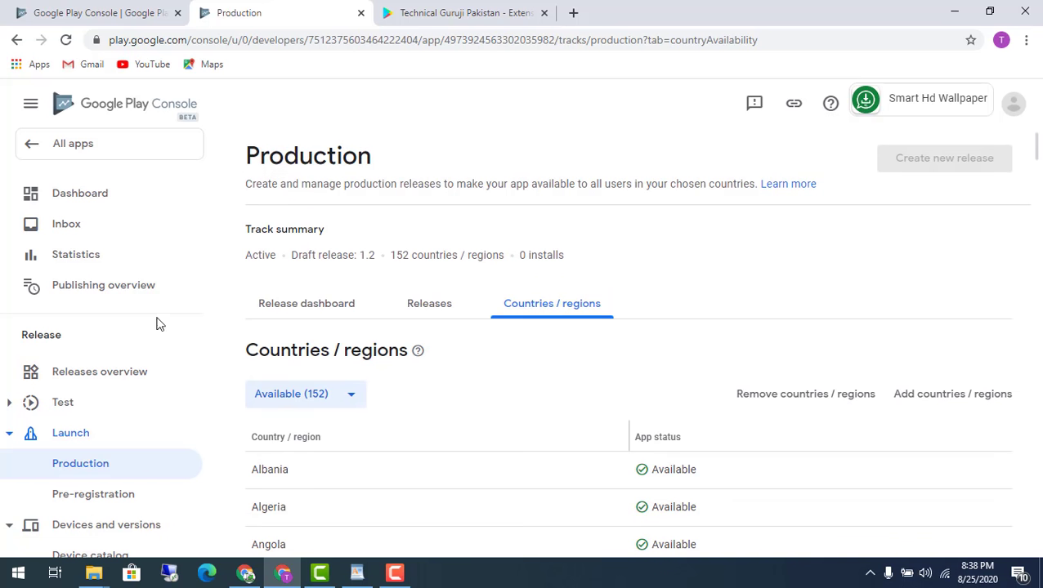
{"action": "left_click", "coordinate": [82, 196]}
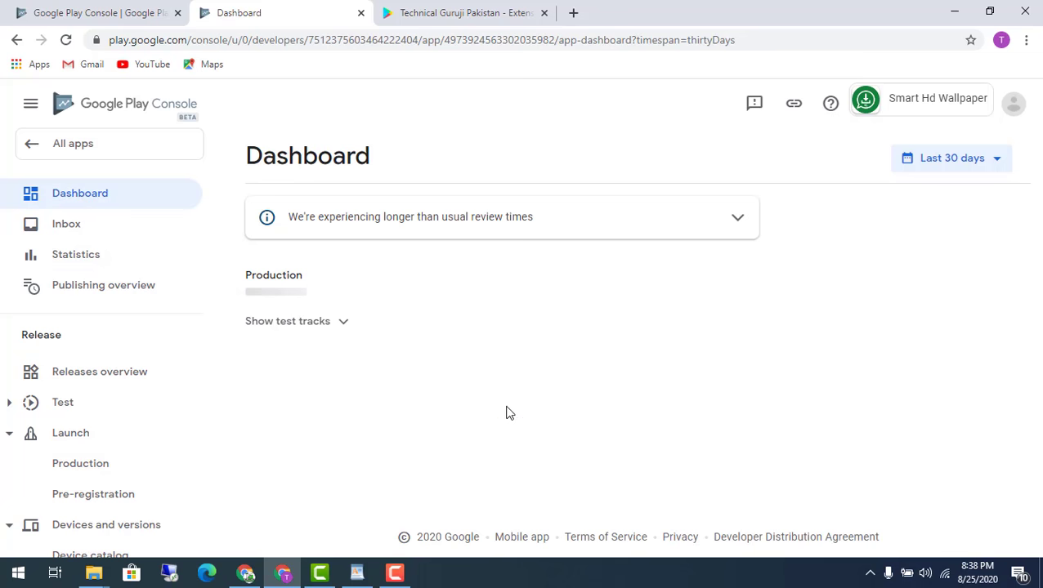
{"action": "scroll", "coordinate": [506, 413], "scroll_direction": "down", "scroll_amount": 10}
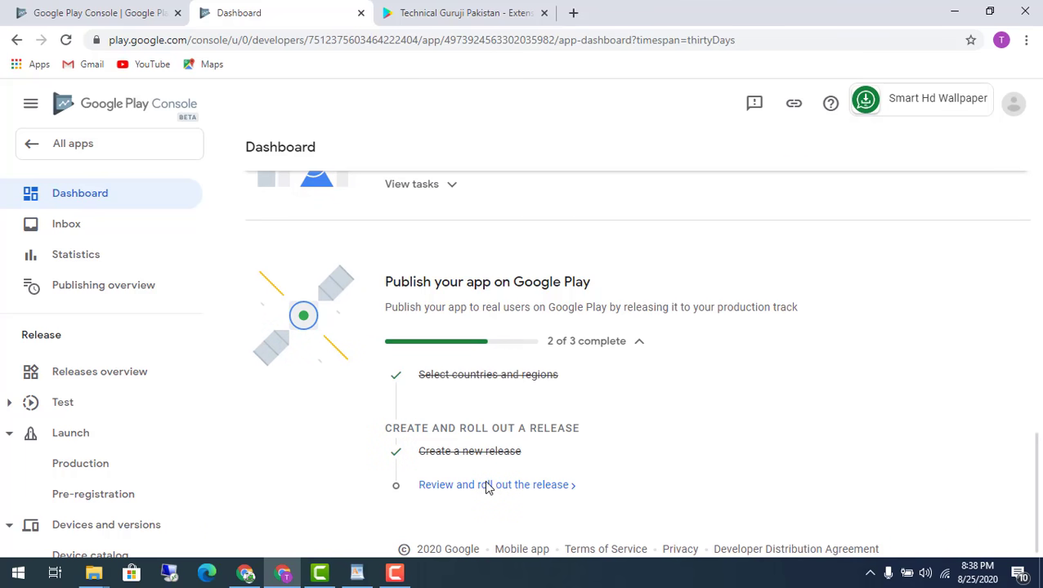
{"action": "left_click", "coordinate": [488, 485]}
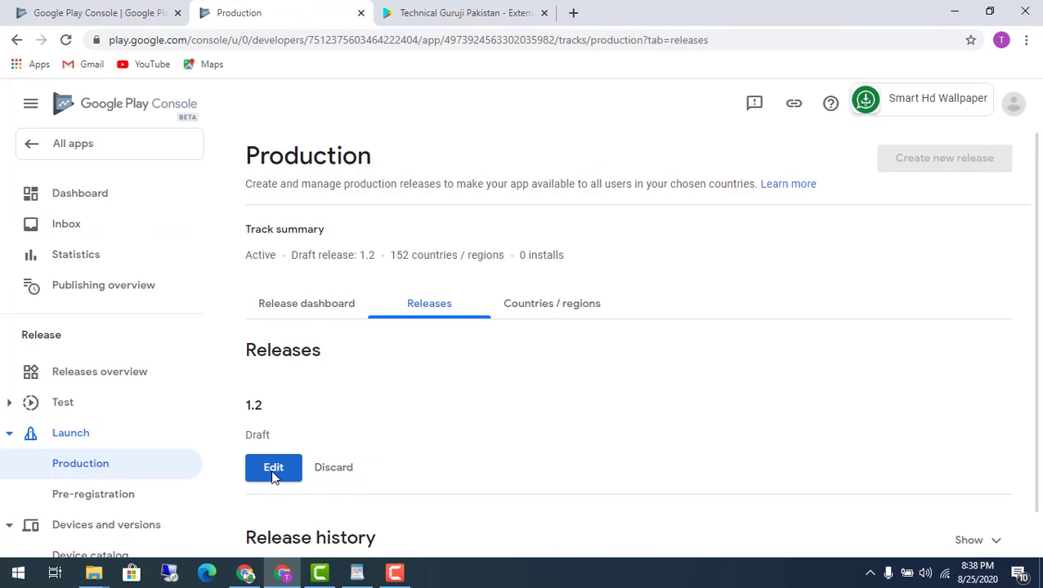
Open the draft production release 1.2 for editing.
{"action": "scroll", "coordinate": [224, 335], "scroll_direction": "down", "scroll_amount": 5}
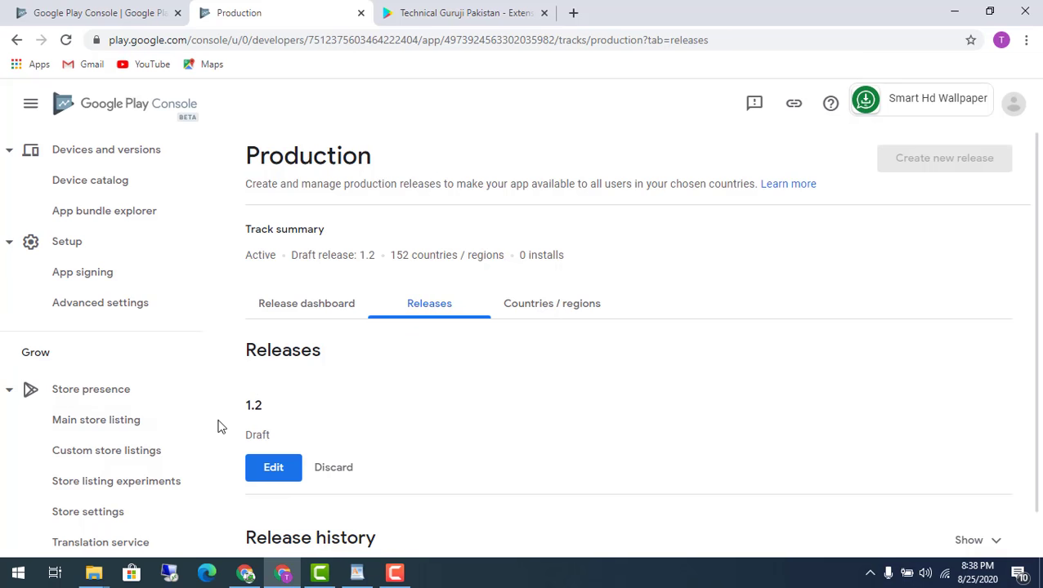
{"action": "scroll", "coordinate": [121, 398], "scroll_direction": "up", "scroll_amount": 4}
{"action": "scroll", "coordinate": [118, 386], "scroll_direction": "up", "scroll_amount": 2}
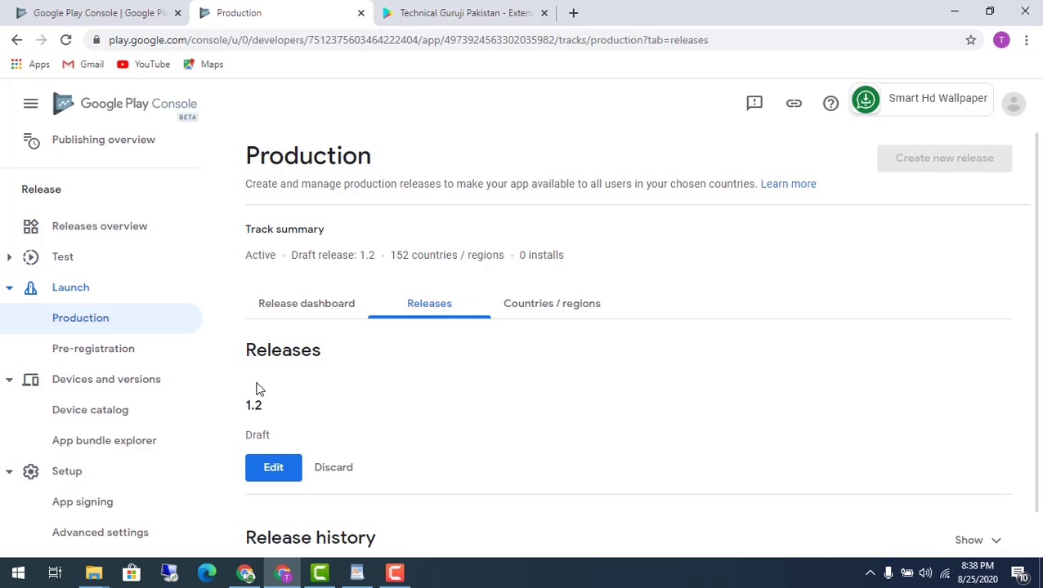
{"action": "left_click_drag", "start_coordinate": [232, 387], "coordinate": [374, 438]}
{"action": "scroll", "coordinate": [343, 441], "scroll_direction": "down", "scroll_amount": 1}
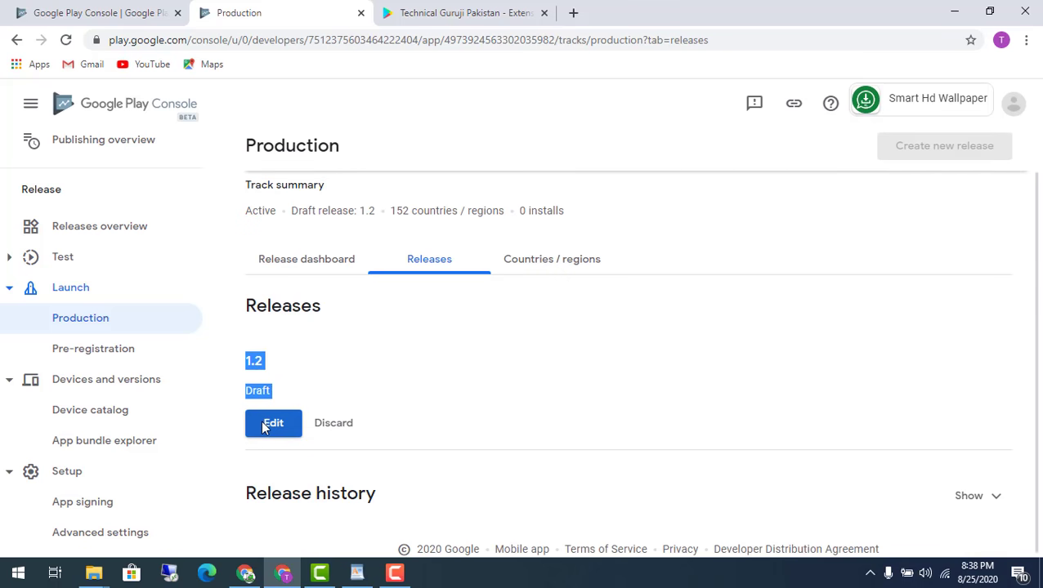
{"action": "mouse_move", "coordinate": [224, 400]}
{"action": "left_mouse_down"}
{"action": "mouse_move", "coordinate": [296, 456]}
{"action": "mouse_move", "coordinate": [312, 452]}
{"action": "left_mouse_up"}
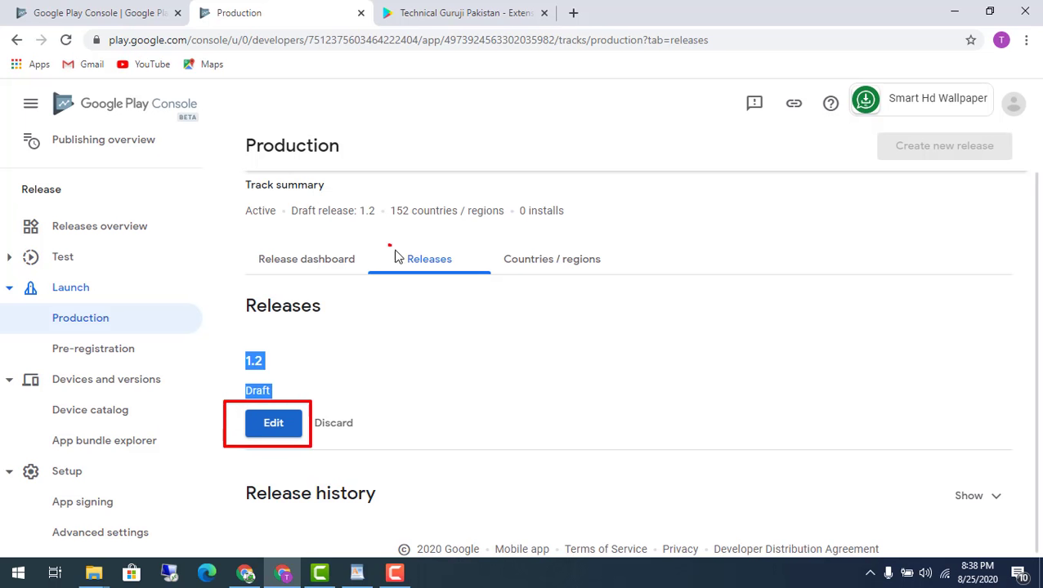
{"action": "left_click_drag", "start_coordinate": [394, 256], "coordinate": [472, 287]}
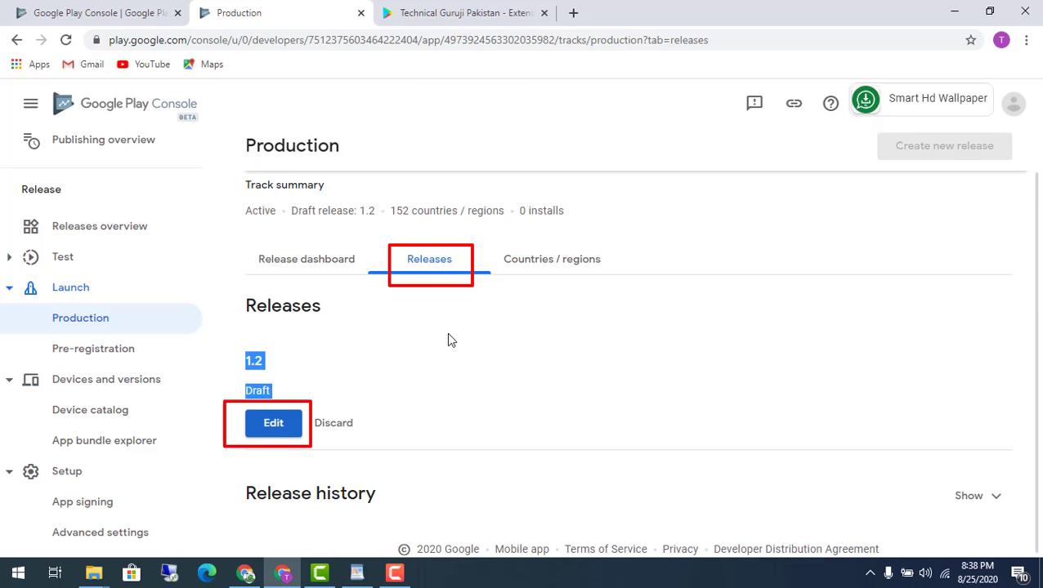
{"action": "key", "text": "Escape"}
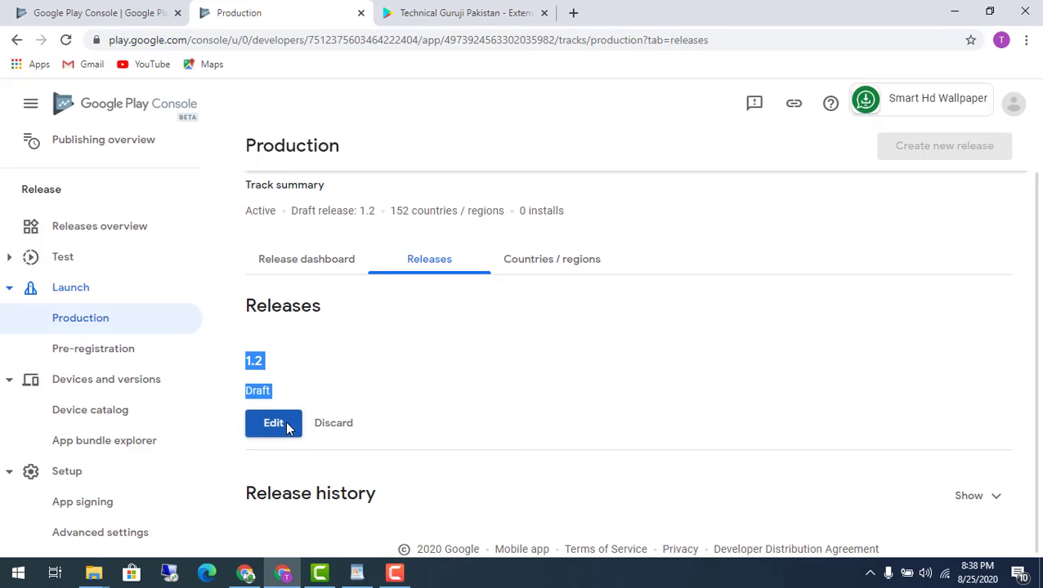
{"action": "left_click", "coordinate": [274, 424]}
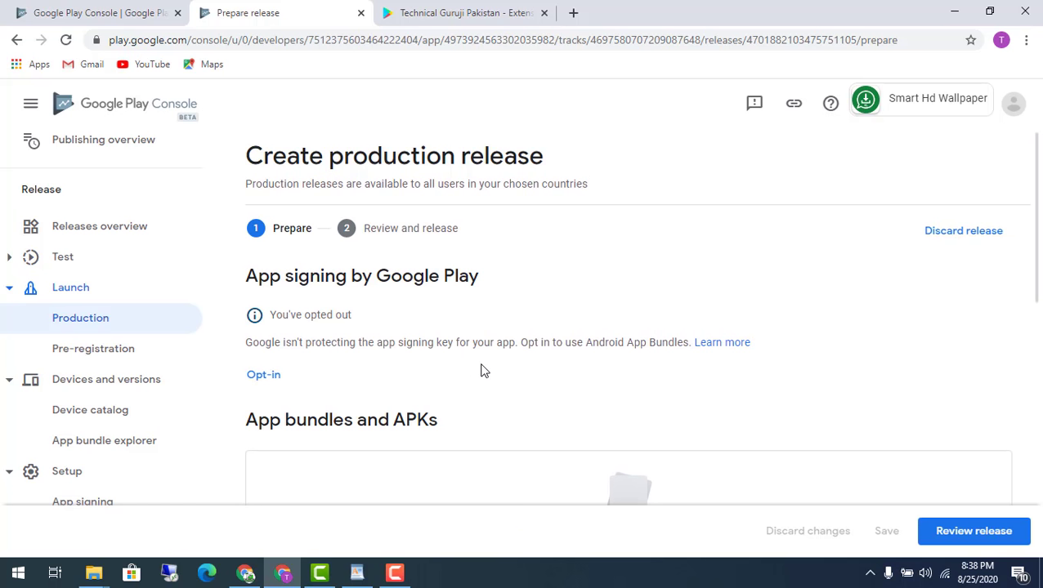
Examine the production release's app signing, APK, release name and release notes before submitting it for review.
{"action": "scroll", "coordinate": [481, 371], "scroll_direction": "down", "scroll_amount": 5}
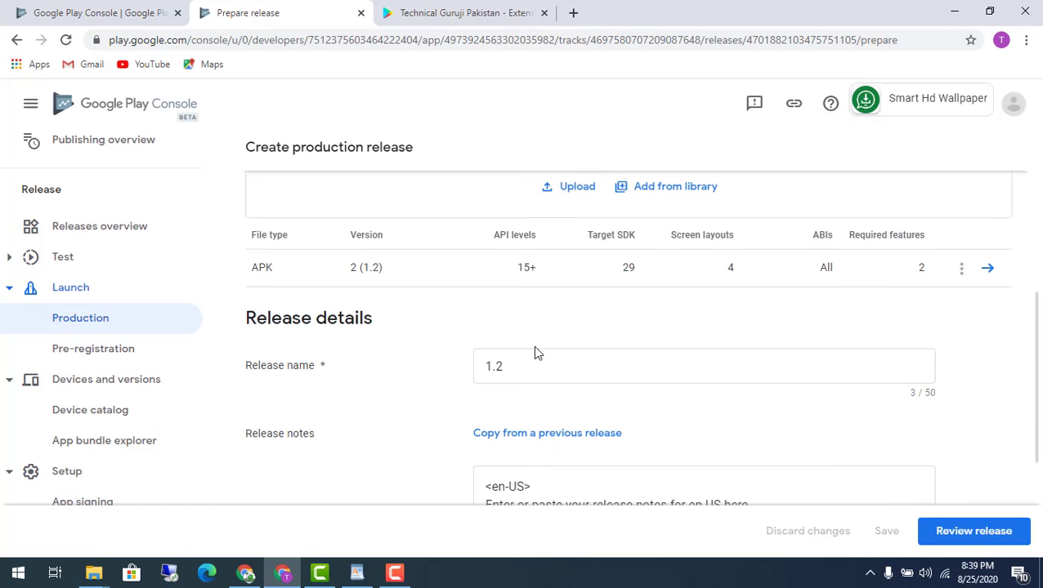
{"action": "scroll", "coordinate": [564, 363], "scroll_direction": "down", "scroll_amount": 3}
{"action": "scroll", "coordinate": [608, 368], "scroll_direction": "up", "scroll_amount": 3}
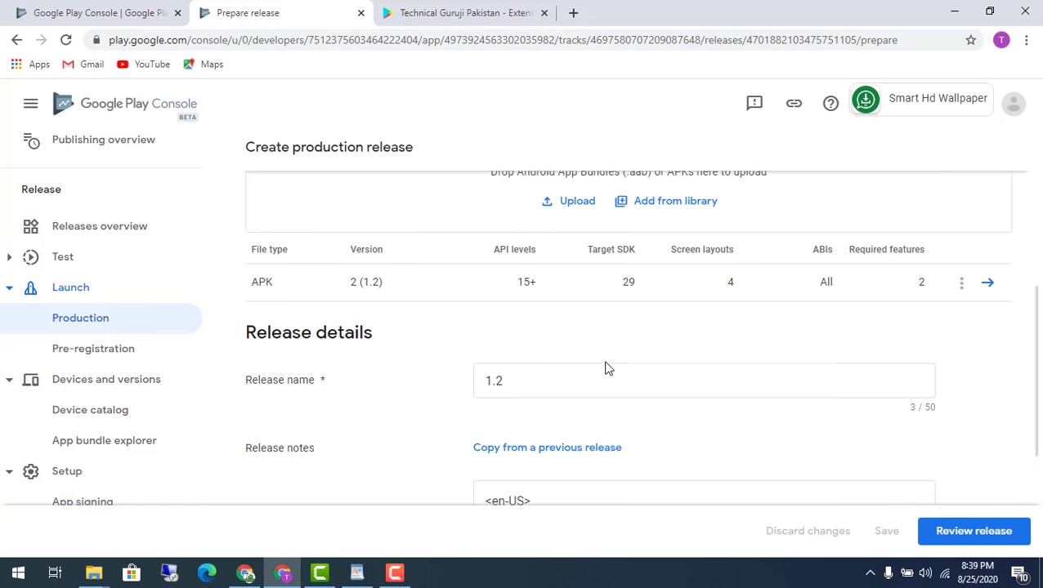
{"action": "scroll", "coordinate": [610, 365], "scroll_direction": "up", "scroll_amount": 4}
{"action": "scroll", "coordinate": [708, 407], "scroll_direction": "down", "scroll_amount": 3}
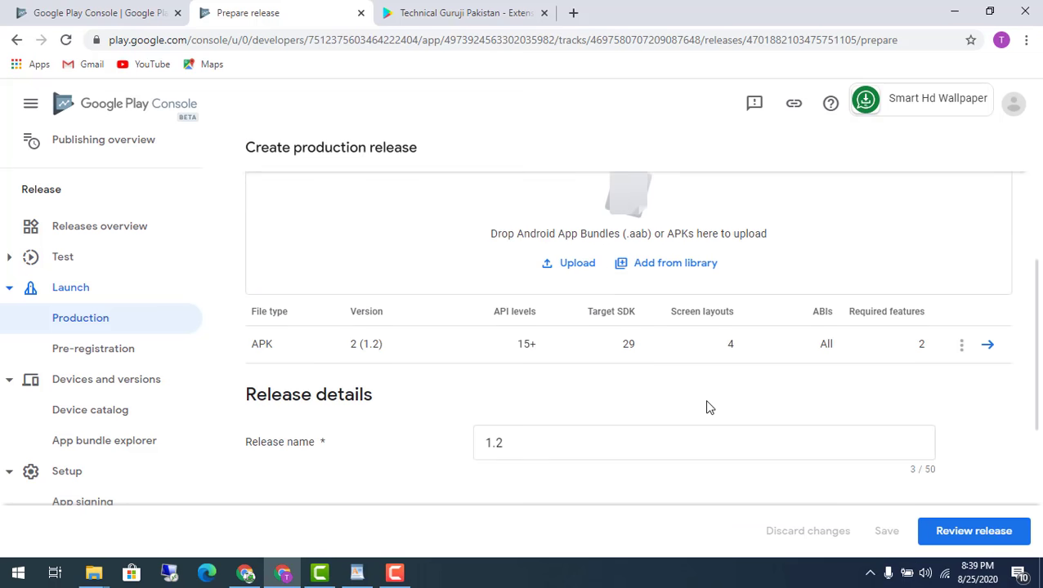
{"action": "scroll", "coordinate": [709, 407], "scroll_direction": "down", "scroll_amount": 3}
{"action": "left_click", "coordinate": [793, 309]}
{"action": "left_click_drag", "start_coordinate": [772, 295], "coordinate": [447, 293]}
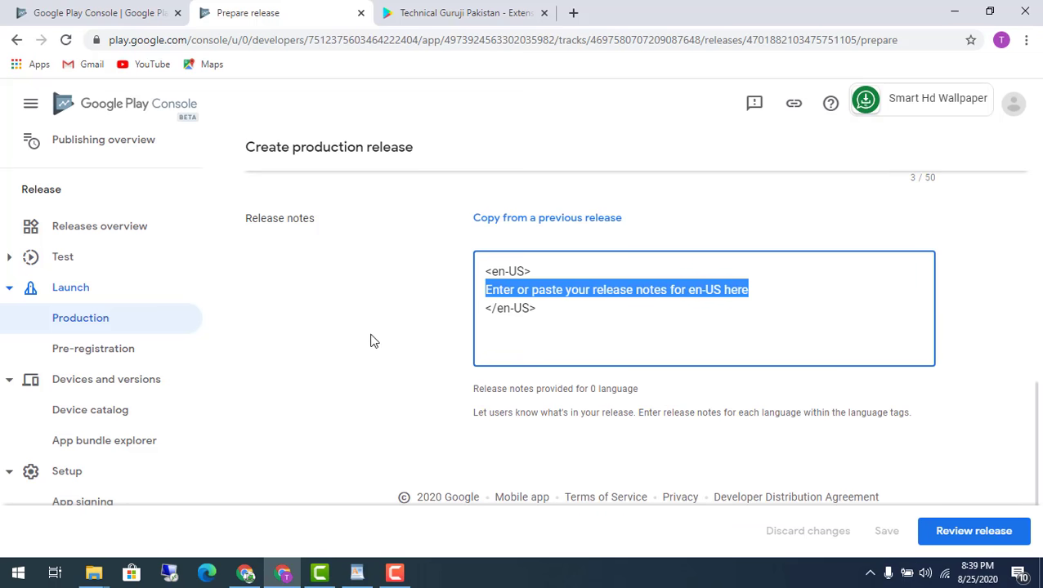
{"action": "scroll", "coordinate": [371, 341], "scroll_direction": "up", "scroll_amount": 6}
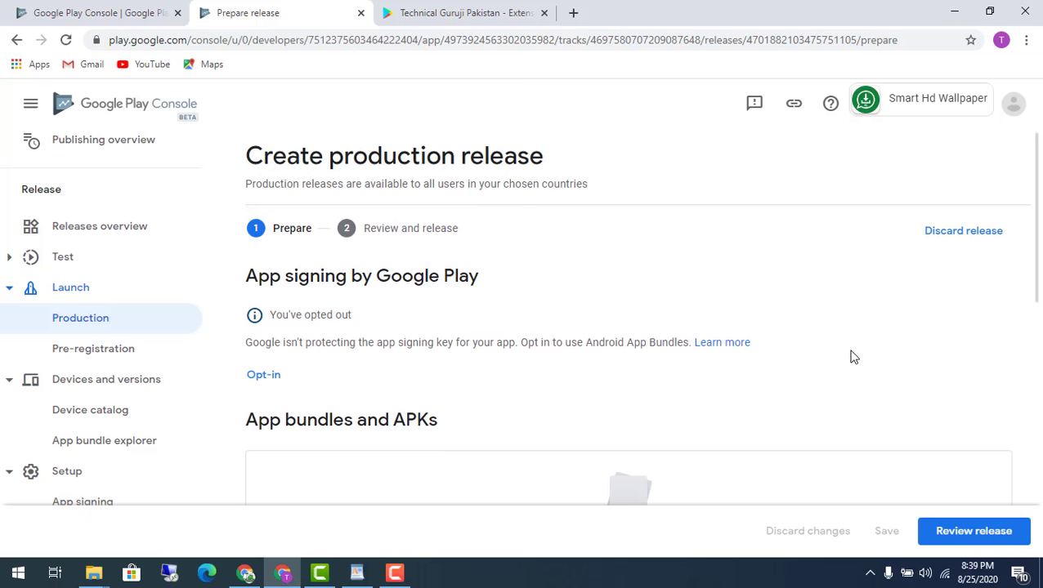
{"action": "scroll", "coordinate": [838, 323], "scroll_direction": "down", "scroll_amount": 6}
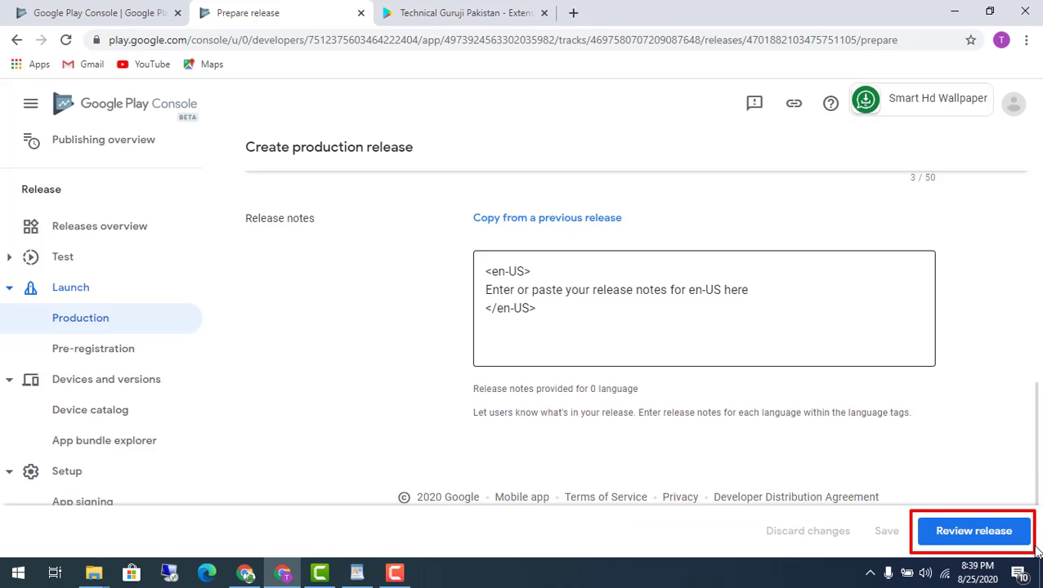
Proceed to the "Review and release" stage and check the warnings, new APK and release notes.
{"action": "left_click", "coordinate": [979, 534]}
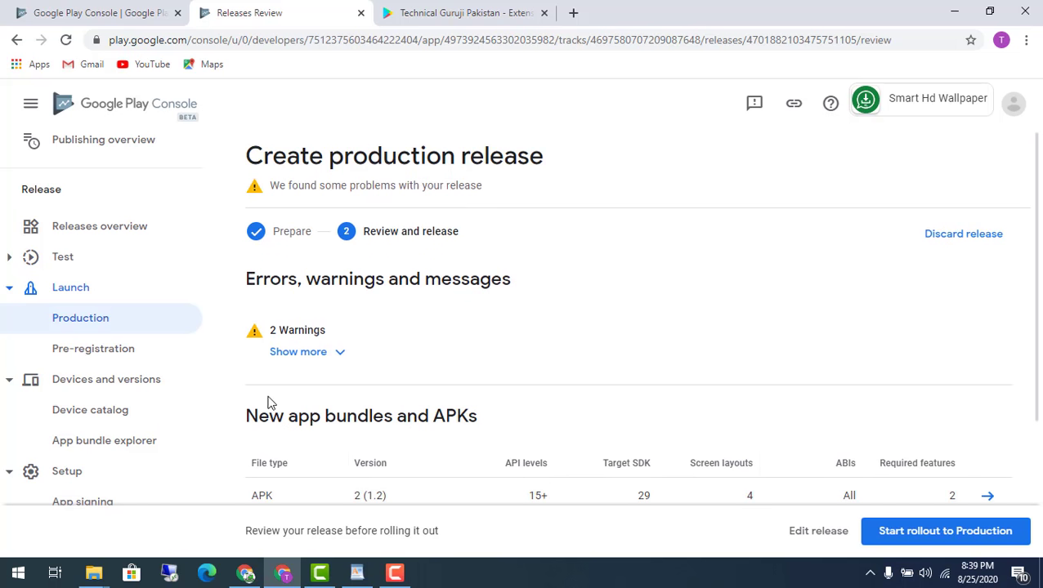
{"action": "left_click", "coordinate": [337, 360]}
{"action": "left_click", "coordinate": [335, 359]}
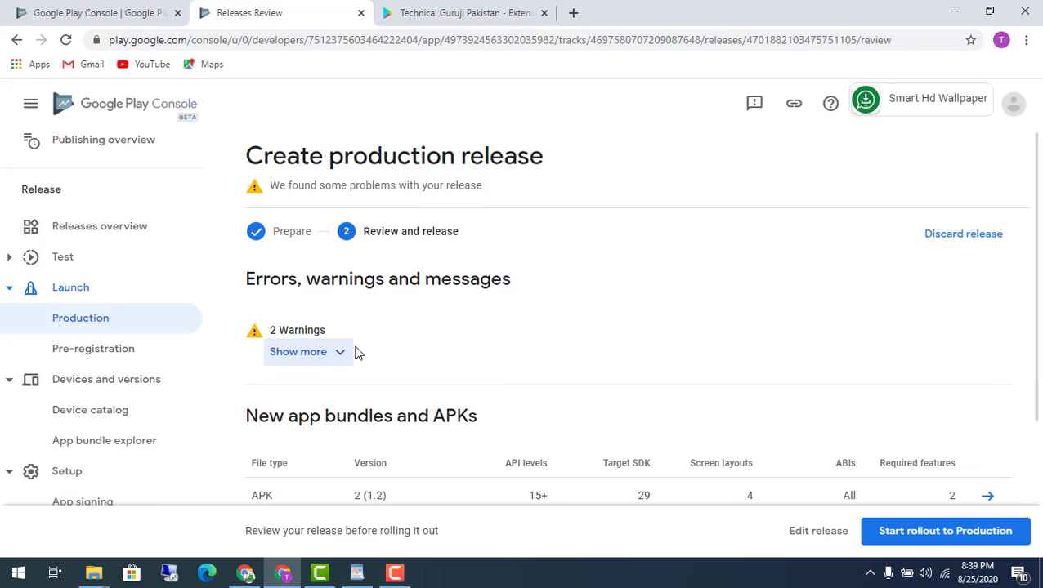
{"action": "scroll", "coordinate": [357, 353], "scroll_direction": "down", "scroll_amount": 1}
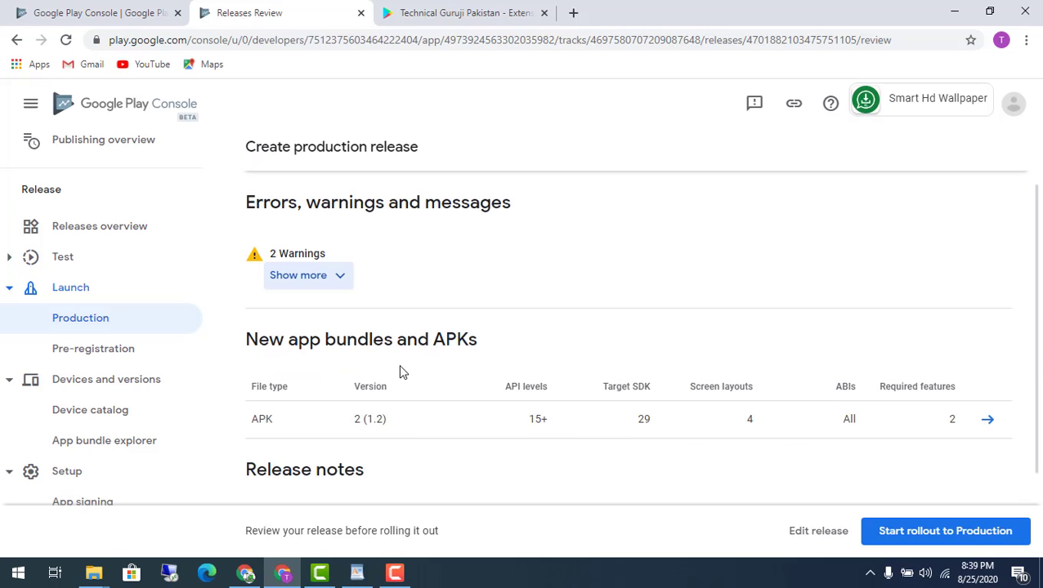
{"action": "scroll", "coordinate": [441, 388], "scroll_direction": "down", "scroll_amount": 2}
{"action": "scroll", "coordinate": [477, 395], "scroll_direction": "up", "scroll_amount": 2}
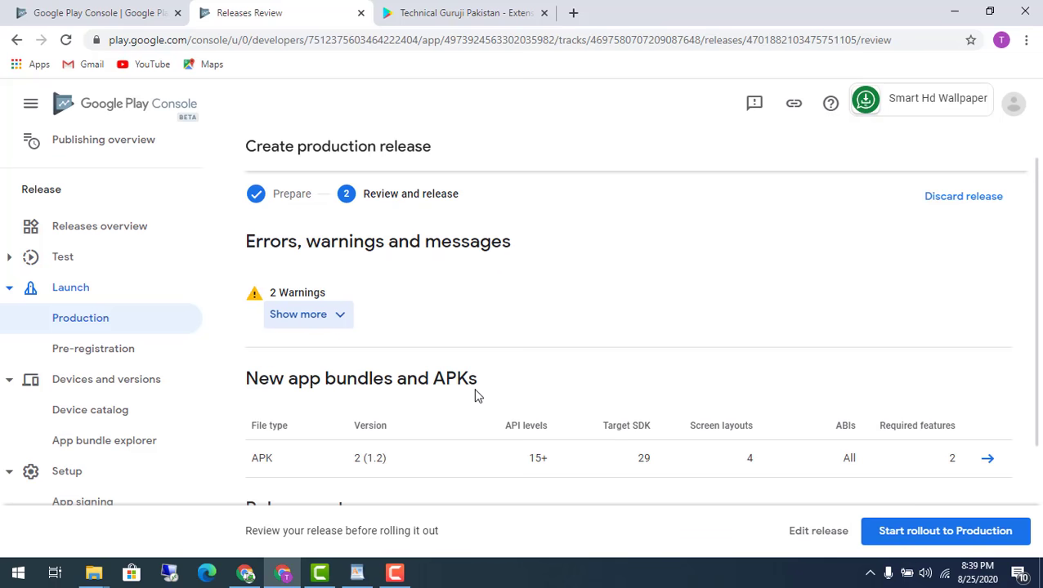
{"action": "scroll", "coordinate": [739, 374], "scroll_direction": "down", "scroll_amount": 2}
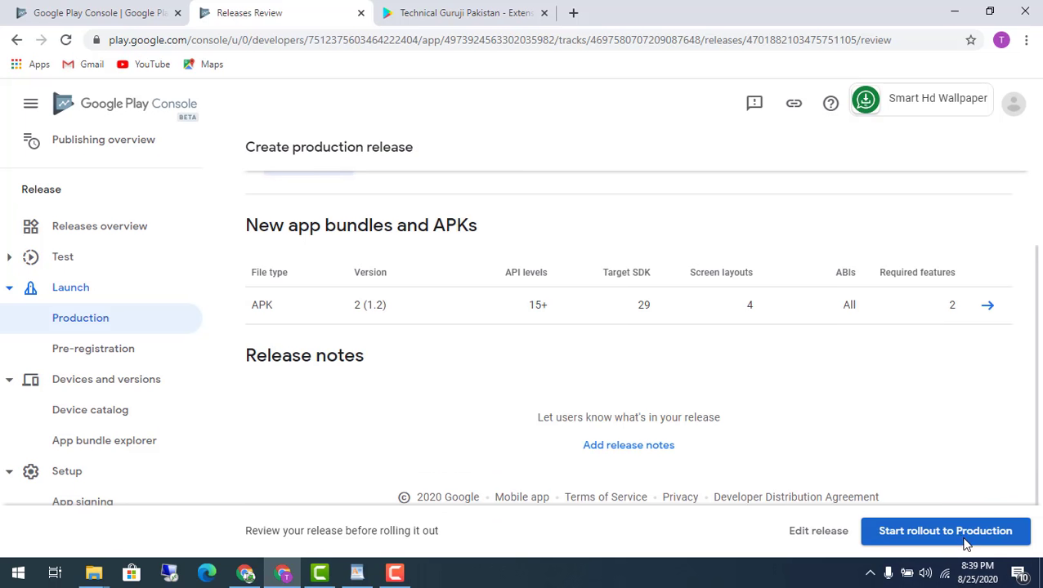
Start the rollout of release 1.2 to Production, confirm it, and check the release's status.
{"action": "left_click_drag", "start_coordinate": [850, 515], "coordinate": [1034, 555]}
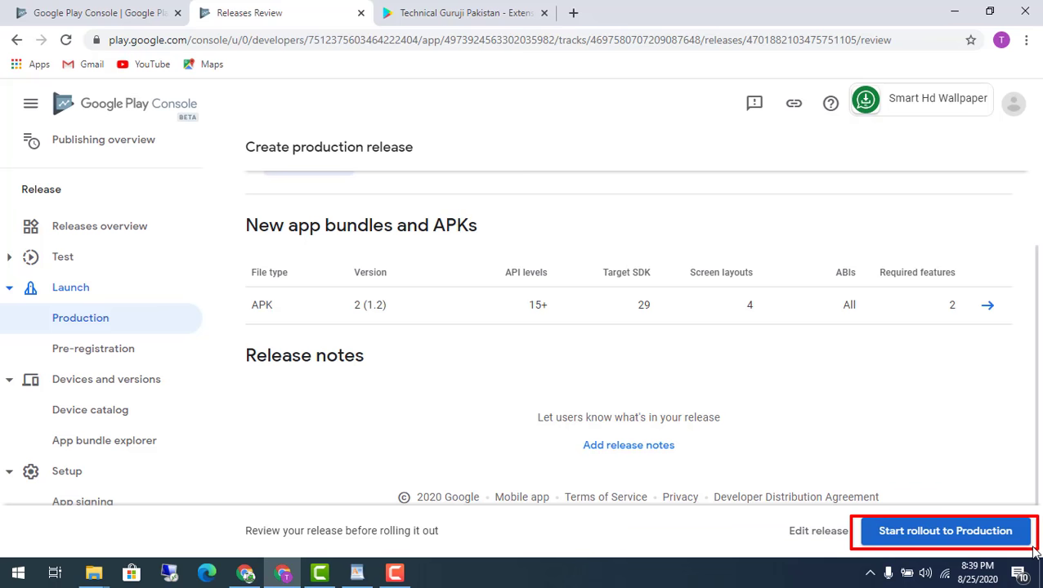
{"action": "left_click", "coordinate": [946, 527]}
{"action": "left_click", "coordinate": [636, 365]}
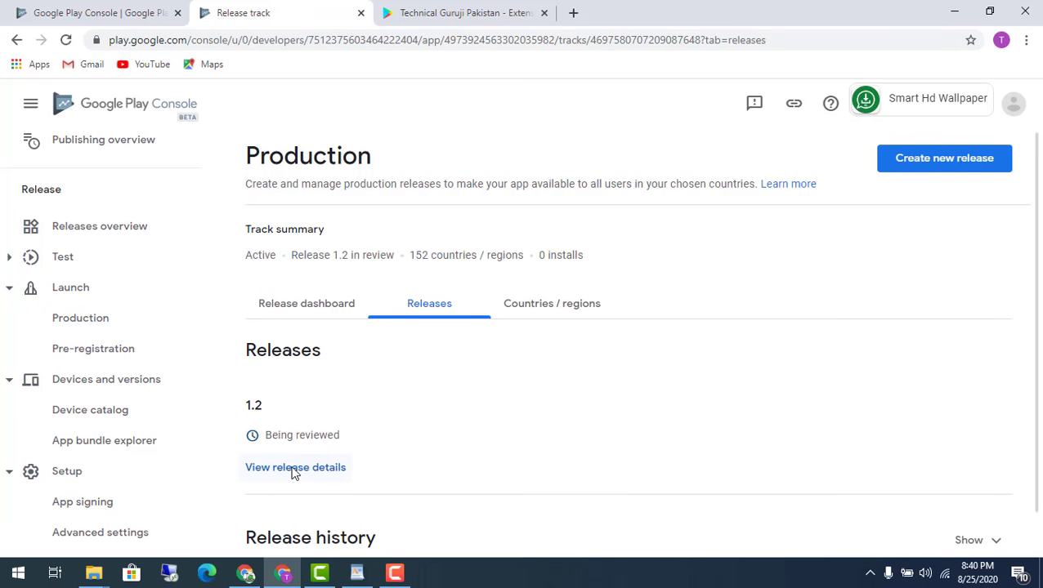
{"action": "left_click_drag", "start_coordinate": [215, 418], "coordinate": [365, 450]}
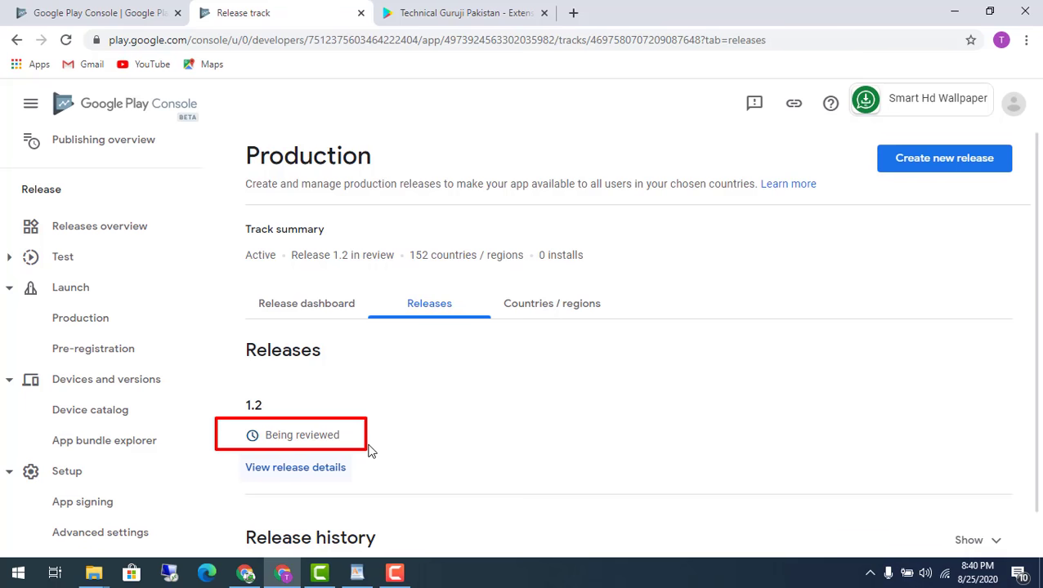
Check the production track's release 1.2 and open the app's dashboard.
{"action": "key", "text": "Escape"}
{"action": "scroll", "coordinate": [372, 449], "scroll_direction": "down", "scroll_amount": 1}
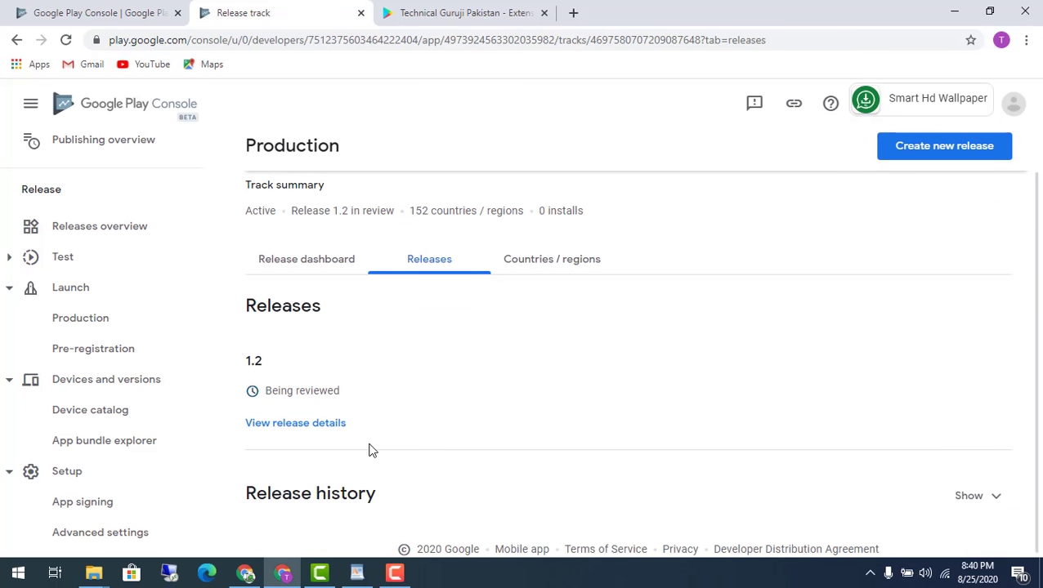
{"action": "scroll", "coordinate": [95, 222], "scroll_direction": "up", "scroll_amount": 1}
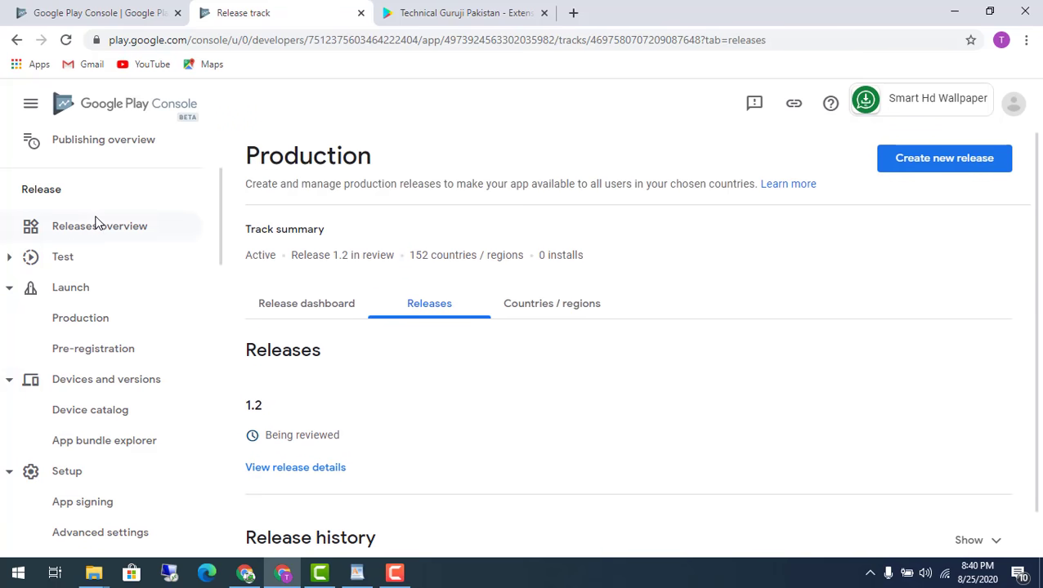
{"action": "scroll", "coordinate": [74, 356], "scroll_direction": "up", "scroll_amount": 2}
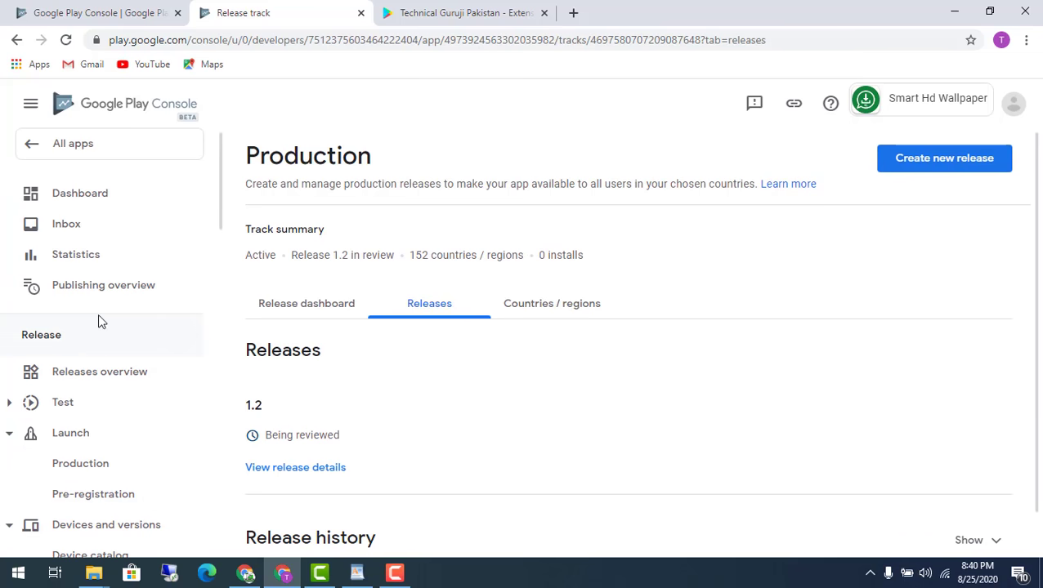
{"action": "left_click", "coordinate": [85, 197]}
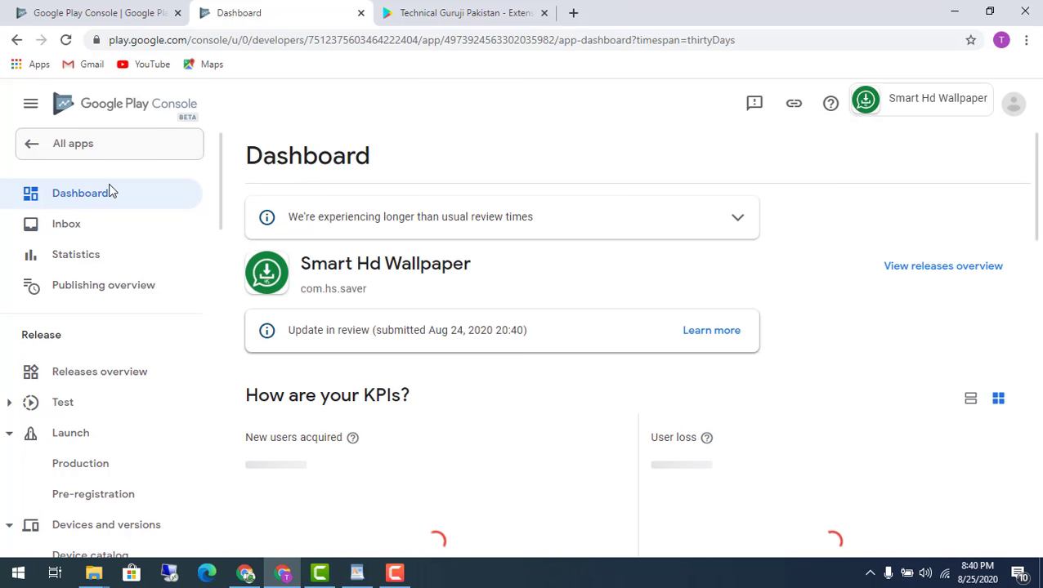
Return to the list of all apps and examine the status and last update of each app.
{"action": "key", "text": "alt+Left"}
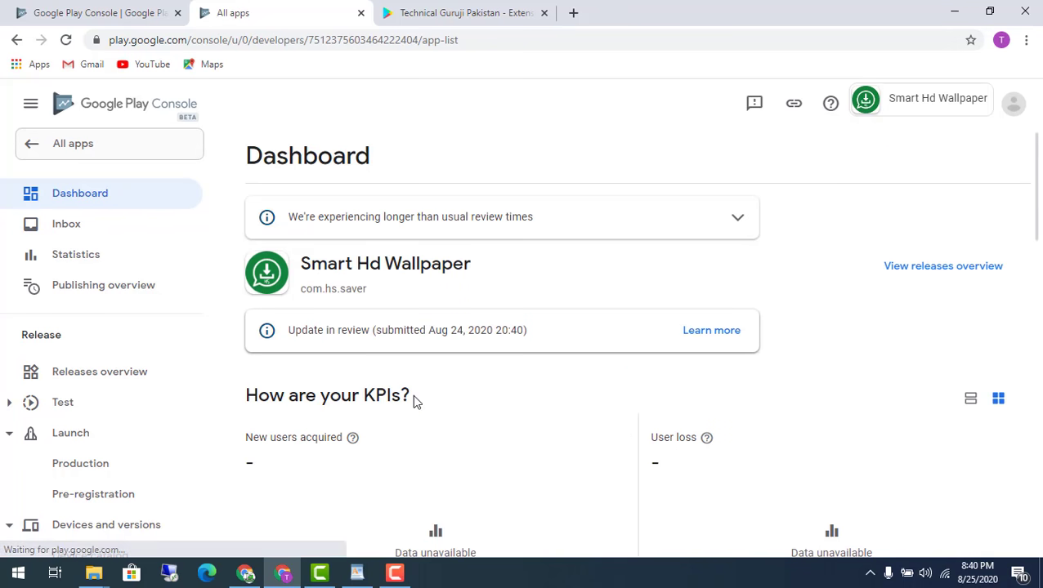
{"action": "scroll", "coordinate": [572, 442], "scroll_direction": "down", "scroll_amount": 3}
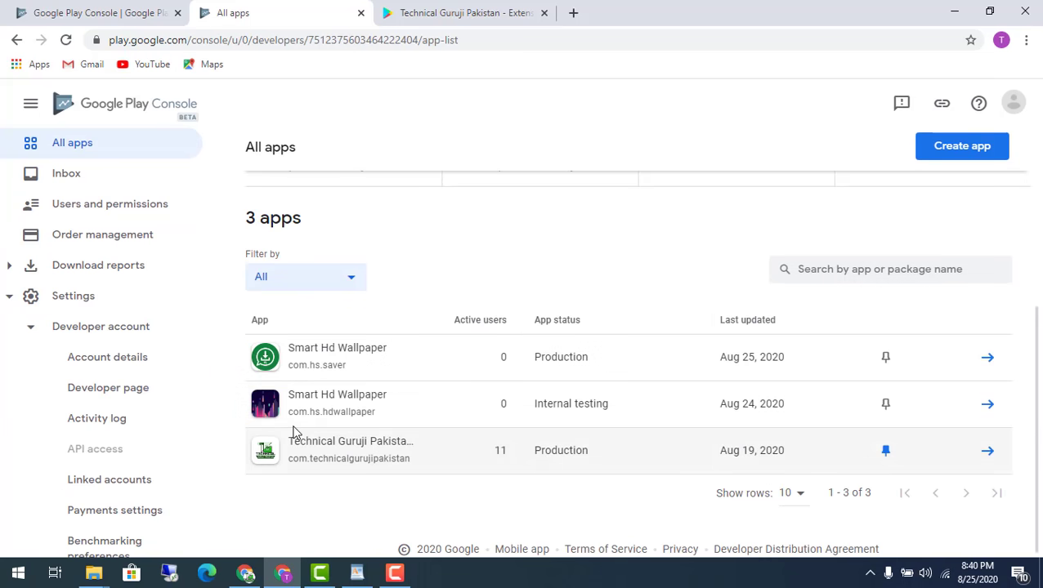
{"action": "scroll", "coordinate": [607, 420], "scroll_direction": "up", "scroll_amount": 1}
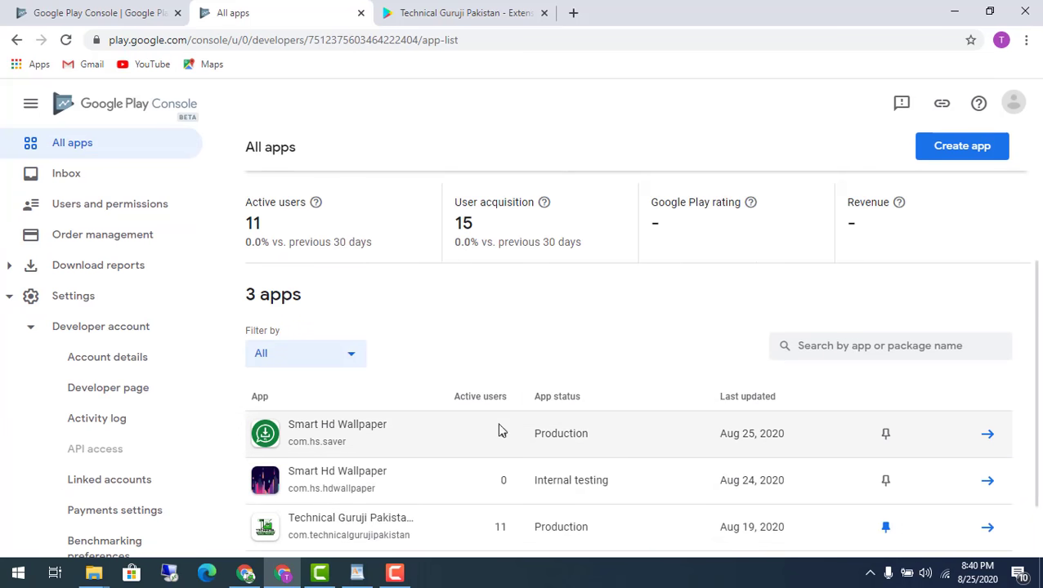
{"action": "scroll", "coordinate": [474, 426], "scroll_direction": "up", "scroll_amount": 3}
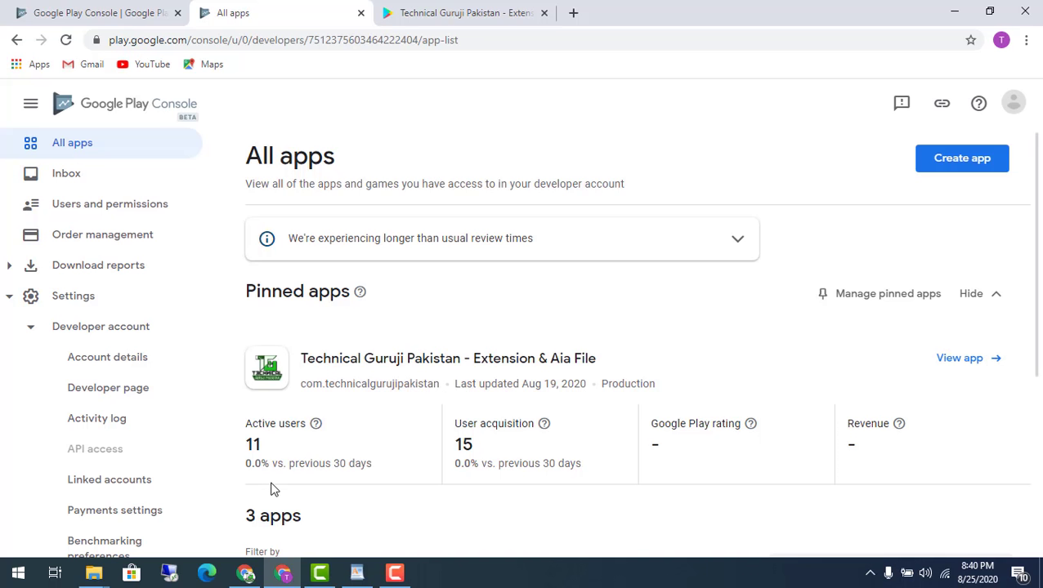
{"action": "scroll", "coordinate": [306, 475], "scroll_direction": "down", "scroll_amount": 4}
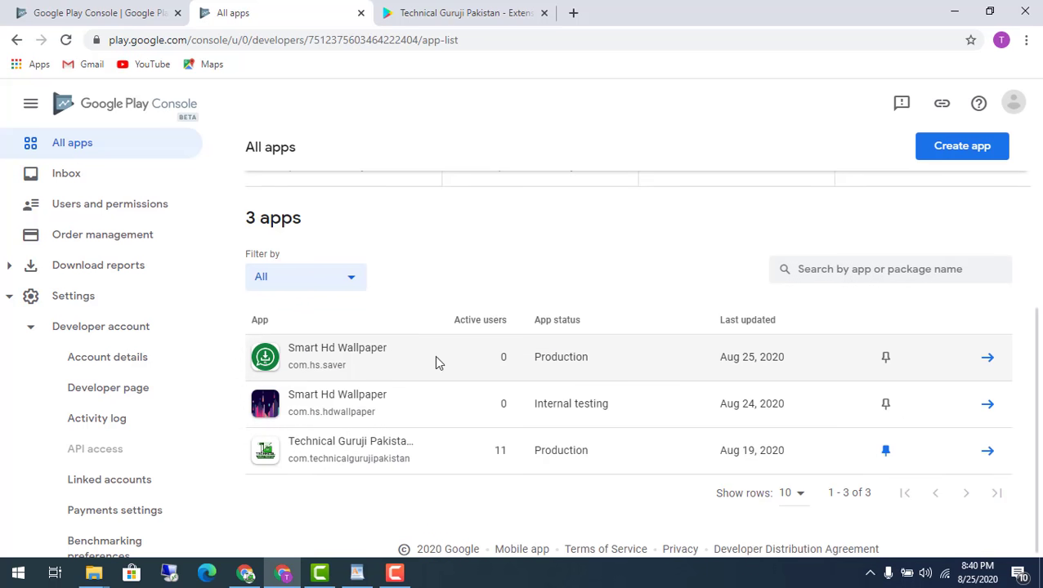
Open the dashboard of the Smart Hd Wallpaper app with package com.hs.saver and check its review status.
{"action": "left_click", "coordinate": [460, 360]}
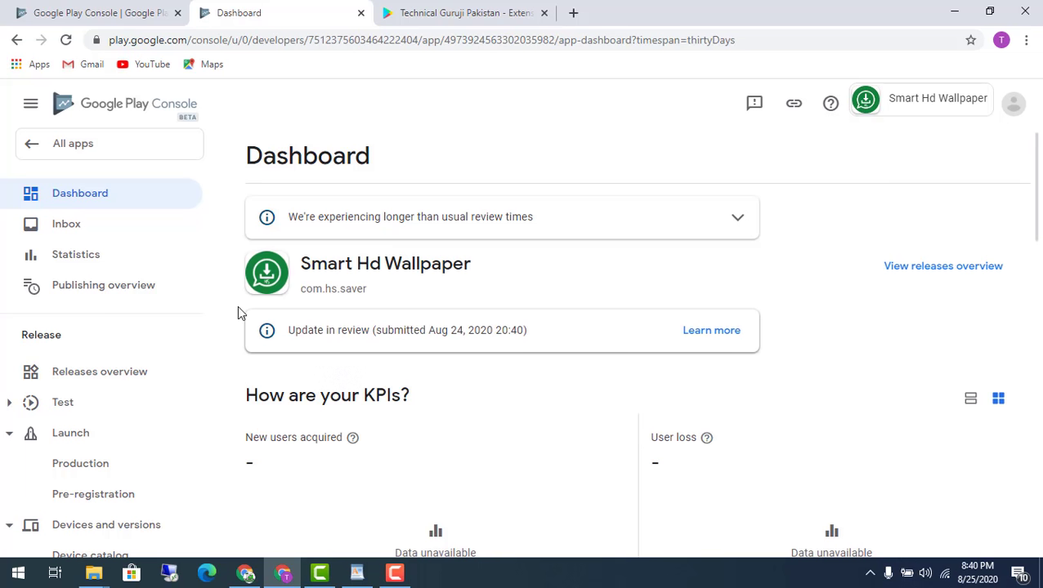
{"action": "mouse_move", "coordinate": [237, 305]}
{"action": "left_mouse_down"}
{"action": "mouse_move", "coordinate": [379, 354]}
{"action": "mouse_move", "coordinate": [770, 357]}
{"action": "mouse_move", "coordinate": [758, 355]}
{"action": "left_mouse_up"}
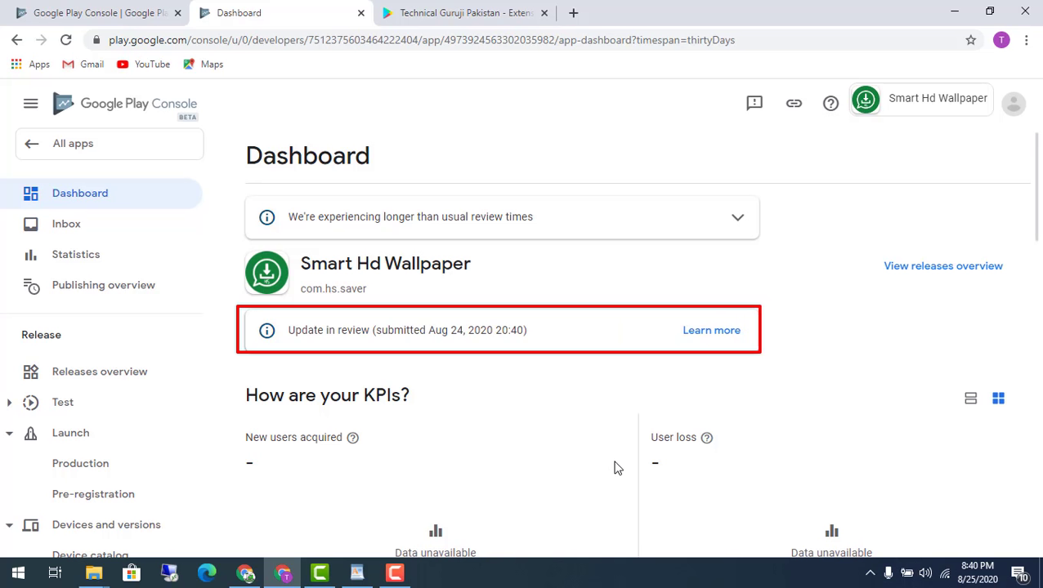